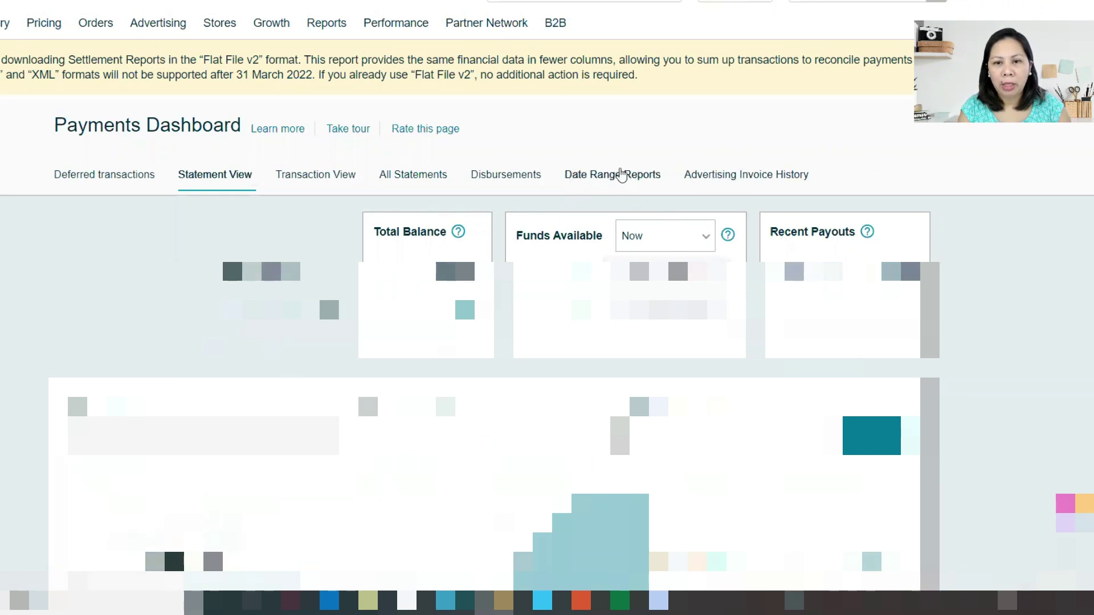
# - Generate a Summary date range report for the month of January 2021
pyautogui.click(603, 177)
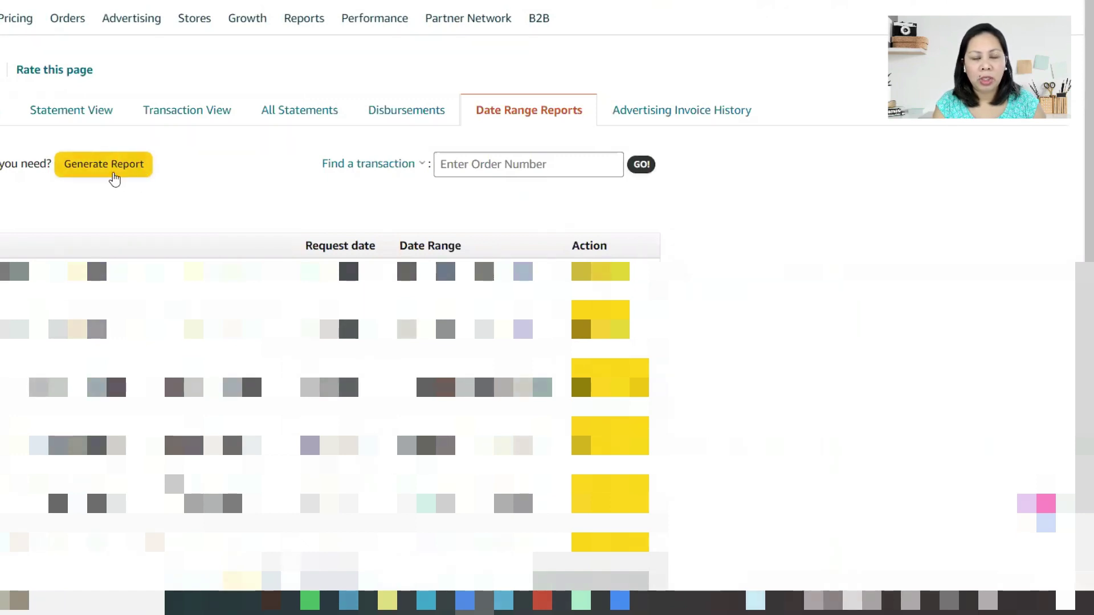
pyautogui.click(111, 179)
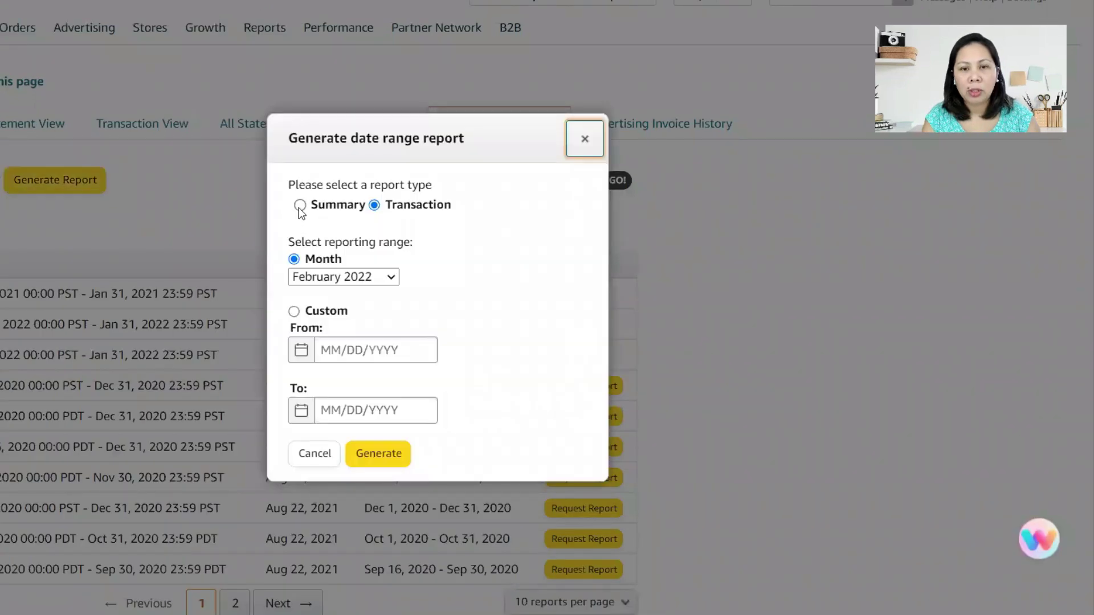
pyautogui.click(299, 206)
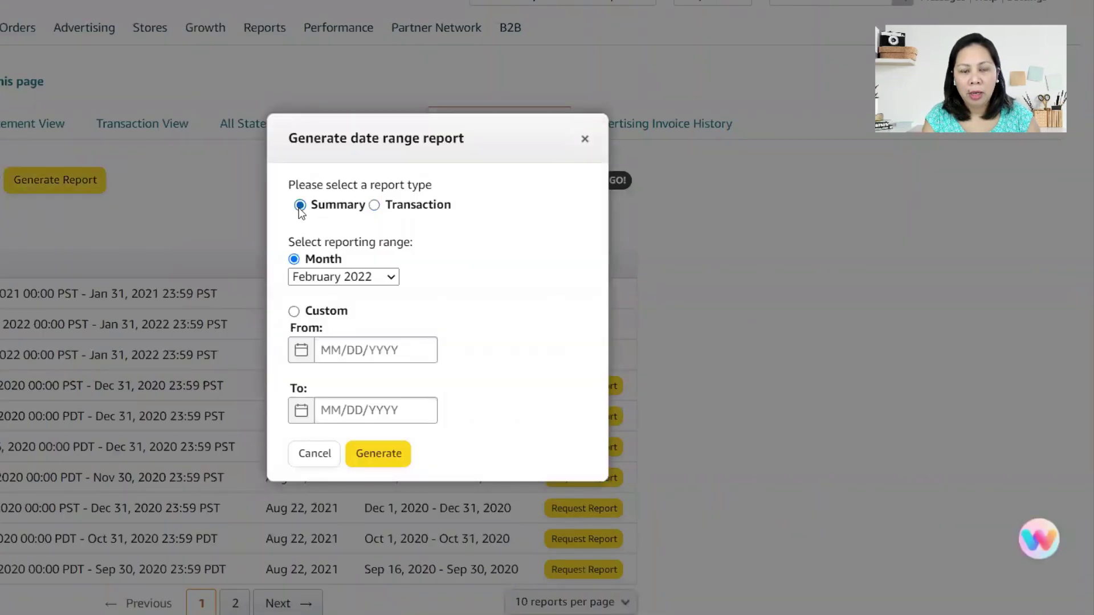
pyautogui.click(328, 277)
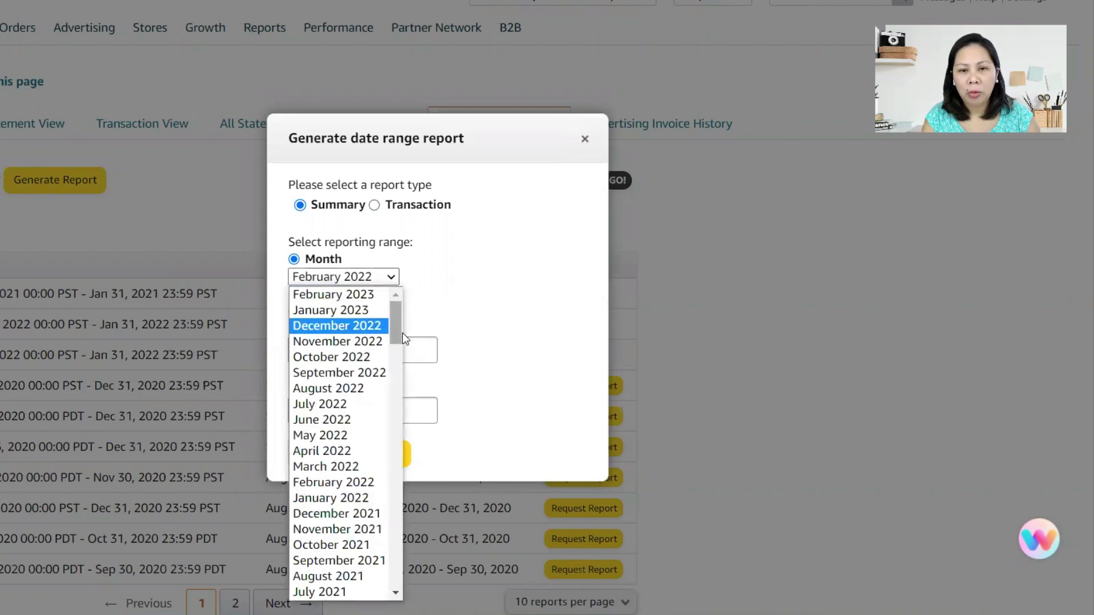
pyautogui.moveTo(402, 333); pyautogui.dragTo(398, 374)
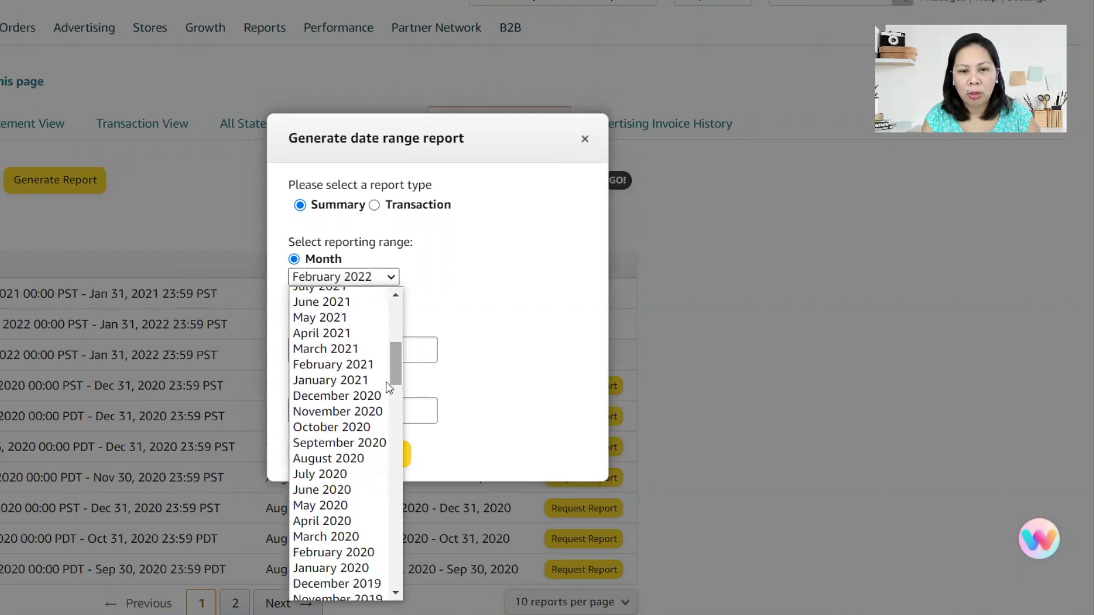
pyautogui.click(358, 379)
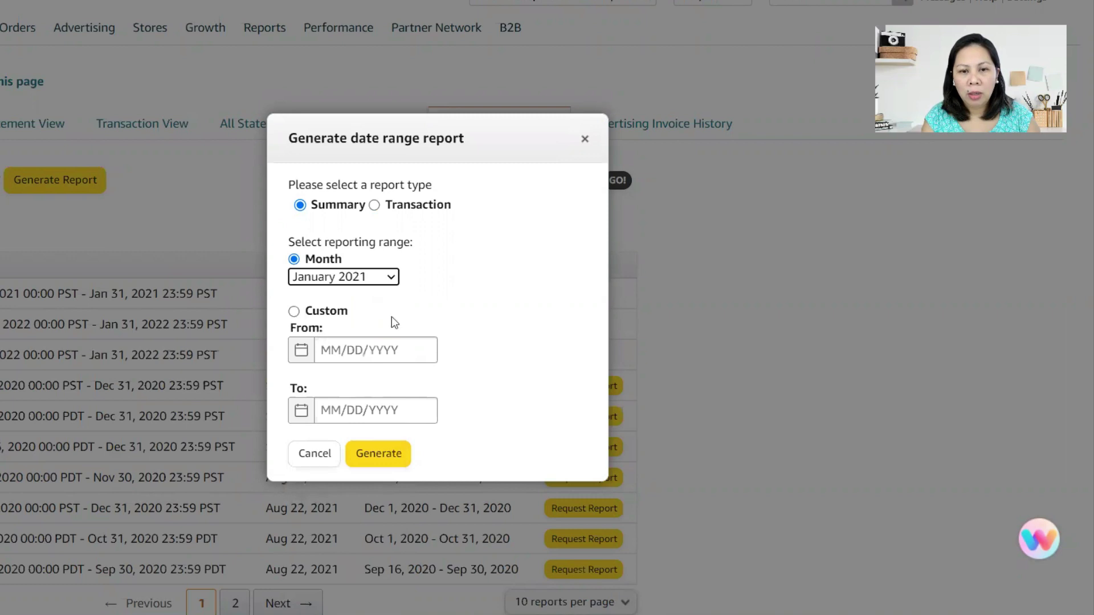
pyautogui.click(374, 462)
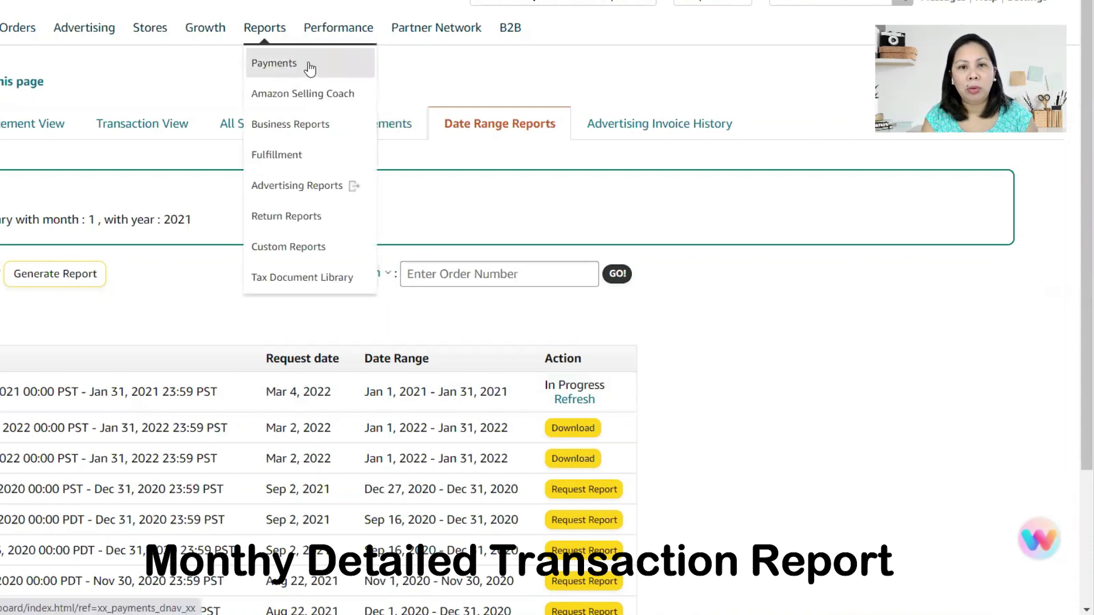
# - Open the Disbursements view and set the start date of the settlement search to 2021-01-01
pyautogui.moveTo(259, 34)
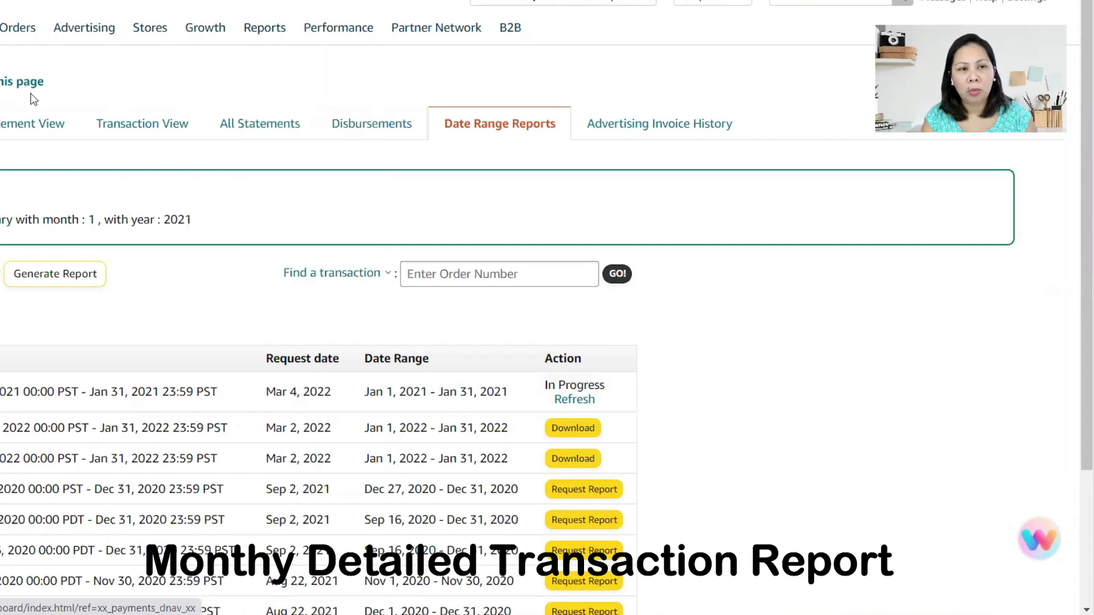
pyautogui.click(365, 135)
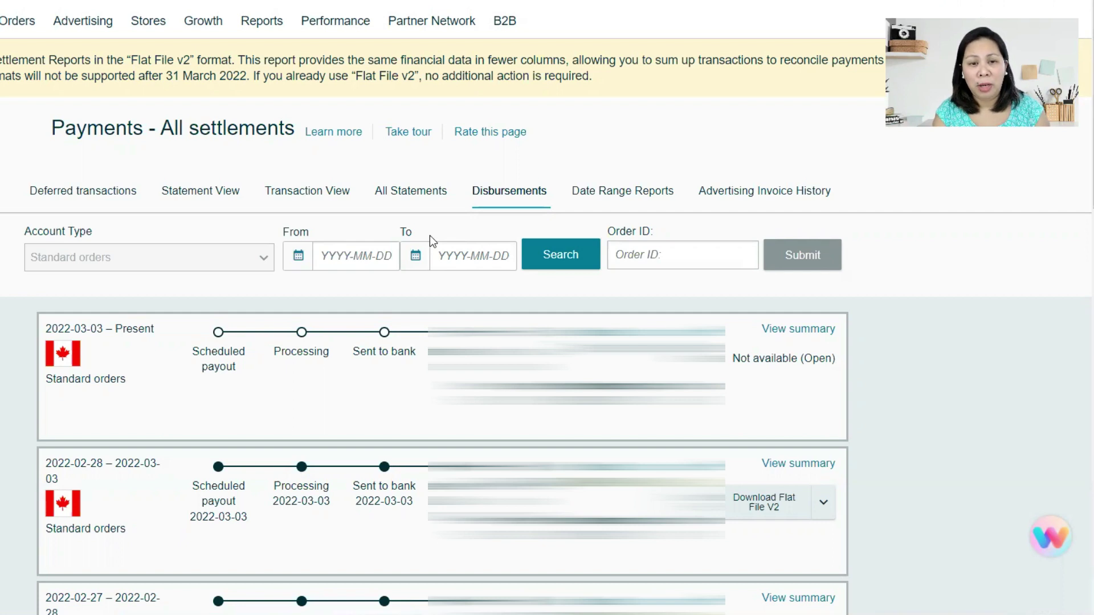
pyautogui.click(331, 262)
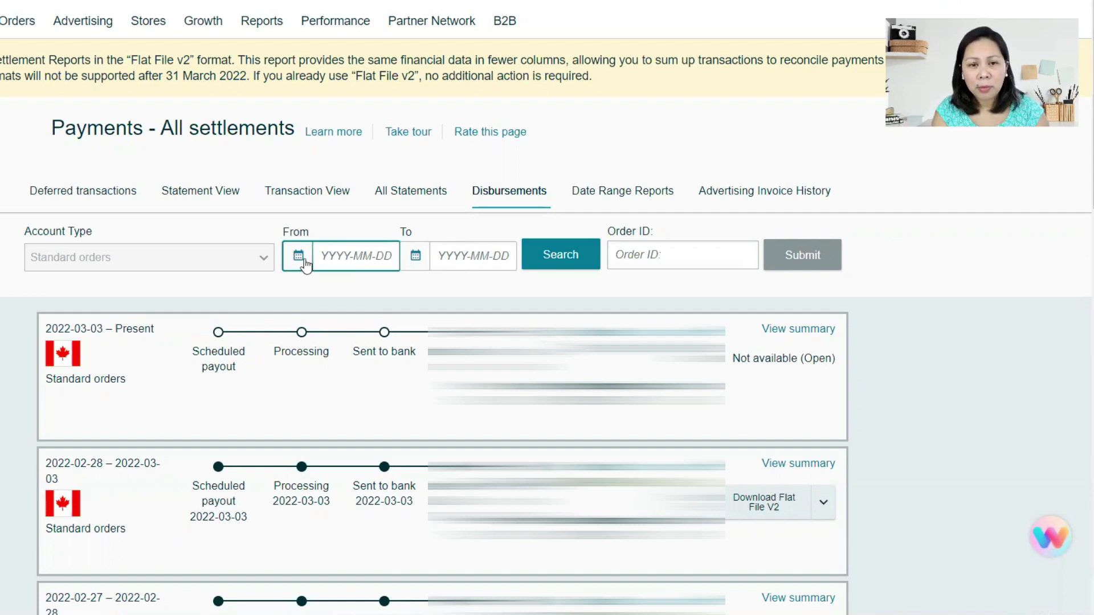
pyautogui.click(306, 264)
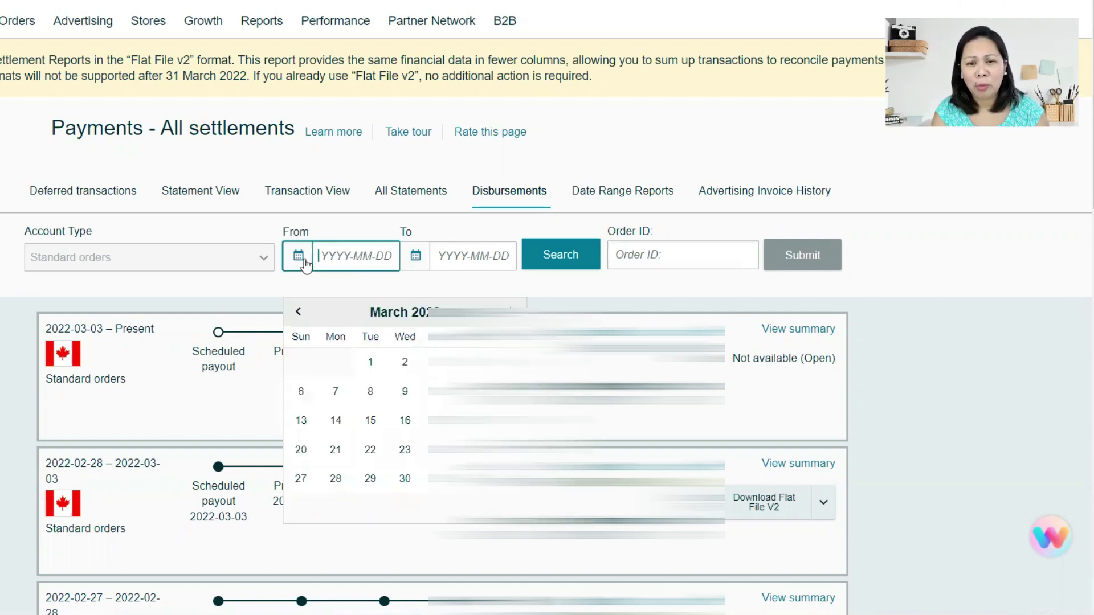
pyautogui.click(299, 313)
pyautogui.click(299, 314)
pyautogui.click(298, 312)
pyautogui.click(298, 312)
pyautogui.click(298, 313)
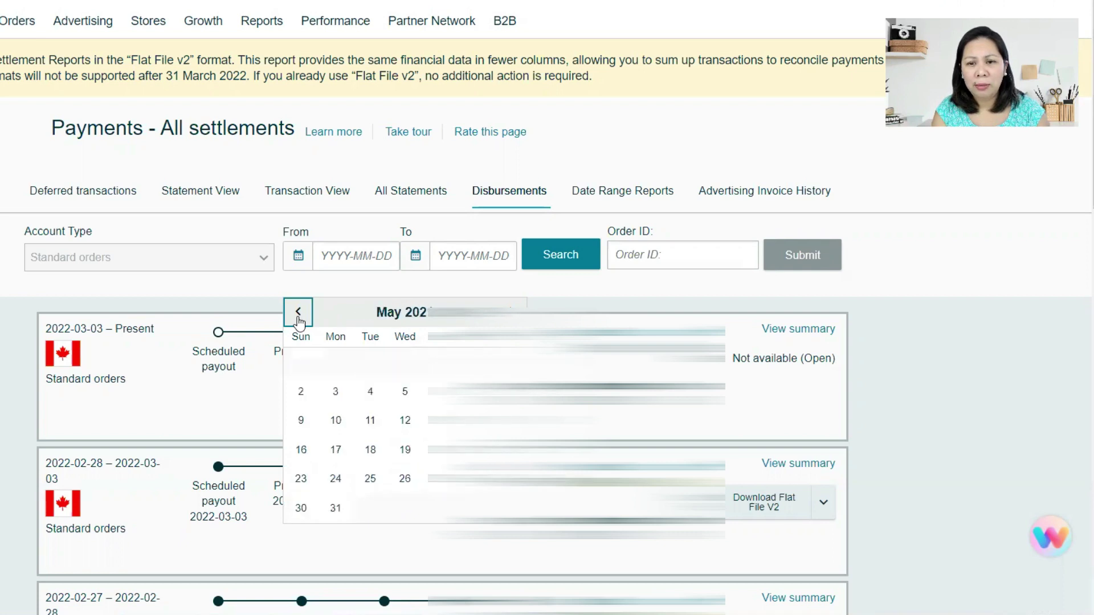
pyautogui.click(298, 312)
pyautogui.click(303, 312)
pyautogui.click(303, 311)
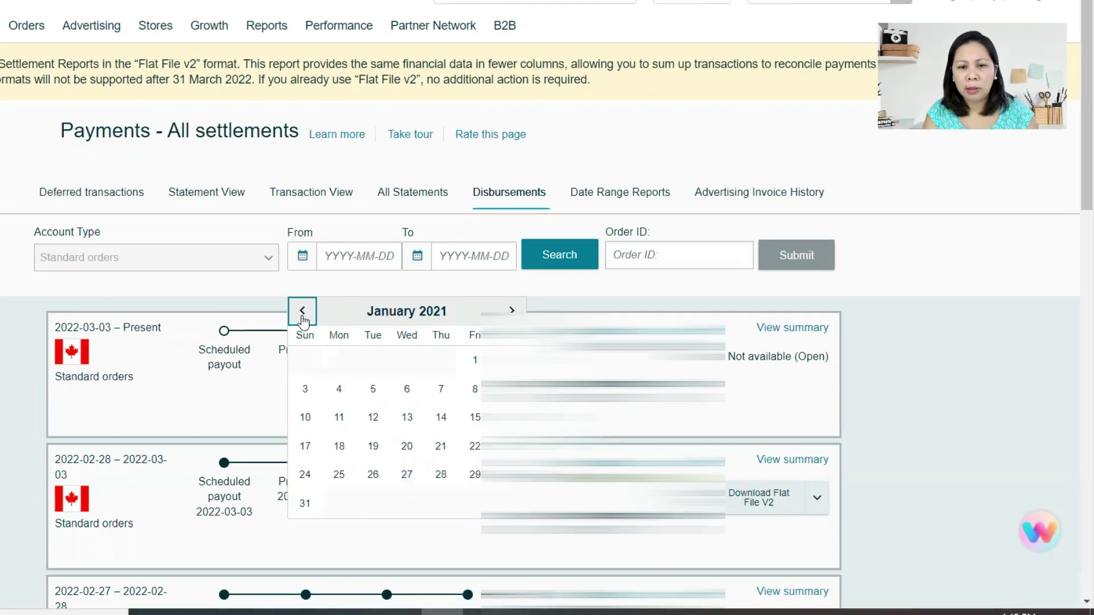
pyautogui.click(472, 360)
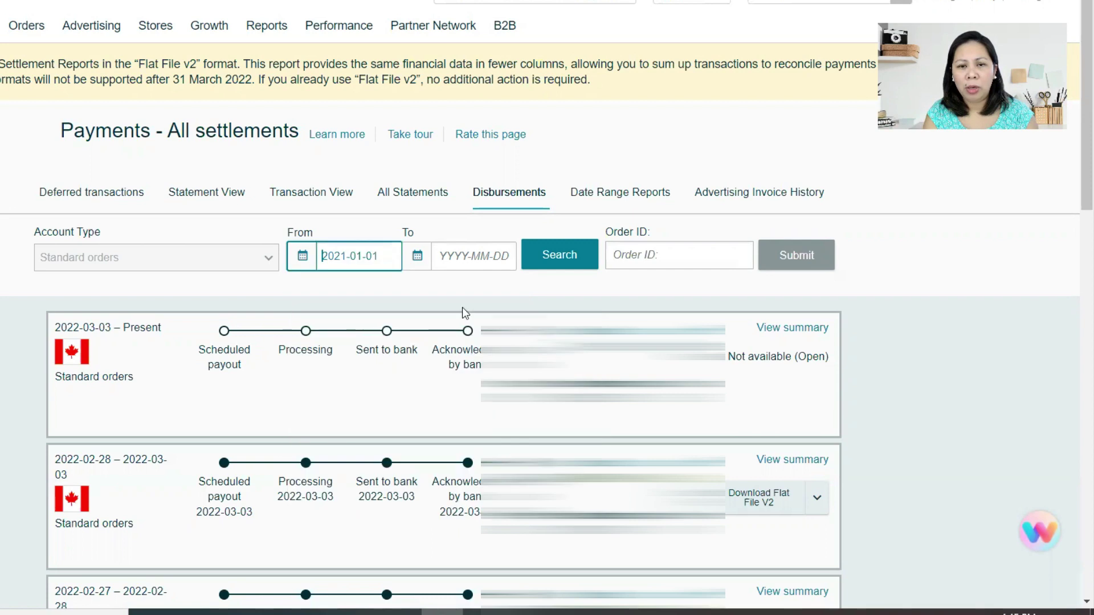
# - Set the end date to January 31, 2021 and search for the settlements in that range
pyautogui.click(459, 258)
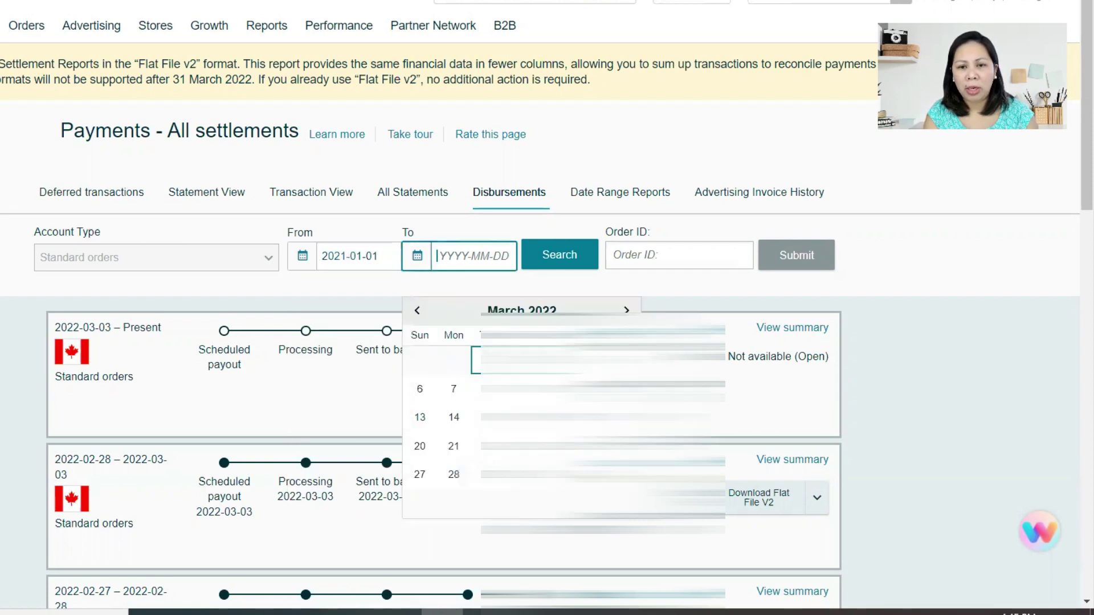
pyautogui.click(419, 317)
pyautogui.click(419, 317)
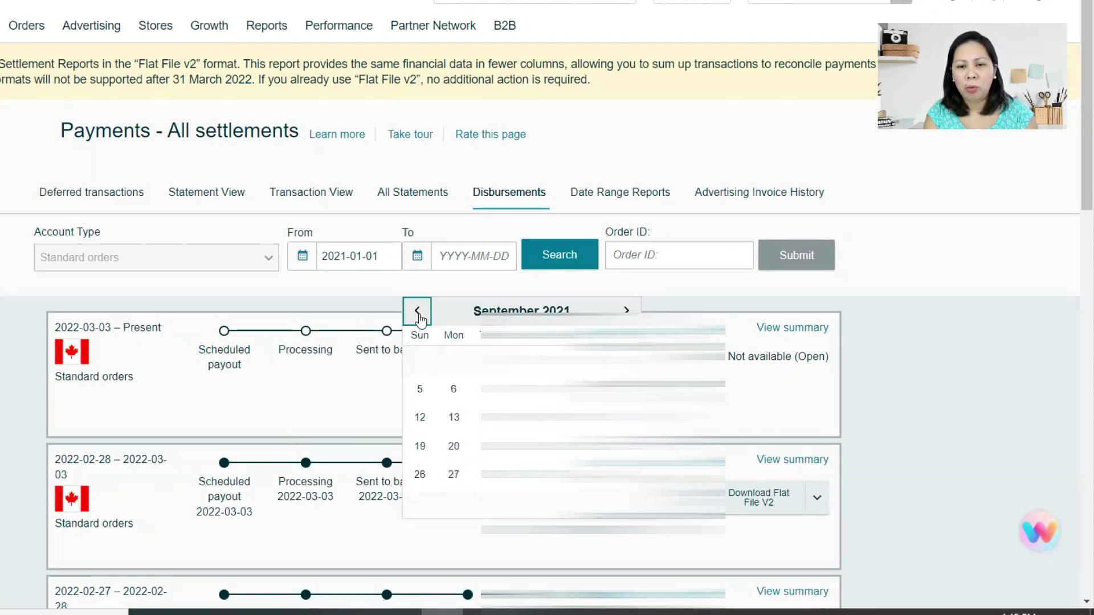
pyautogui.click(419, 316)
pyautogui.click(419, 317)
pyautogui.click(419, 317)
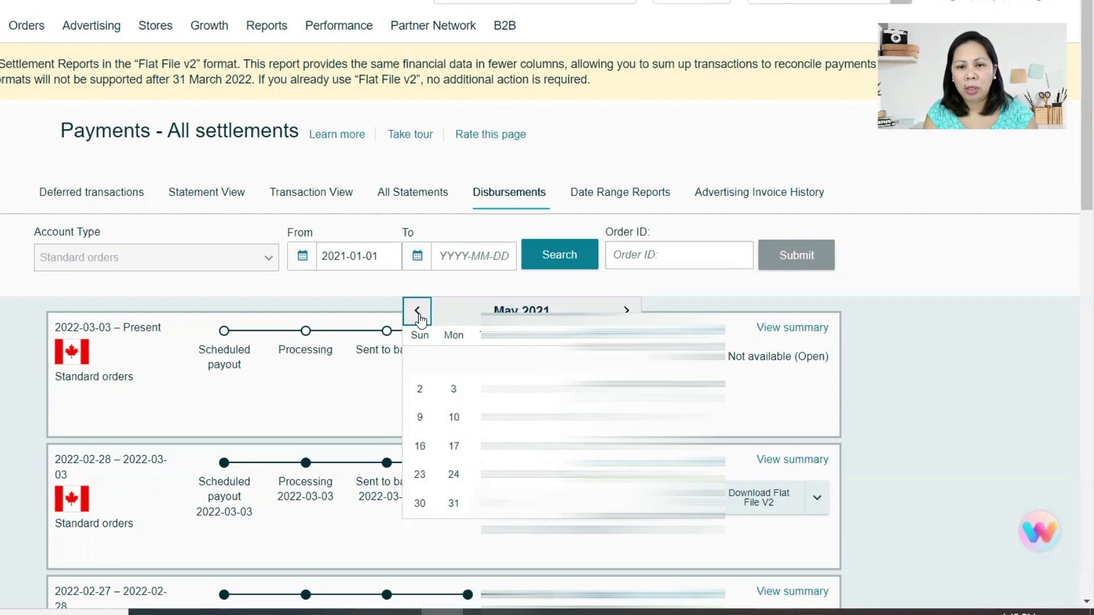
pyautogui.click(419, 317)
pyautogui.click(419, 317)
pyautogui.click(419, 317)
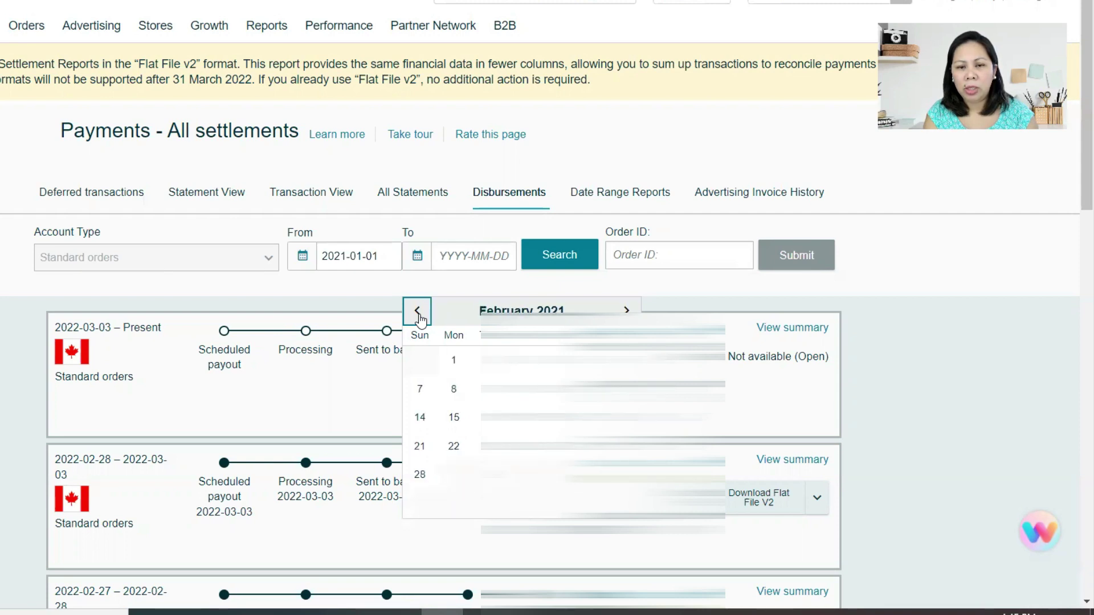
pyautogui.click(419, 317)
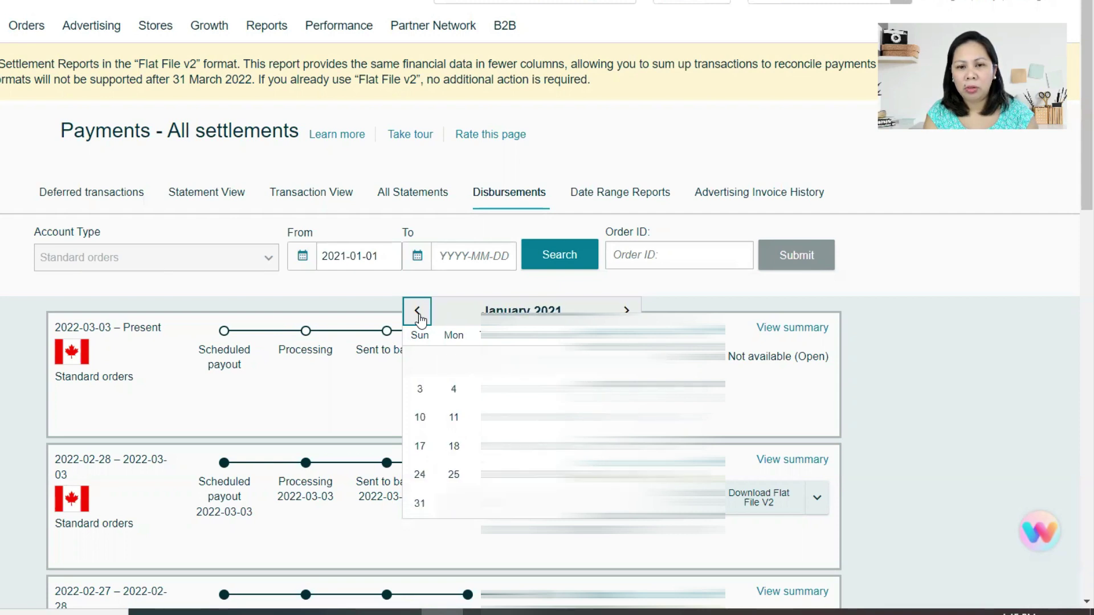
pyautogui.click(420, 504)
pyautogui.click(545, 265)
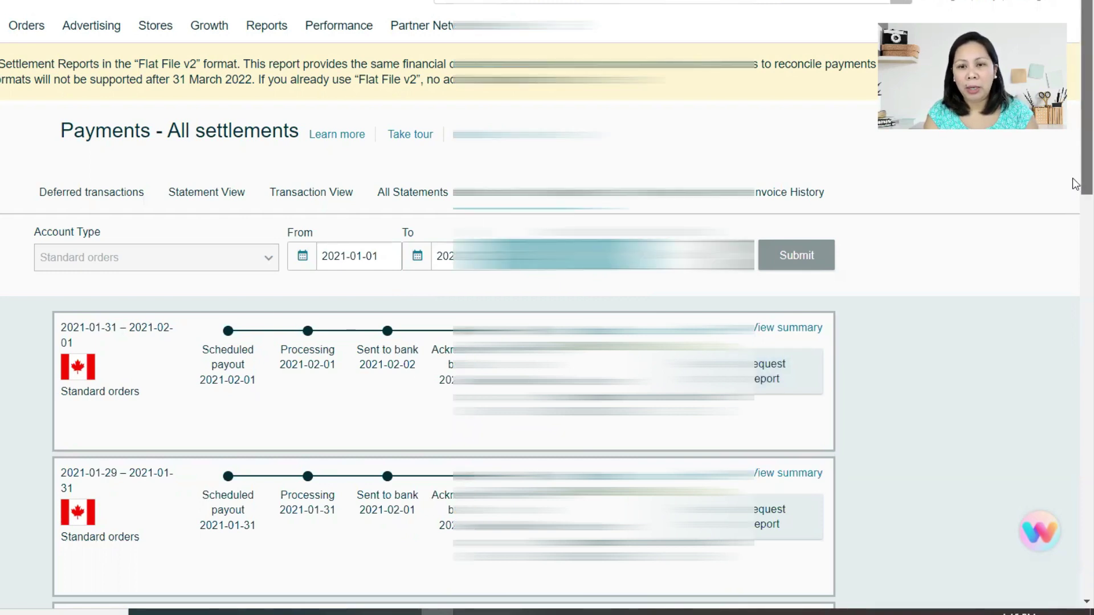
# - Look through the listed settlements and open the summary of the 2021-01-31 – 2021-02-01 settlement
pyautogui.moveTo(1082, 179); pyautogui.dragTo(1072, 596)
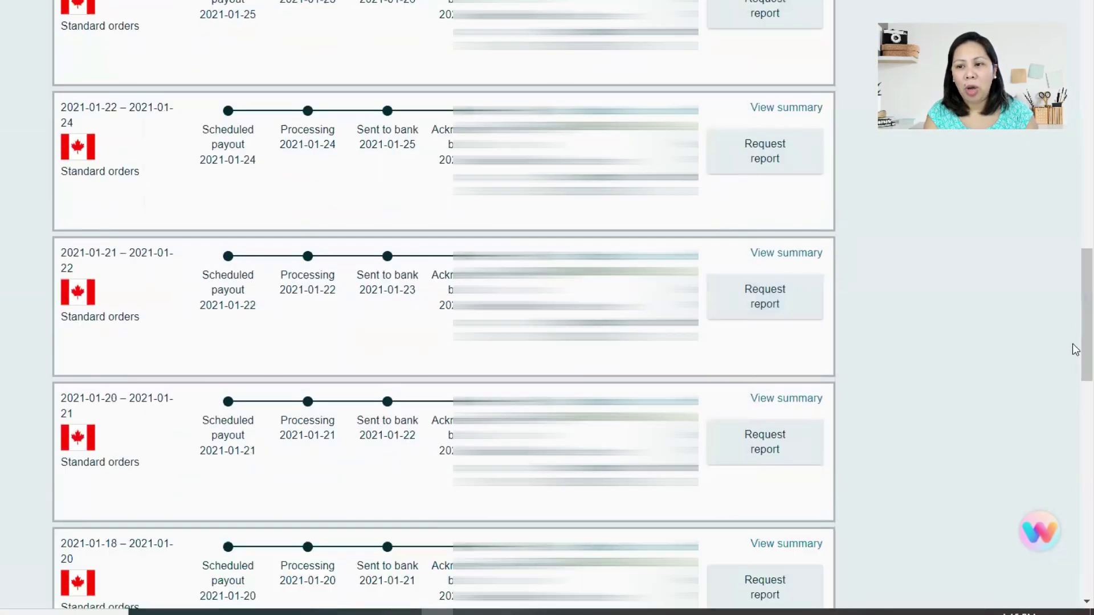
pyautogui.scroll(20, 1060, 279)
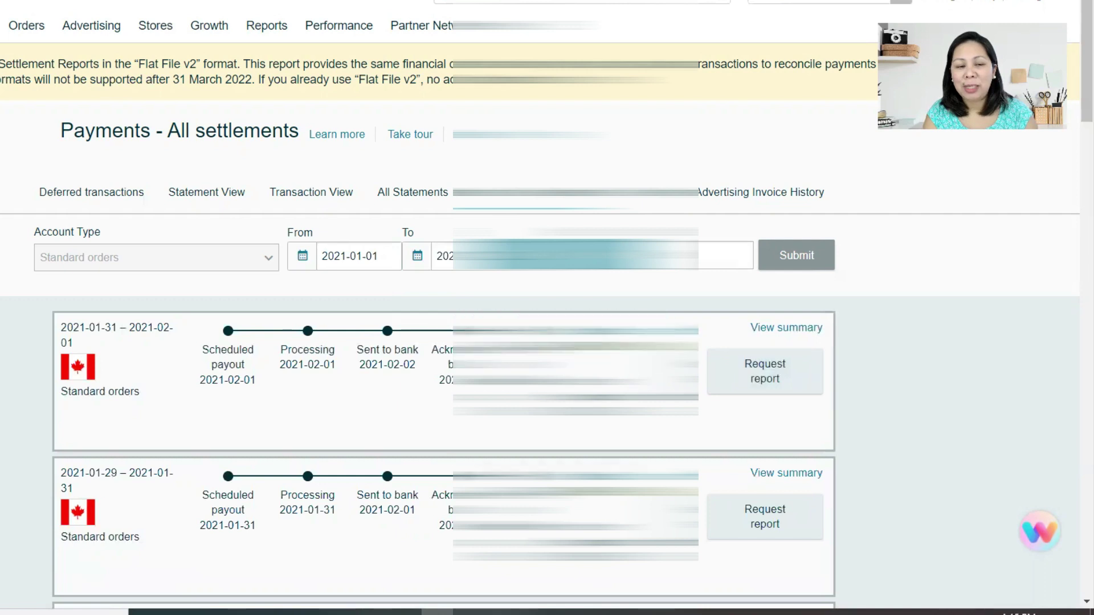
pyautogui.click(784, 336)
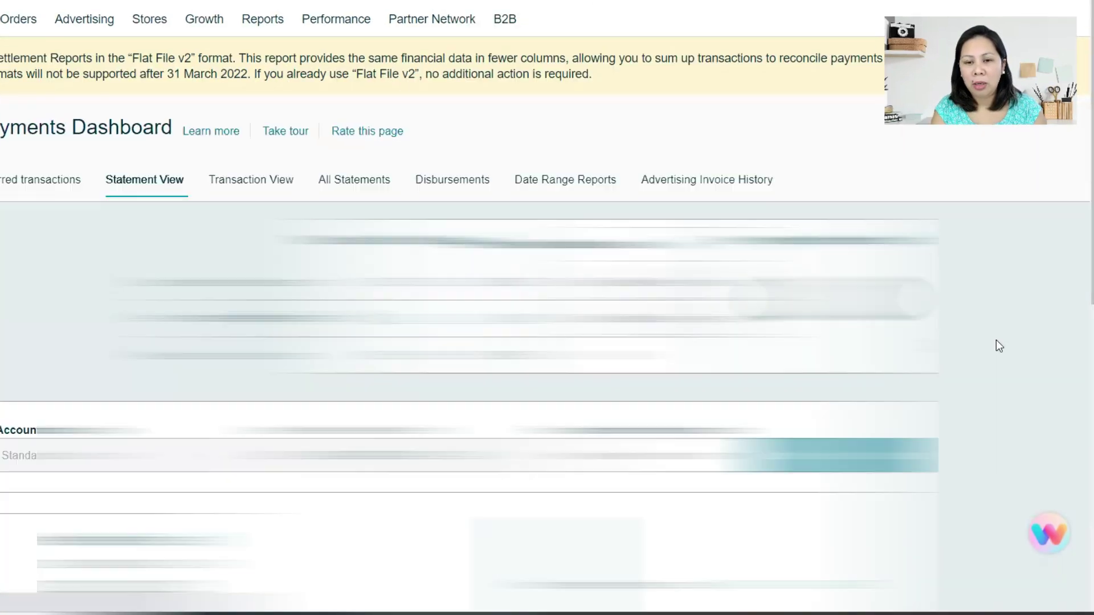
# - Preview the settlement summary's printout with Save as PDF as the destination, and cancel printing
pyautogui.moveTo(1084, 178); pyautogui.dragTo(1082, 612)
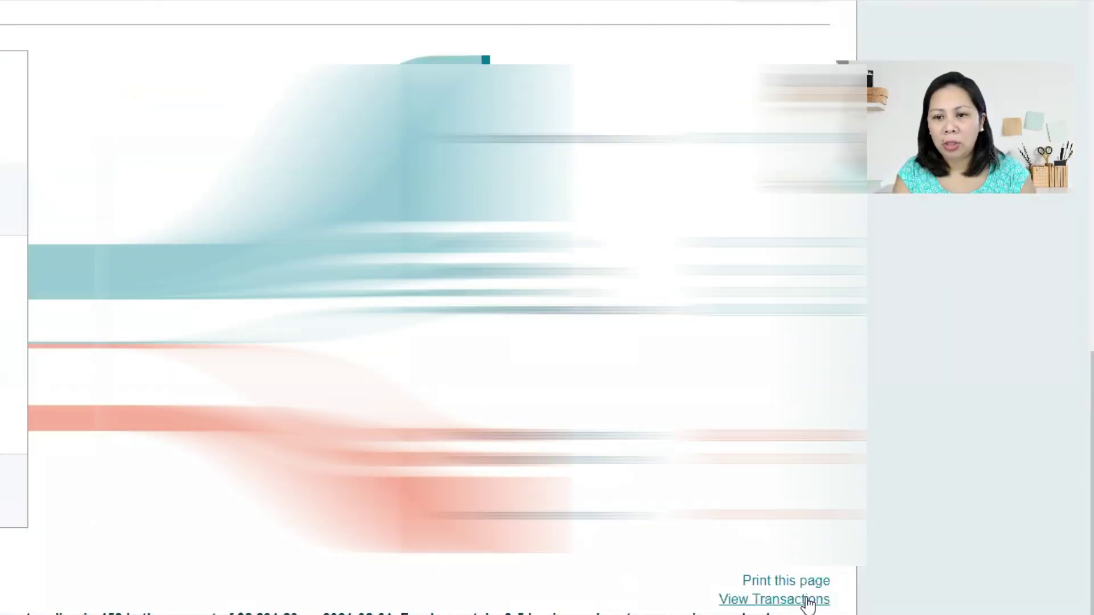
pyautogui.click(792, 582)
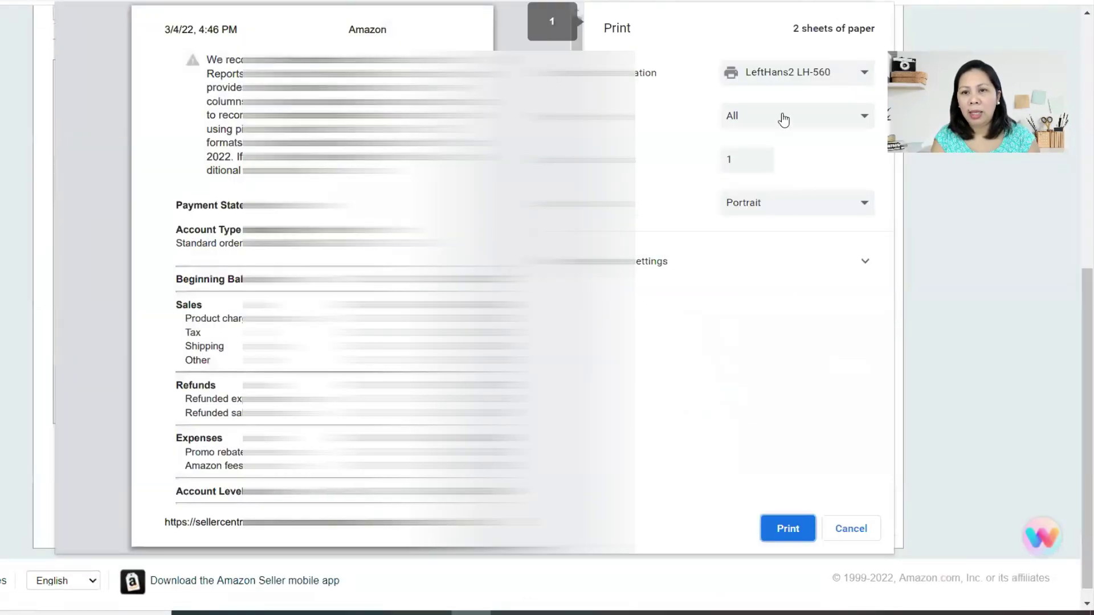
pyautogui.click(778, 78)
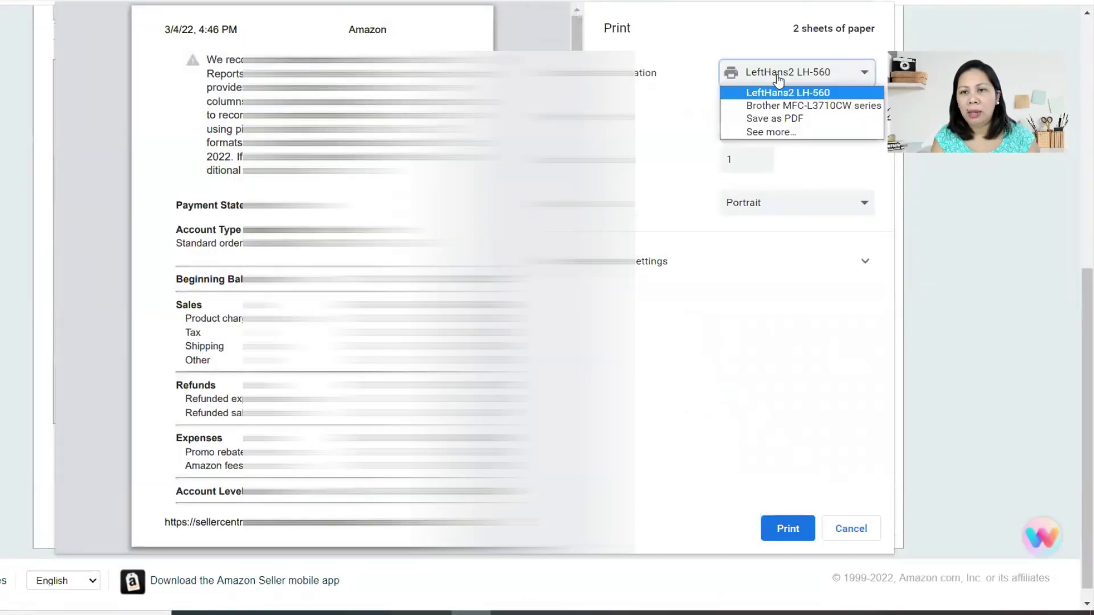
pyautogui.click(763, 118)
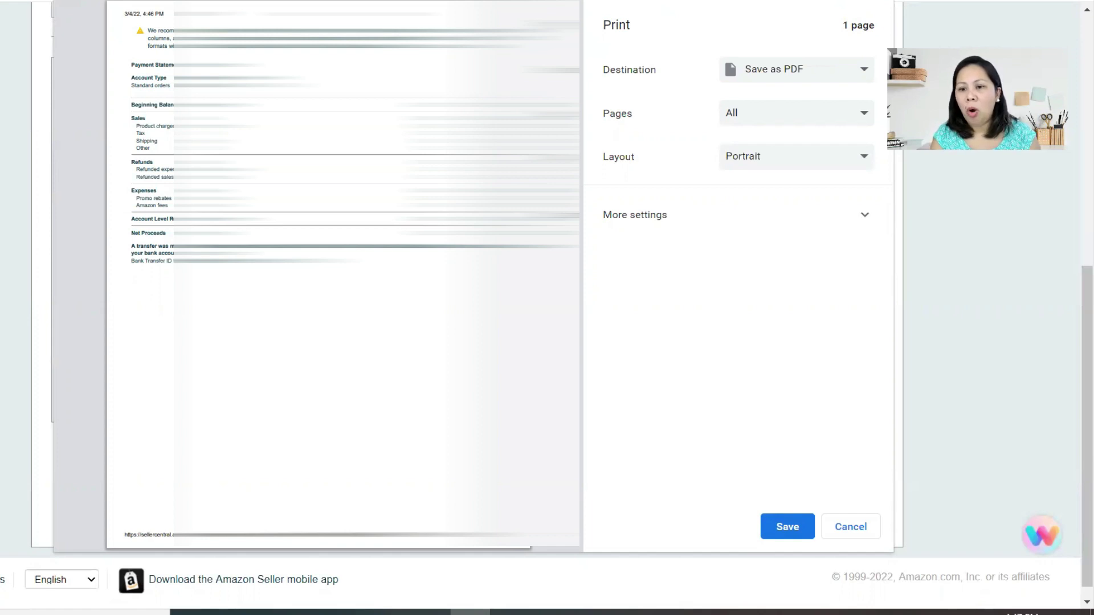
pyautogui.click(855, 526)
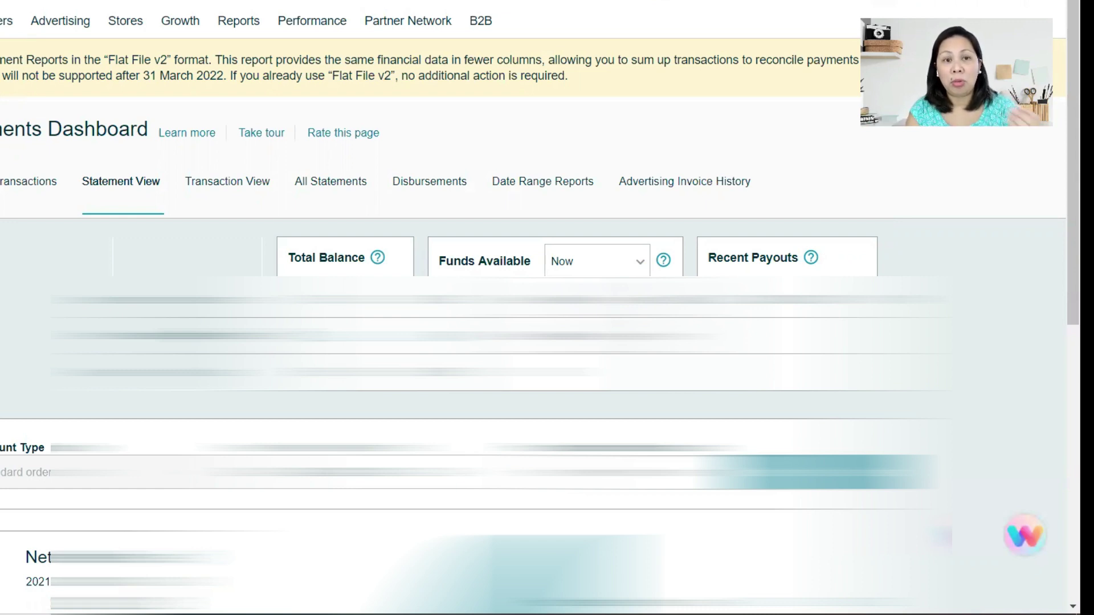
# - Open the Fulfillment reports page of the seller account
pyautogui.moveTo(312, 20)
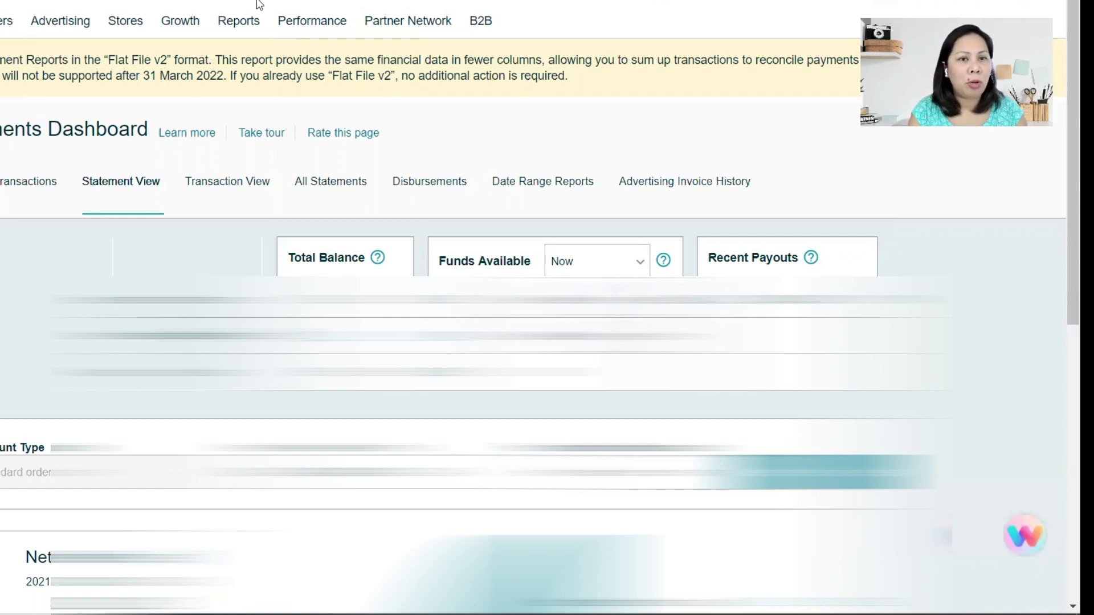
pyautogui.moveTo(247, 22)
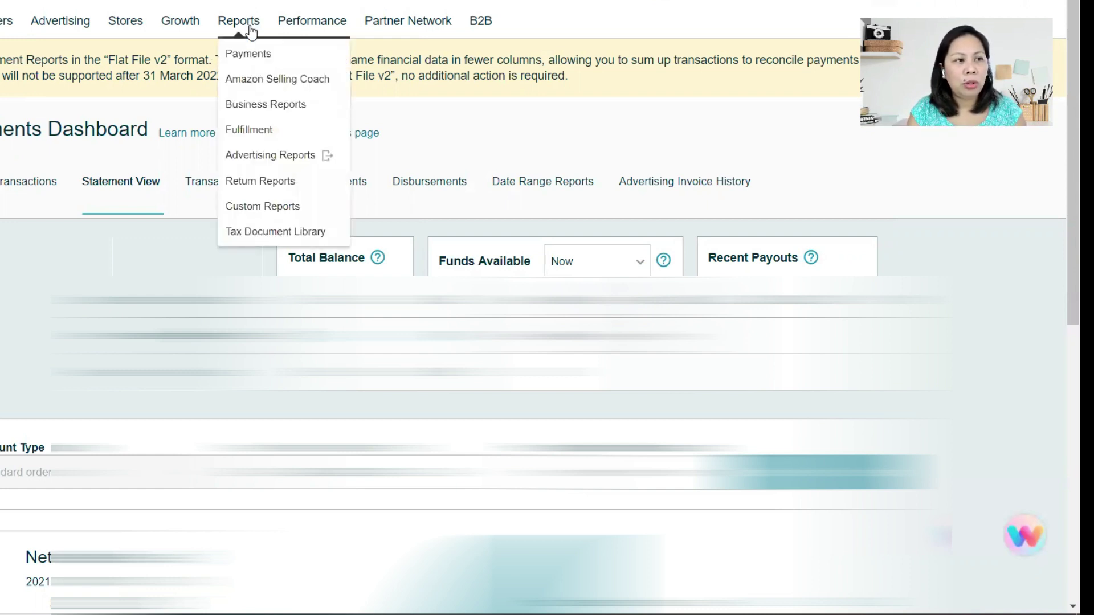
pyautogui.click(253, 138)
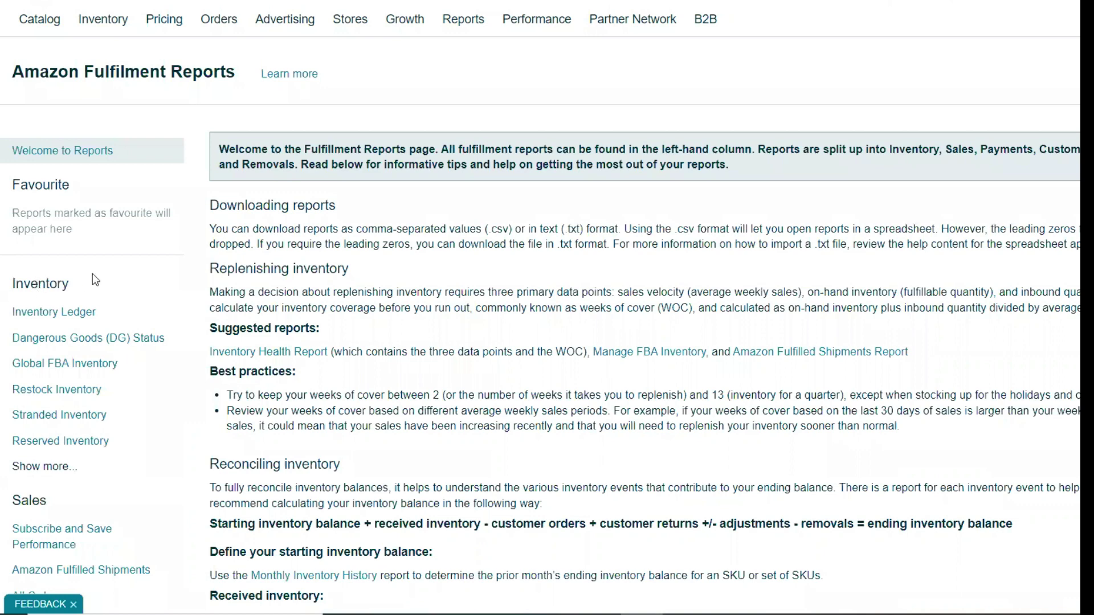
# - Expand the full list of inventory reports and open the Monthly Inventory History report
pyautogui.click(40, 466)
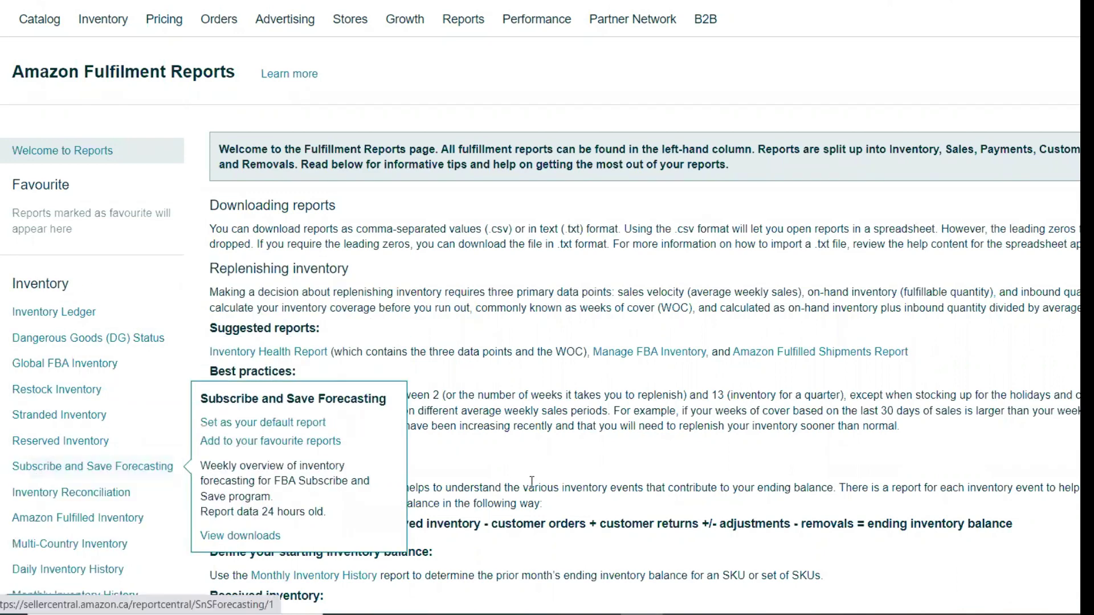
pyautogui.scroll(-4, 547, 308)
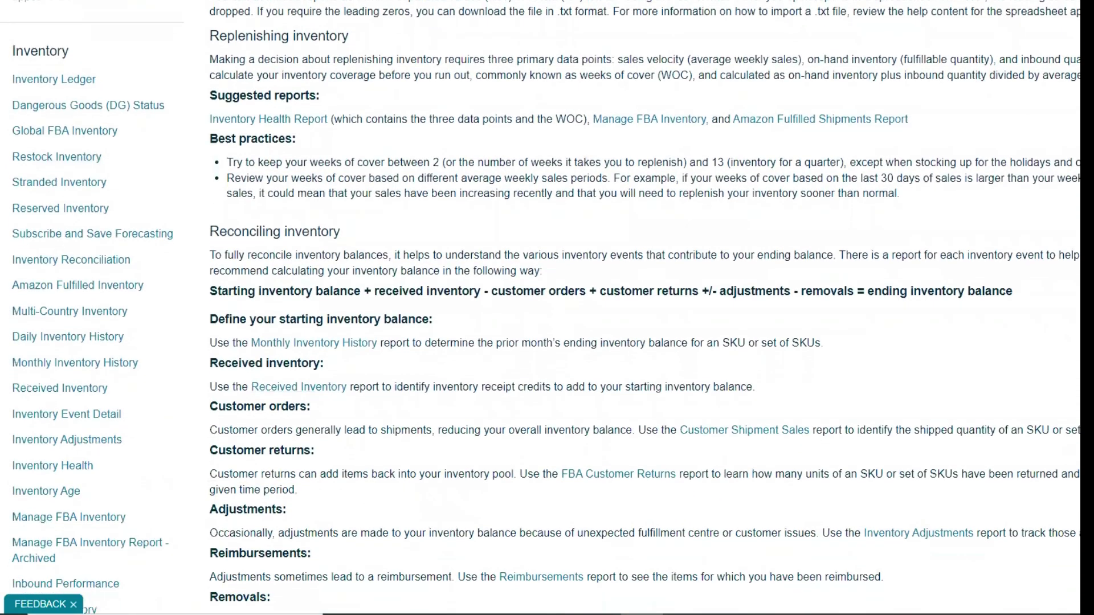
pyautogui.moveTo(104, 419)
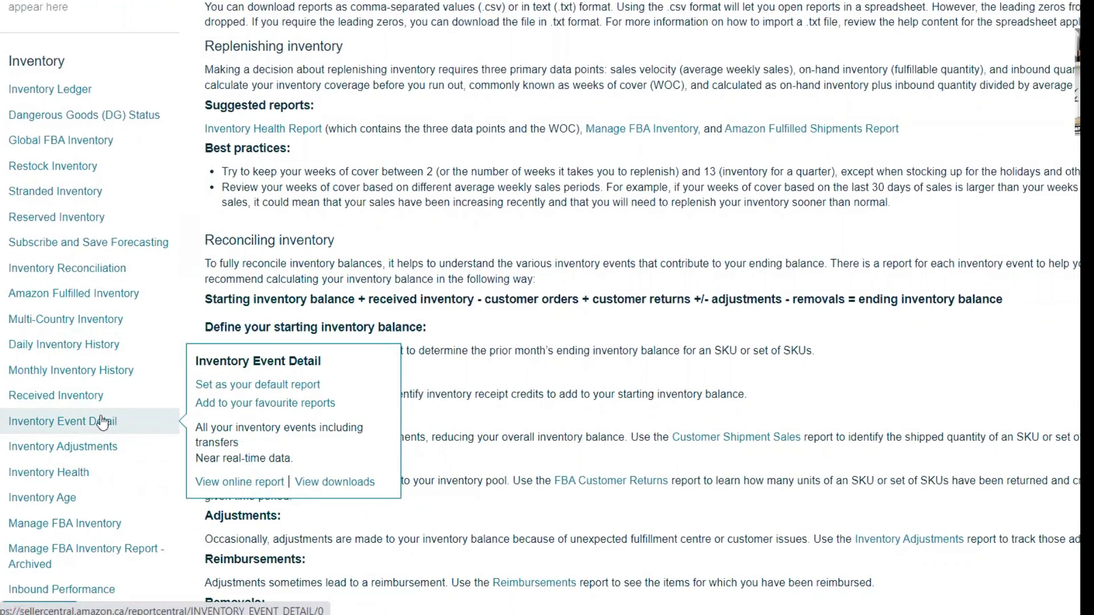
pyautogui.moveTo(109, 385)
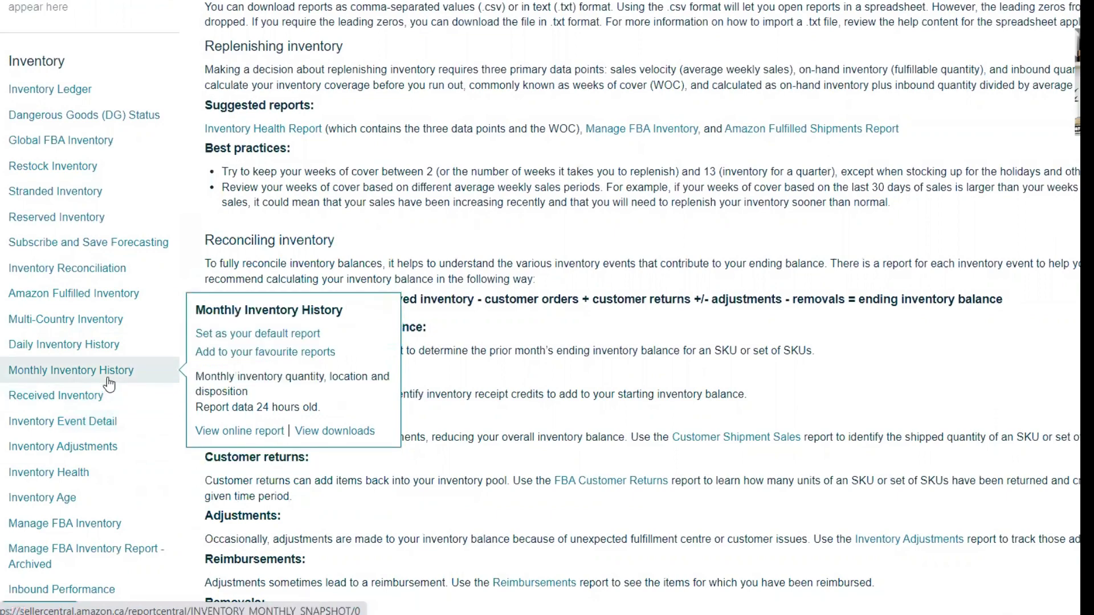
pyautogui.click(108, 378)
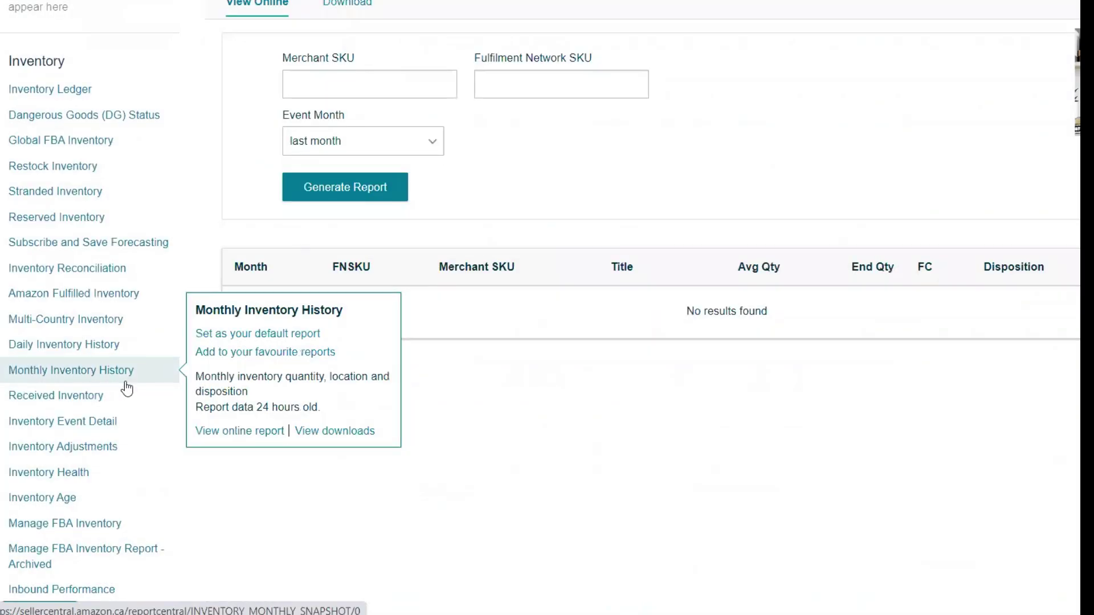
# - Show the download options of Monthly Inventory History and set the event month to exact months
pyautogui.scroll(3, 578, 268)
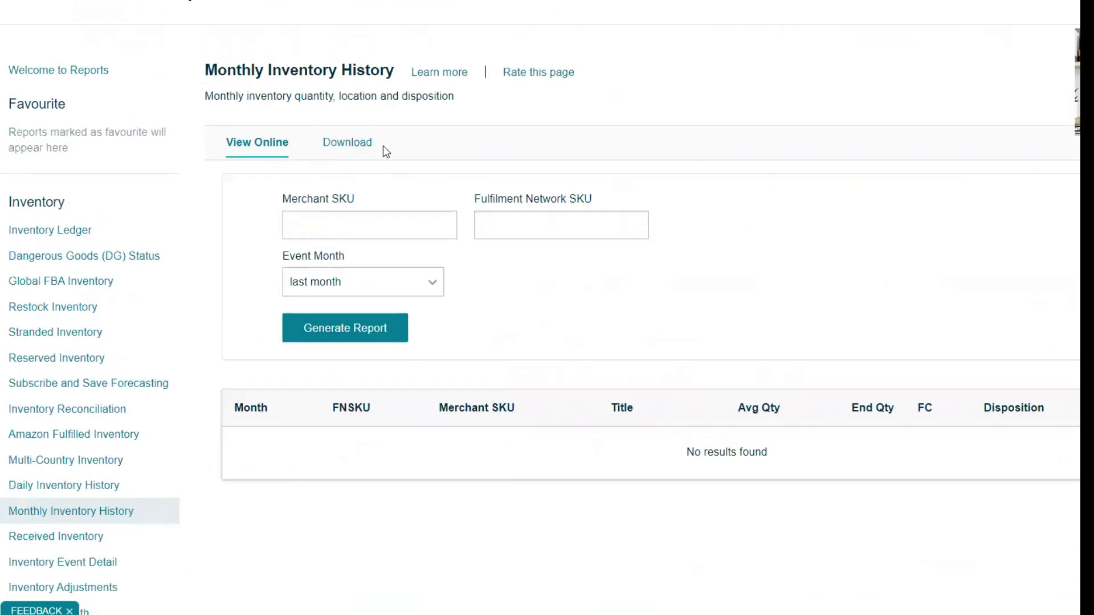
pyautogui.click(337, 149)
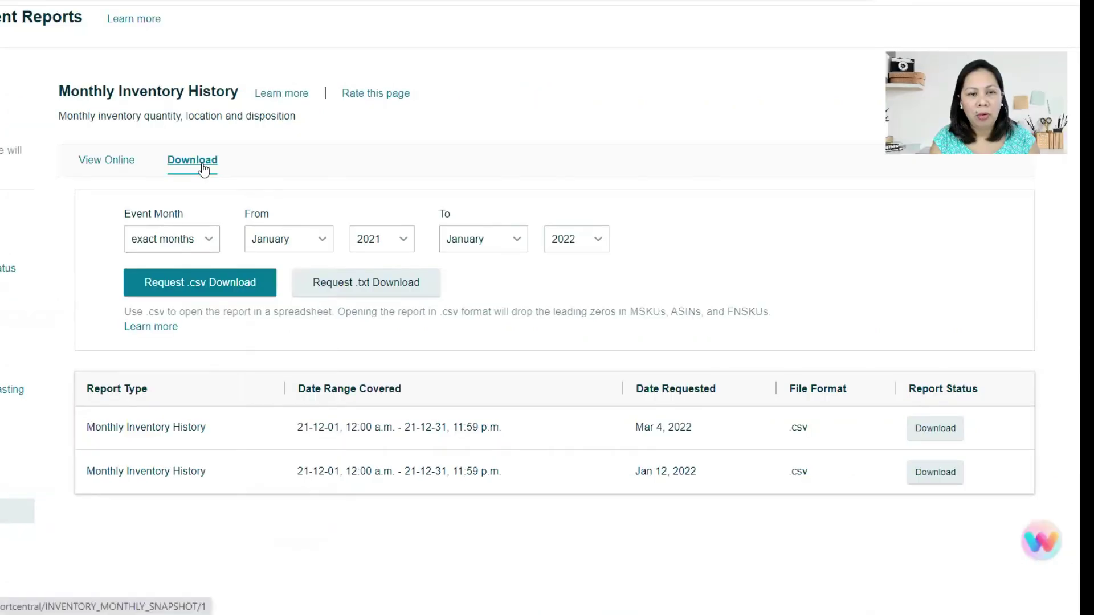
pyautogui.click(203, 168)
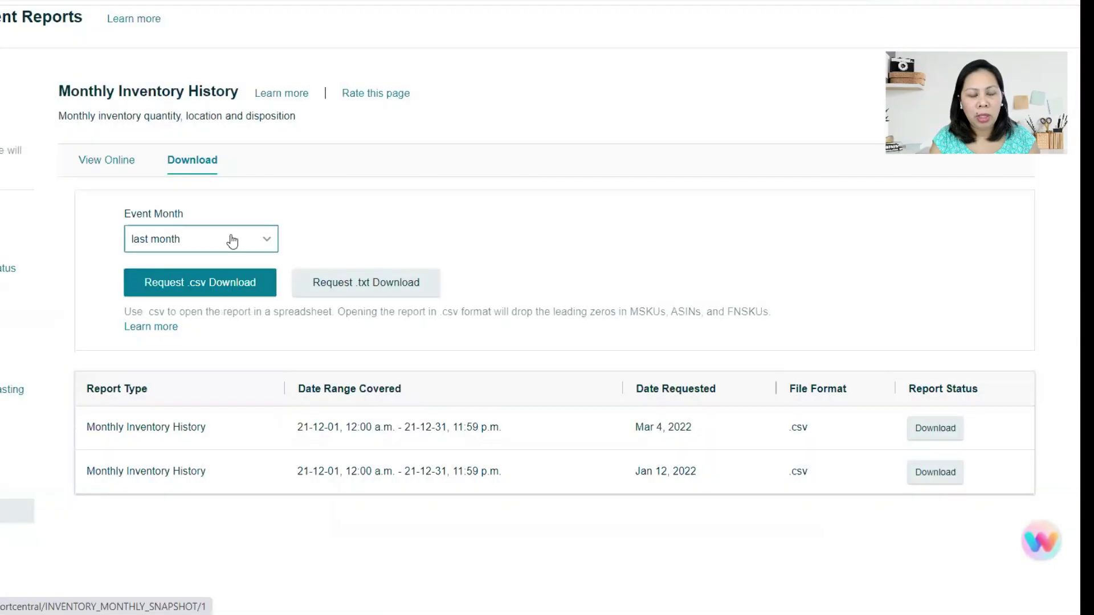
pyautogui.click(232, 250)
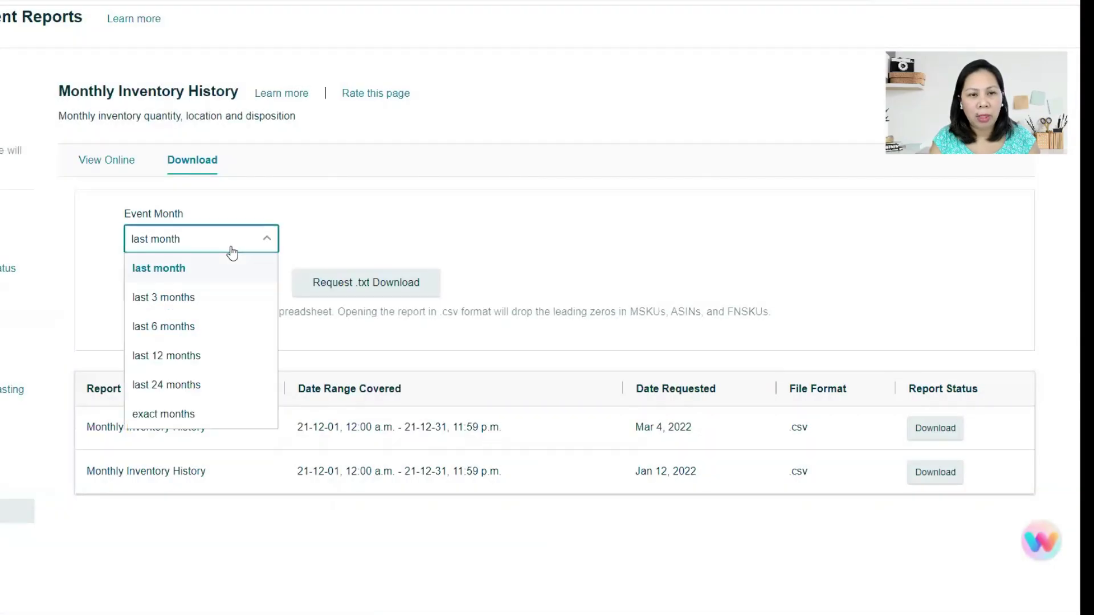
pyautogui.click(195, 417)
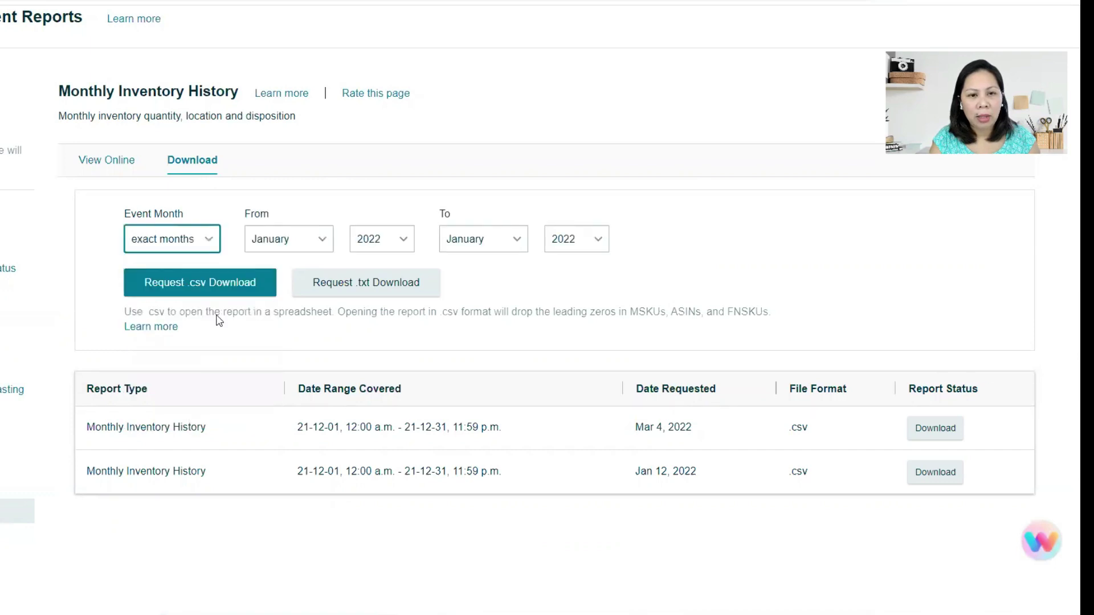
# - Set the start of the report period to December 2021
pyautogui.click(306, 242)
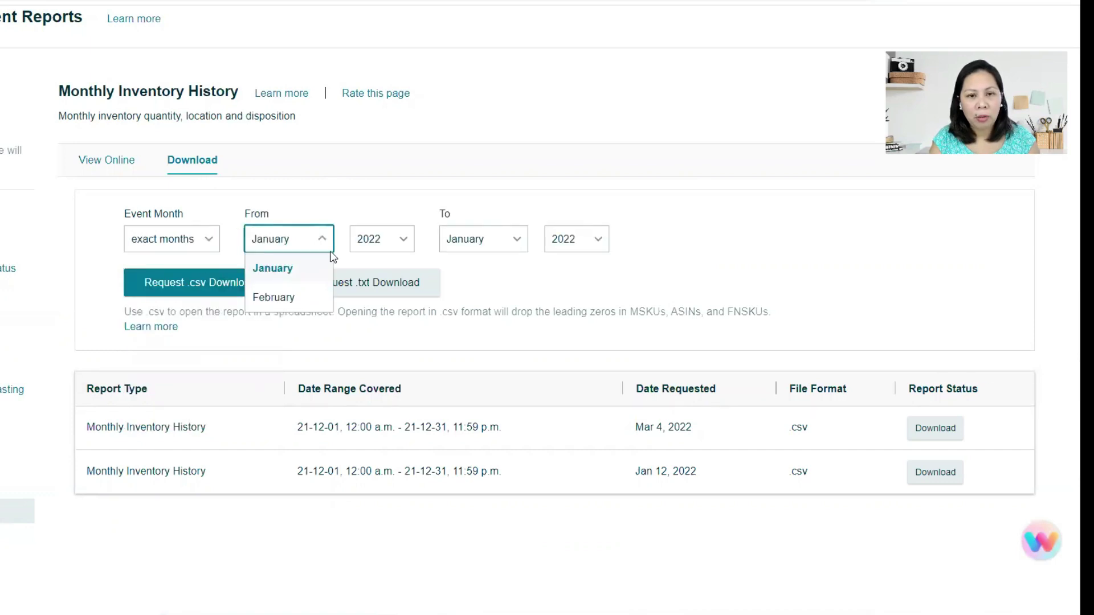
pyautogui.click(373, 239)
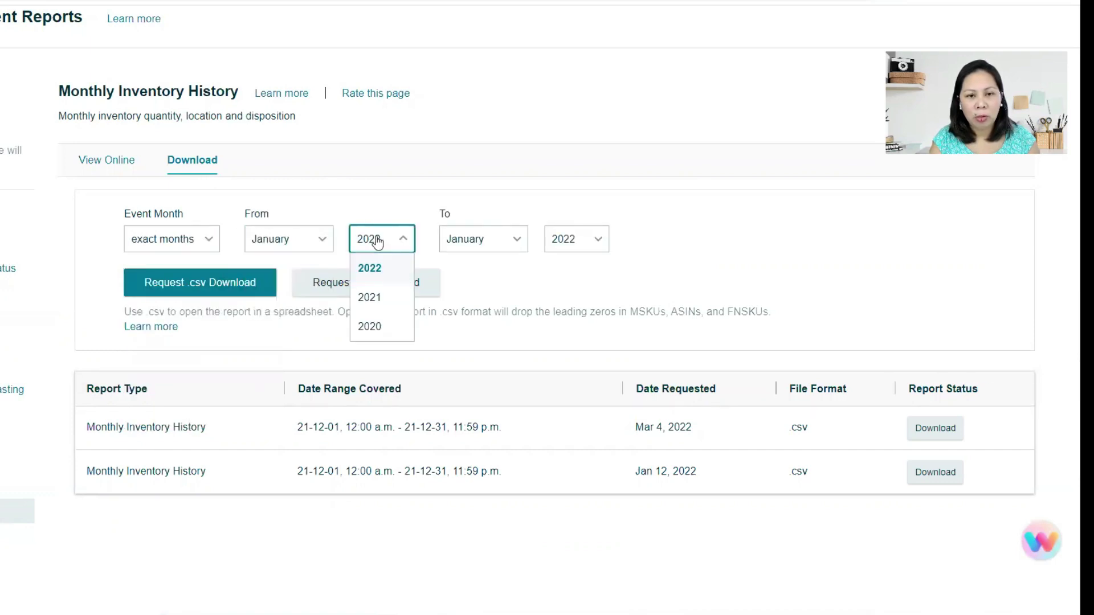
pyautogui.click(379, 295)
pyautogui.click(308, 239)
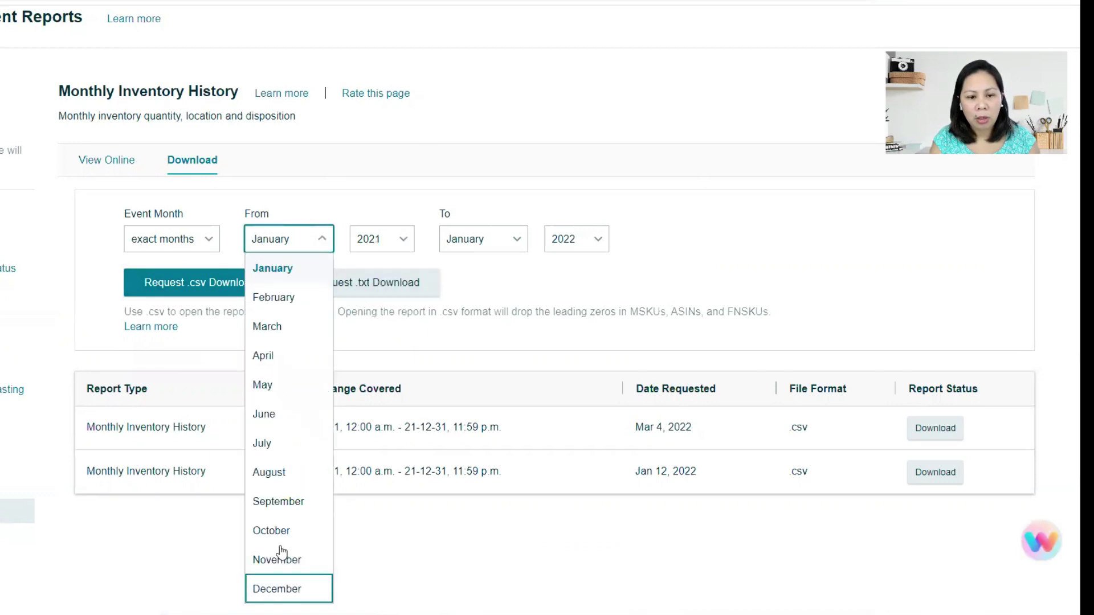
pyautogui.click(277, 588)
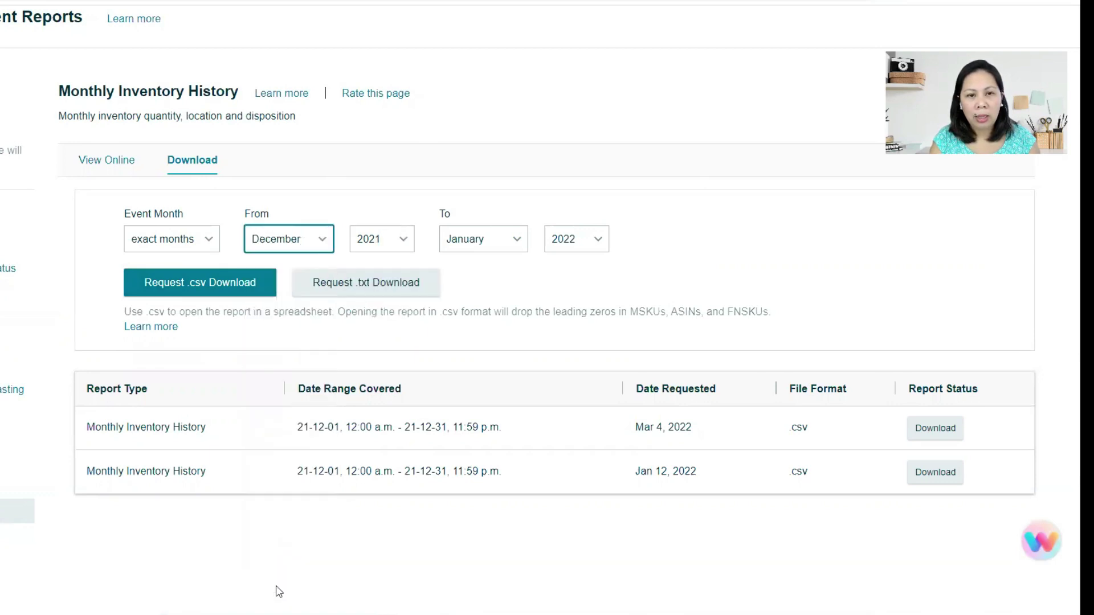
# - Set the end of the report period to December 2021 and request the report as a .csv download
pyautogui.click(481, 240)
pyautogui.click(563, 251)
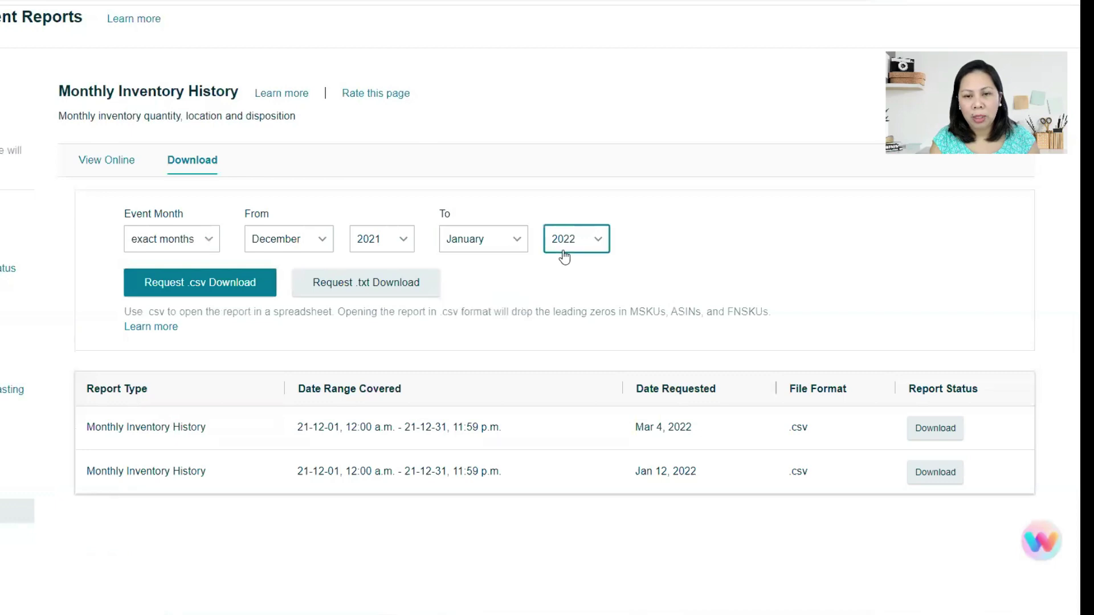
pyautogui.click(567, 313)
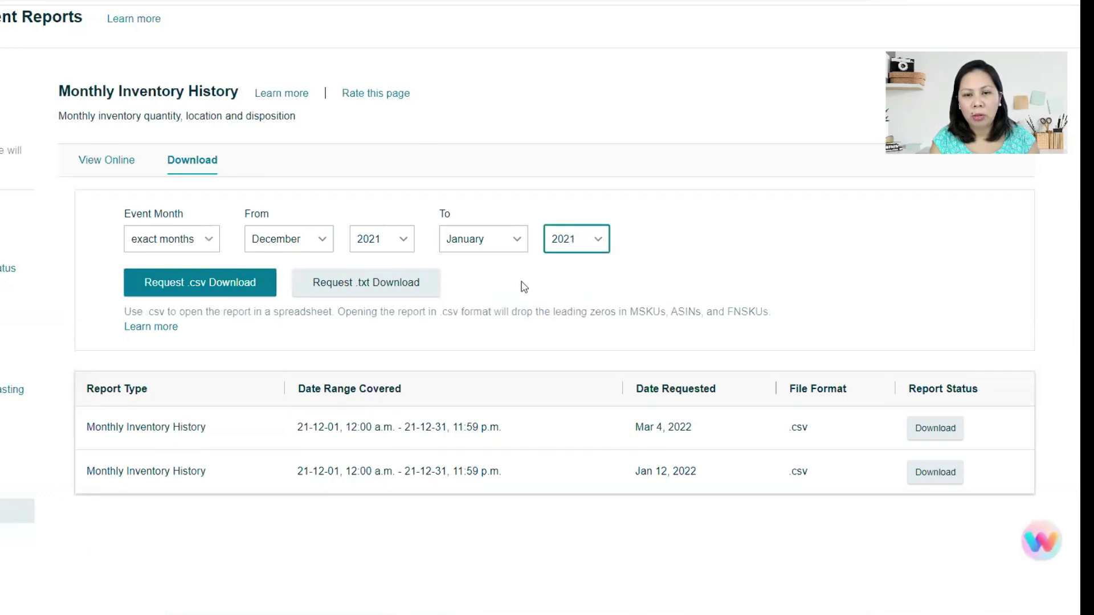
pyautogui.click(483, 245)
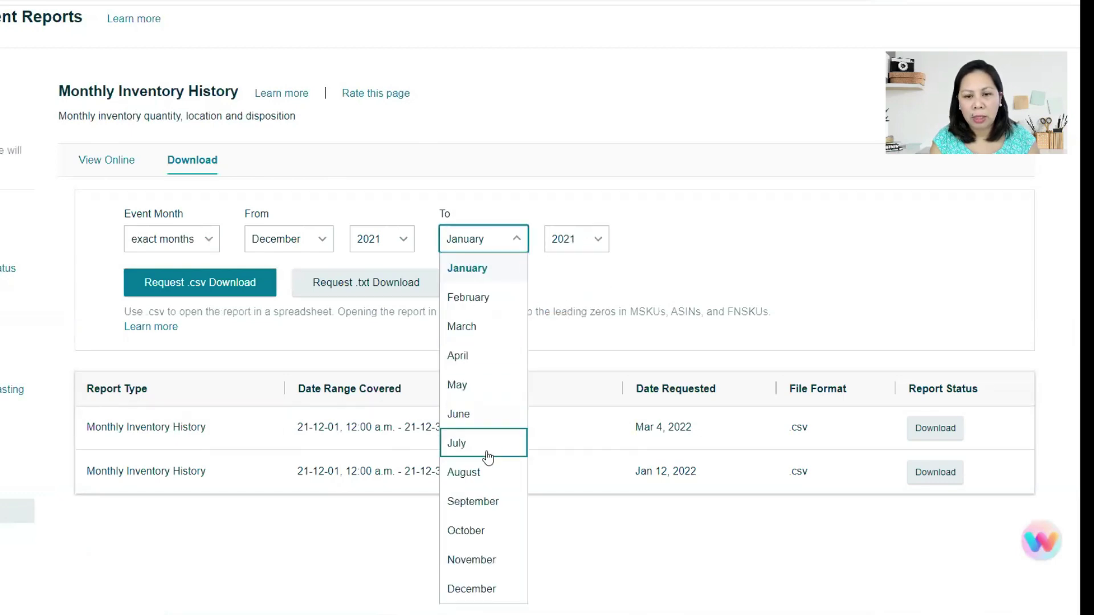
pyautogui.click(488, 587)
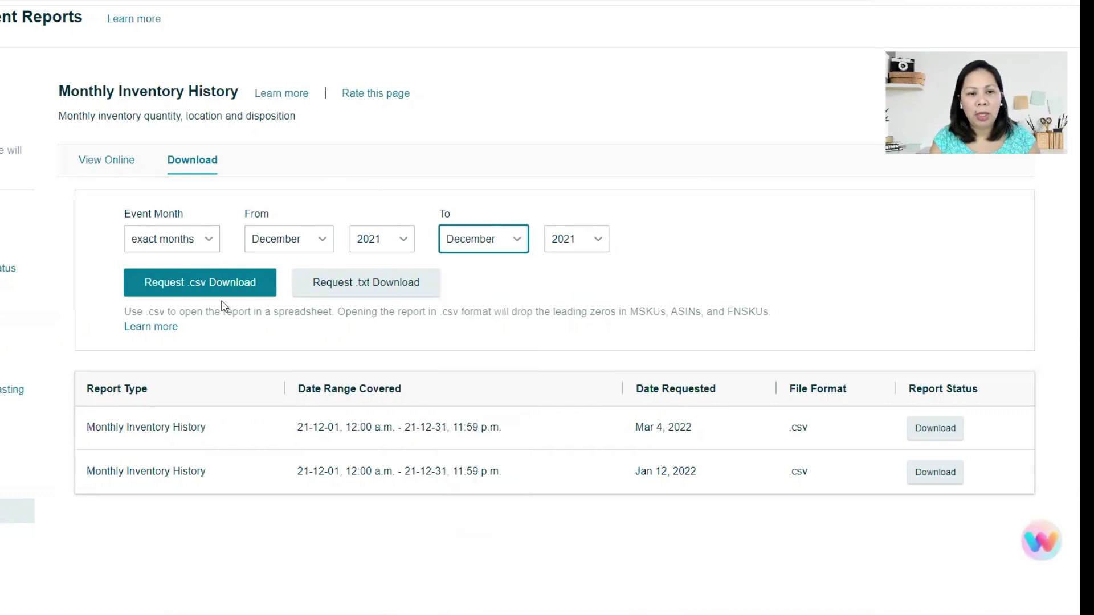
pyautogui.click(193, 297)
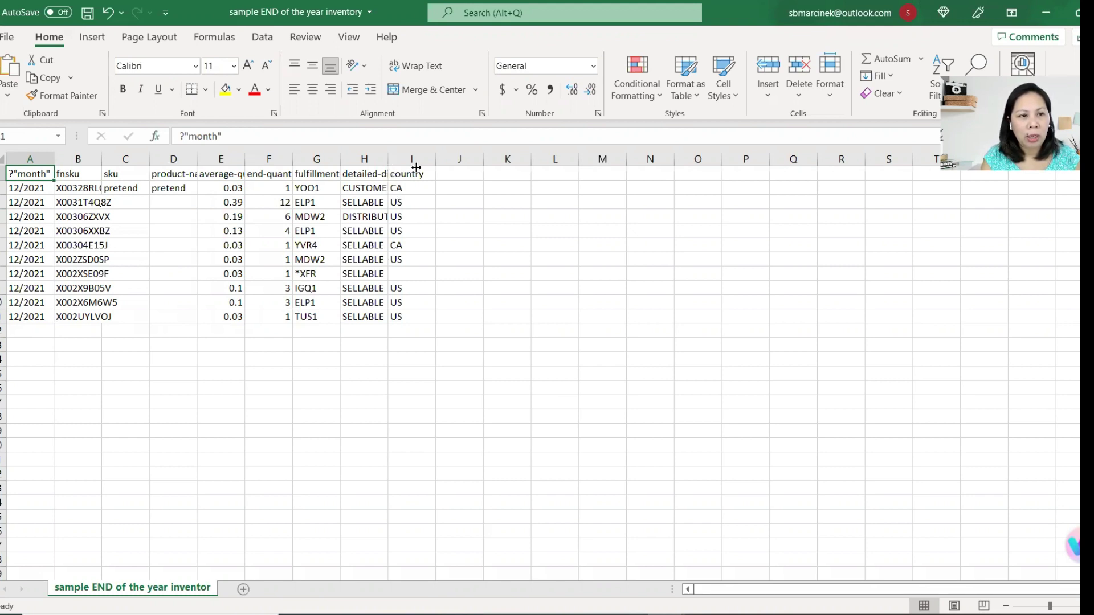
# - In the sample END of the year inventory file in Excel, widen the detailed-disposition and average-quantity columns, and delete the average-quantity column
pyautogui.doubleClick(388, 159)
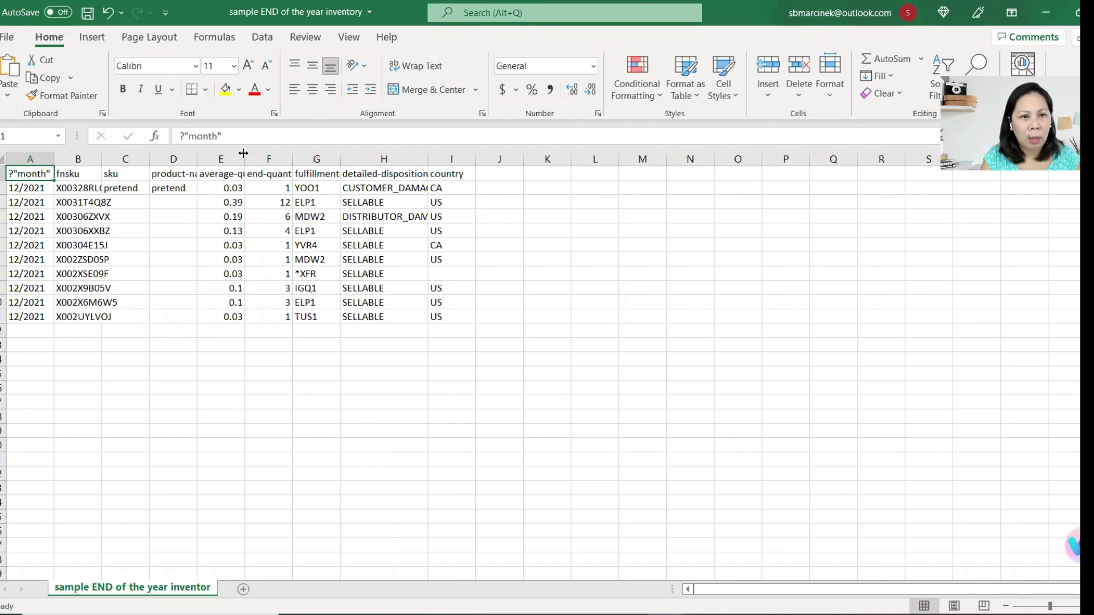
pyautogui.moveTo(245, 158); pyautogui.dragTo(256, 156)
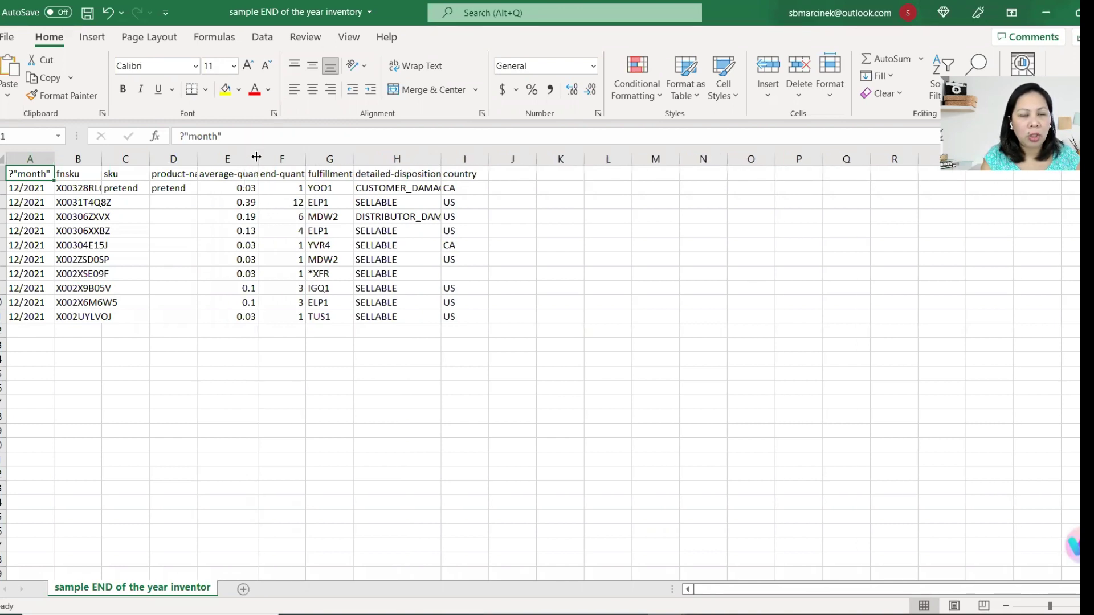
pyautogui.click(227, 159)
pyautogui.rightClick(228, 160)
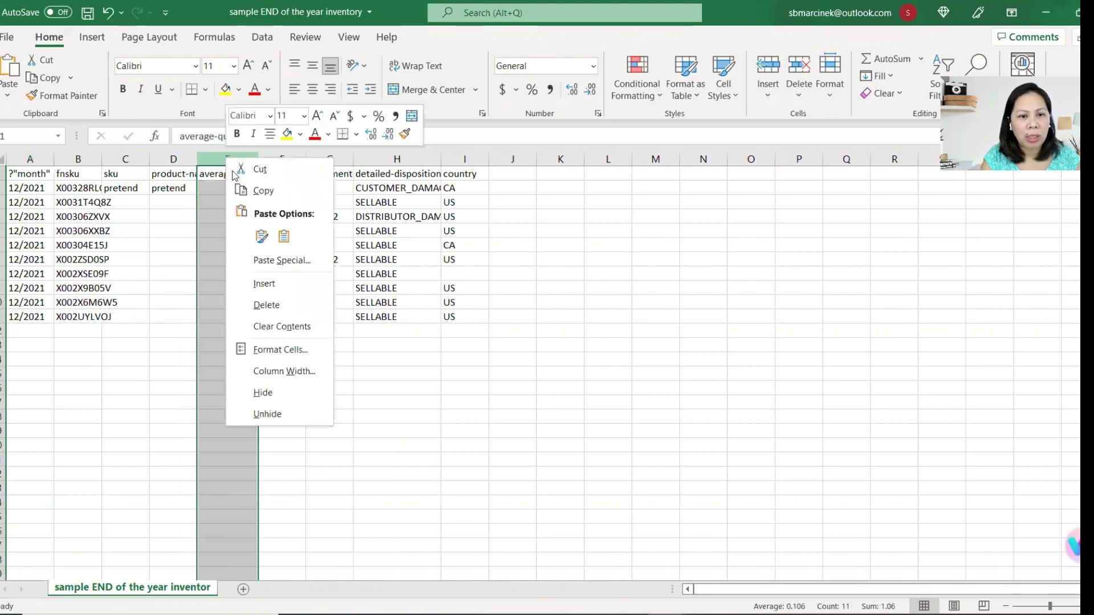
pyautogui.click(266, 305)
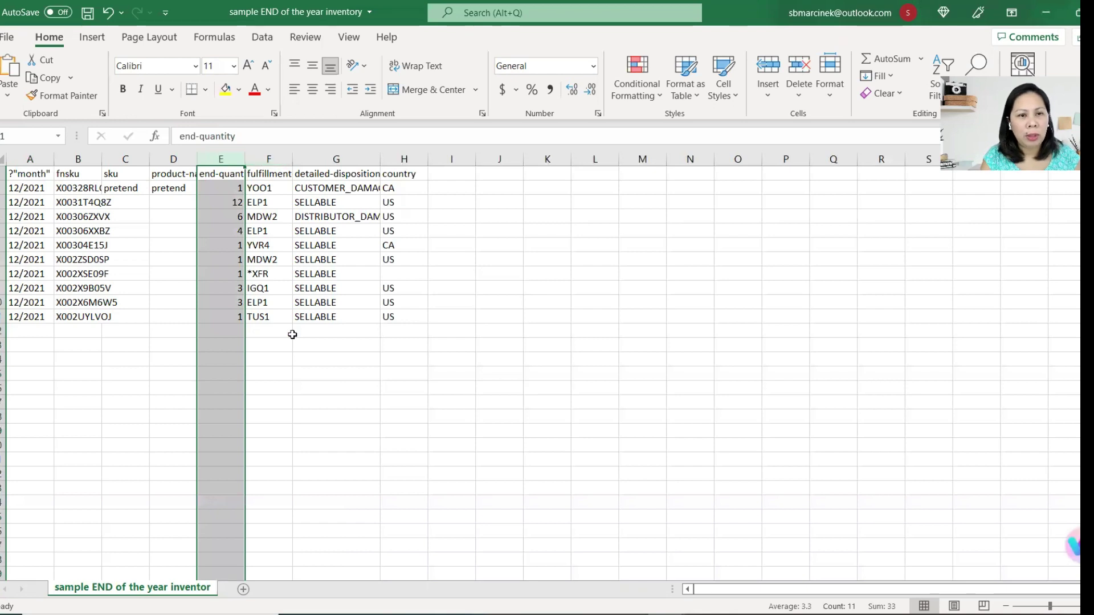
pyautogui.click(276, 381)
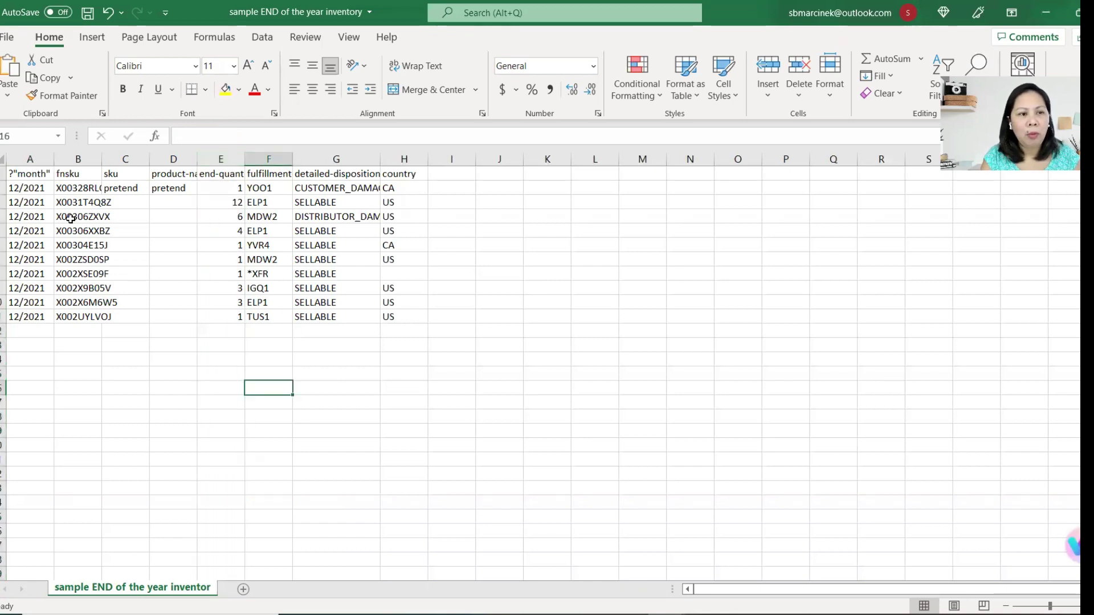
# - Add filters to the header row from month to country and sort the list by detailed-disposition from A to Z
pyautogui.moveTo(26, 174); pyautogui.dragTo(410, 174)
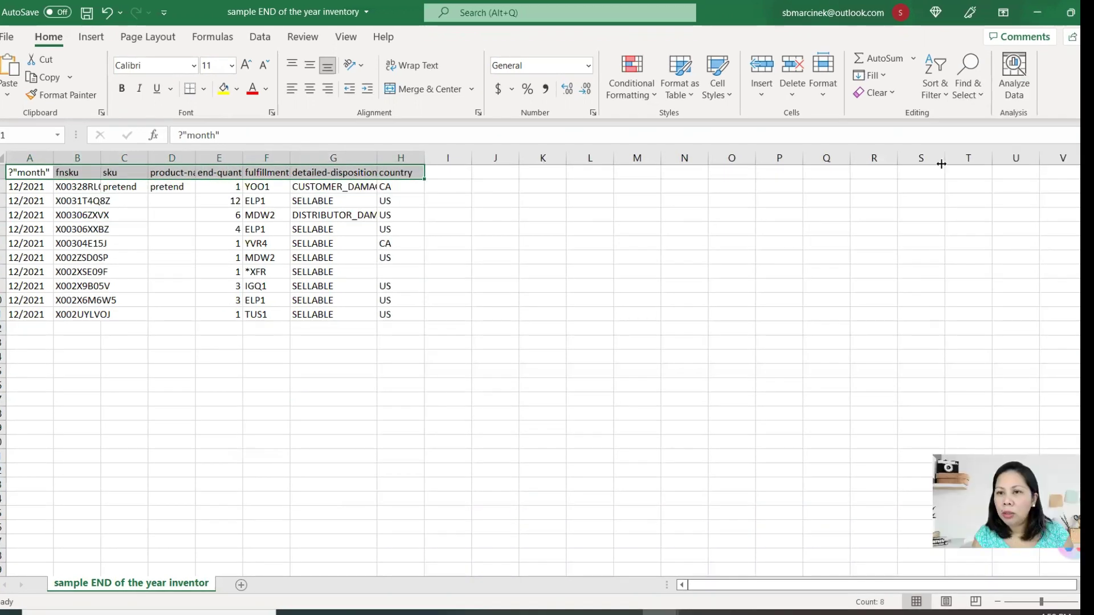
pyautogui.click(935, 77)
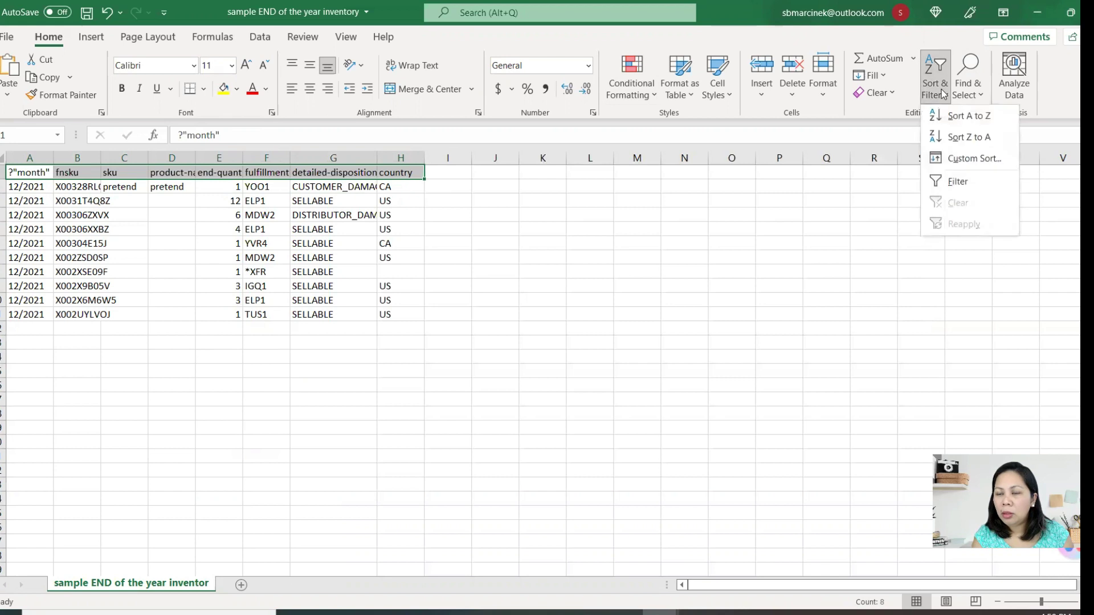
pyautogui.click(957, 181)
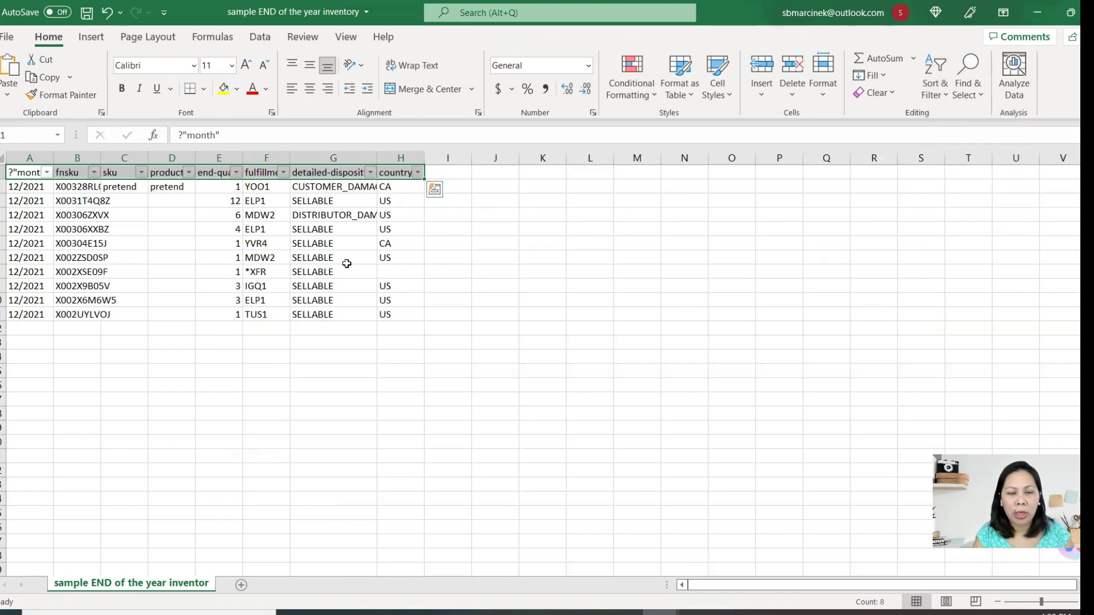
pyautogui.click(370, 172)
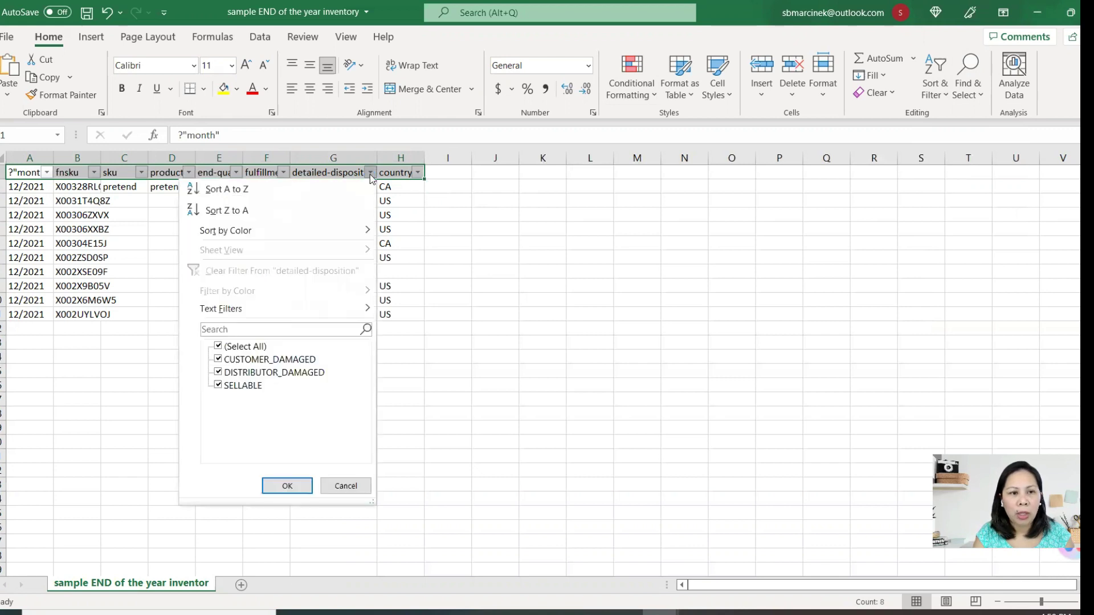
pyautogui.click(325, 190)
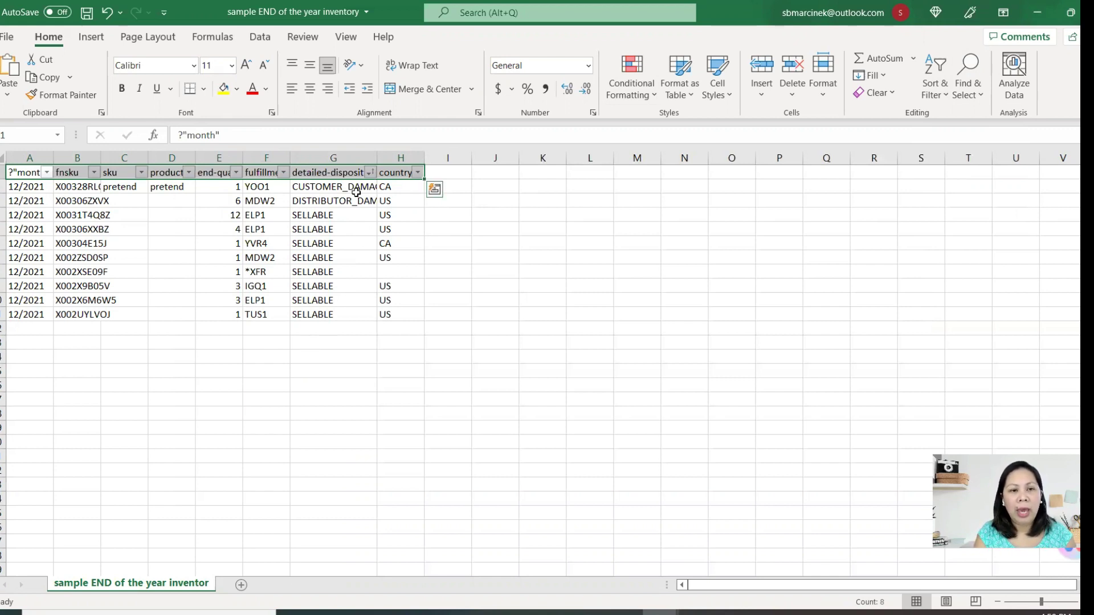
# - Delete the two rows whose detailed-disposition is CUSTOMER_DAMAGED and DISTRIBUTOR_DAMAGED, keeping only the sellable items
pyautogui.click(323, 191)
pyautogui.click(328, 201)
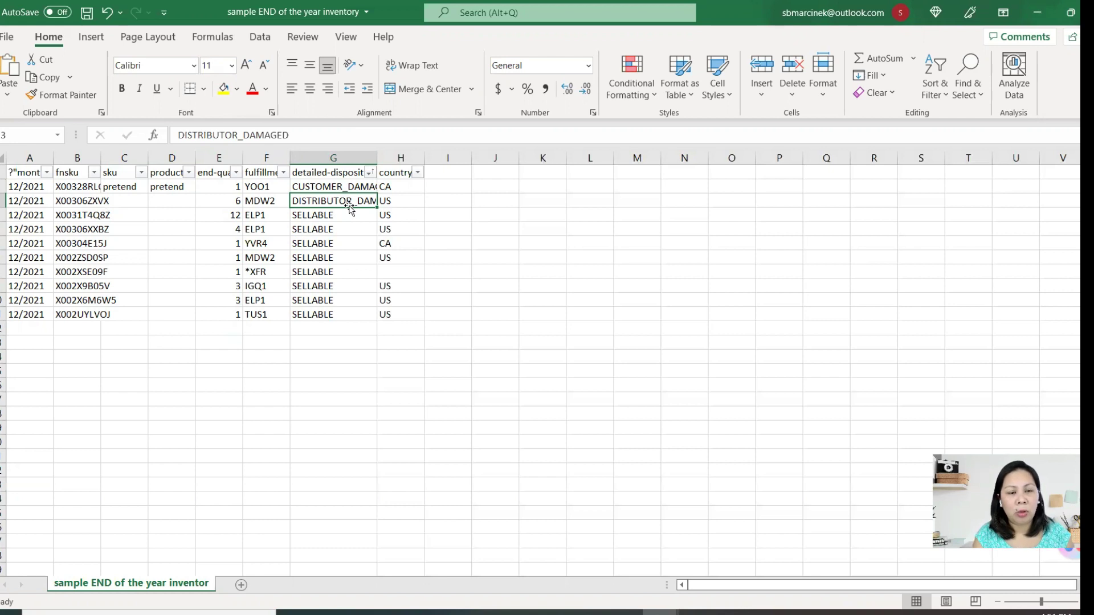
pyautogui.click(3, 186)
pyautogui.moveTo(3, 188); pyautogui.dragTo(2, 202)
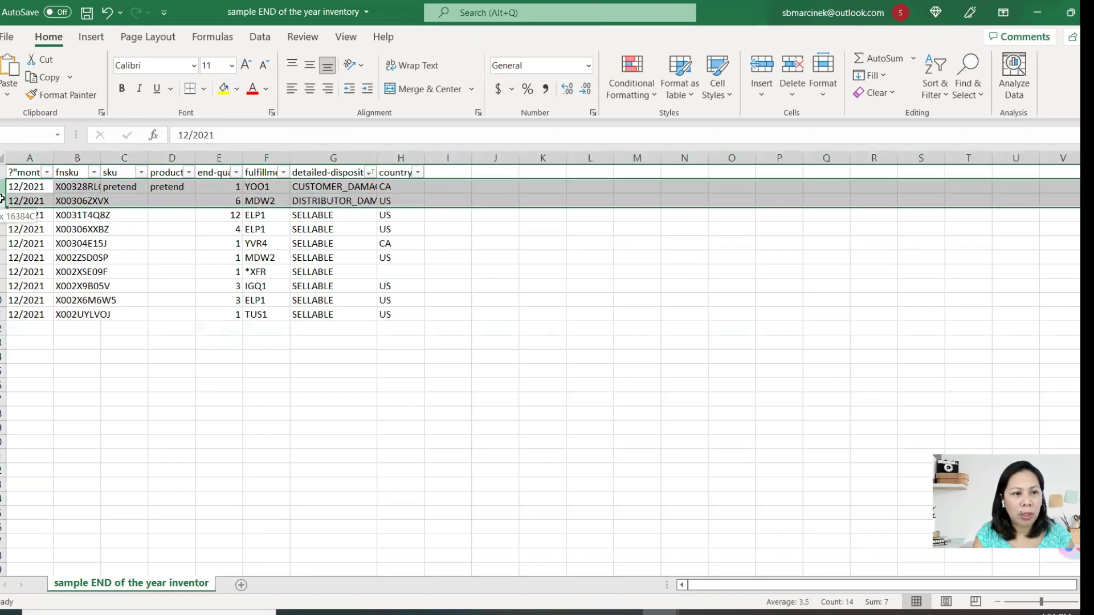
pyautogui.rightClick(3, 203)
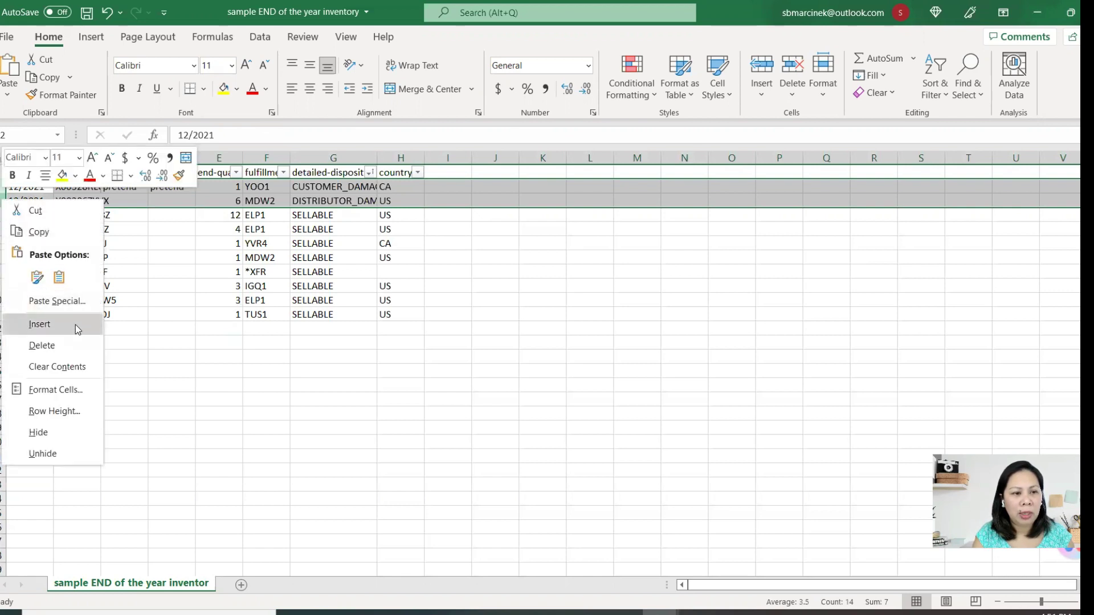
pyautogui.click(82, 345)
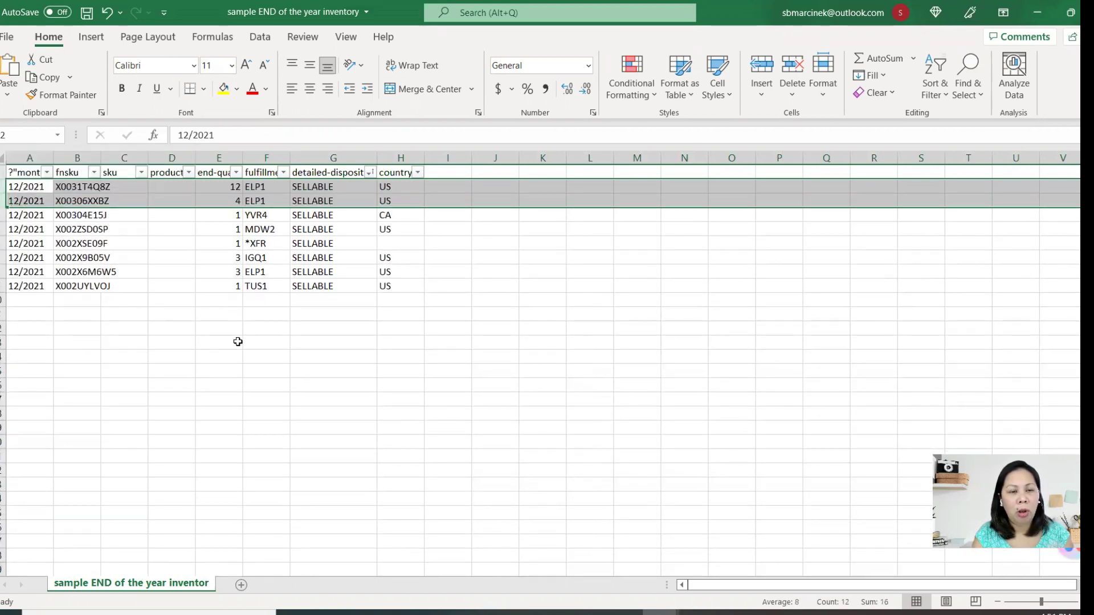
pyautogui.click(354, 349)
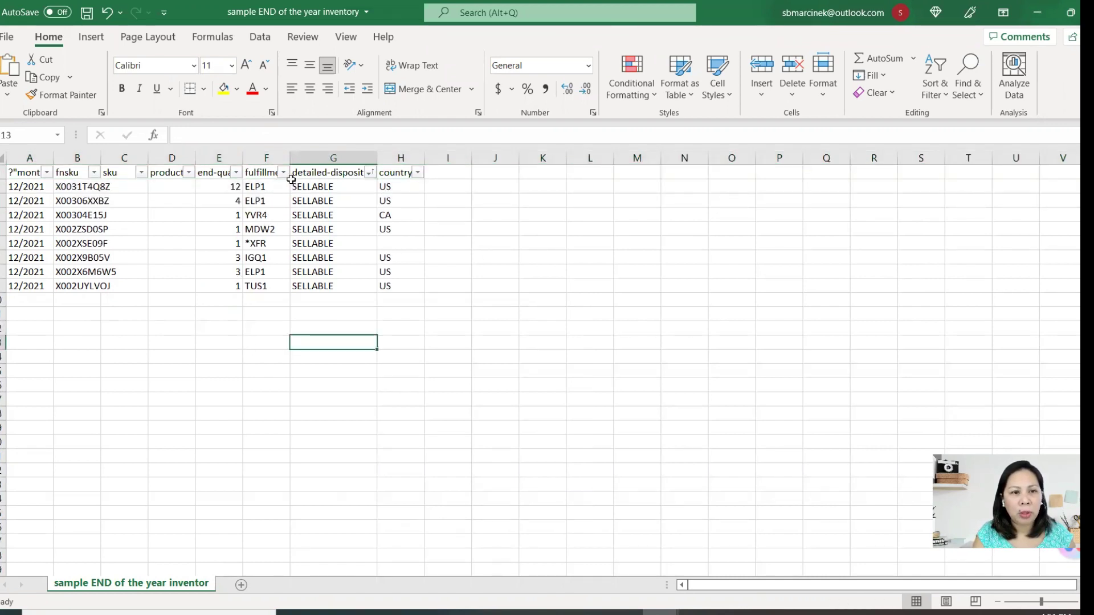
# - Review the end-quantity, sku and product-name cells of the first inventory item
pyautogui.click(219, 187)
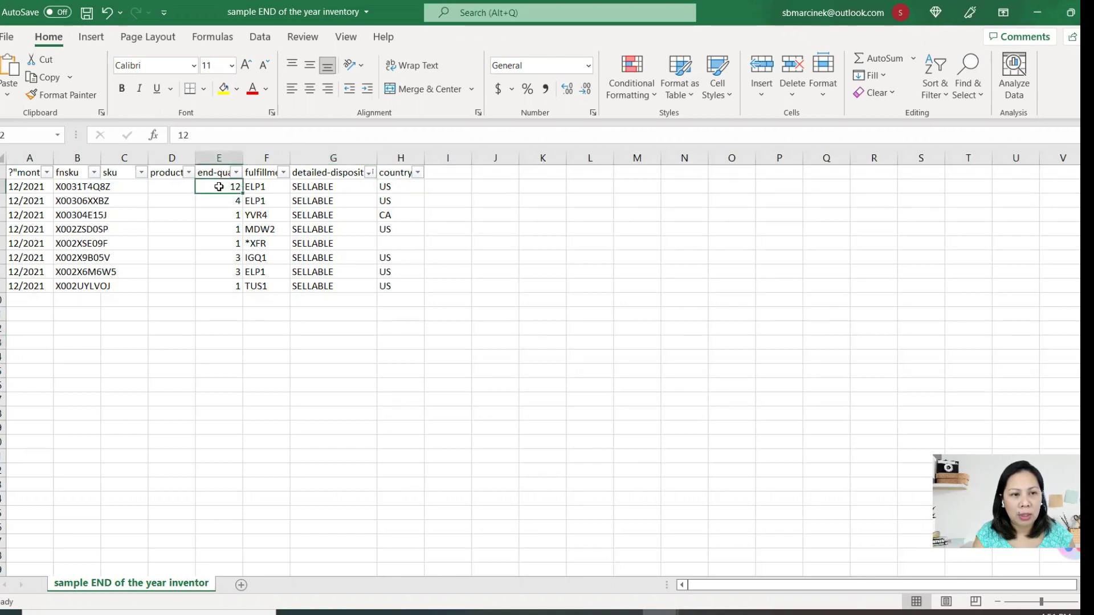
pyautogui.press('Left')
pyautogui.press('Left')
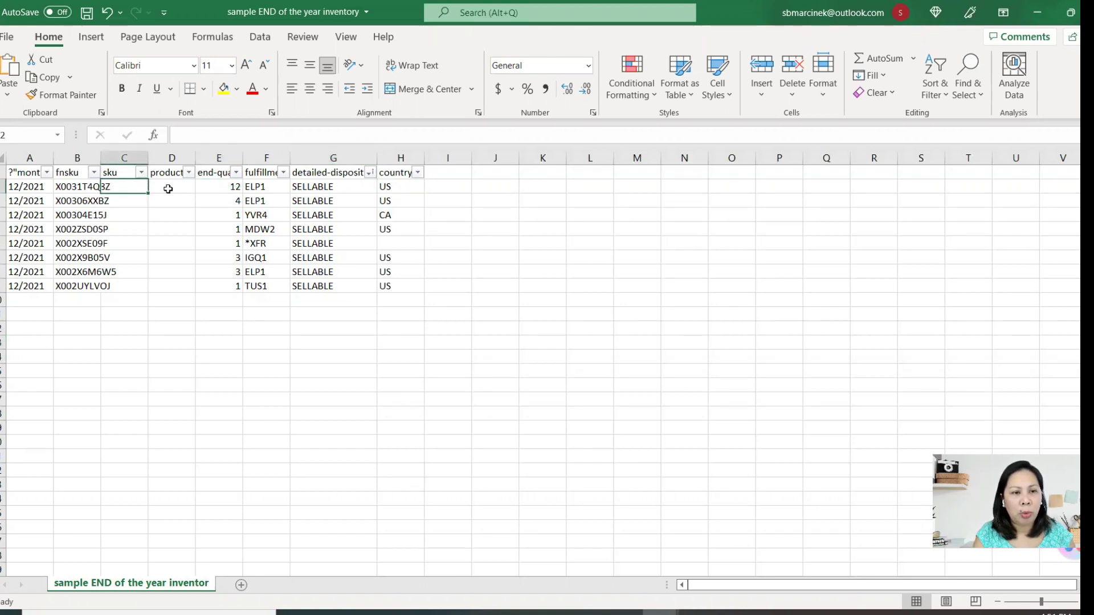
pyautogui.click(168, 188)
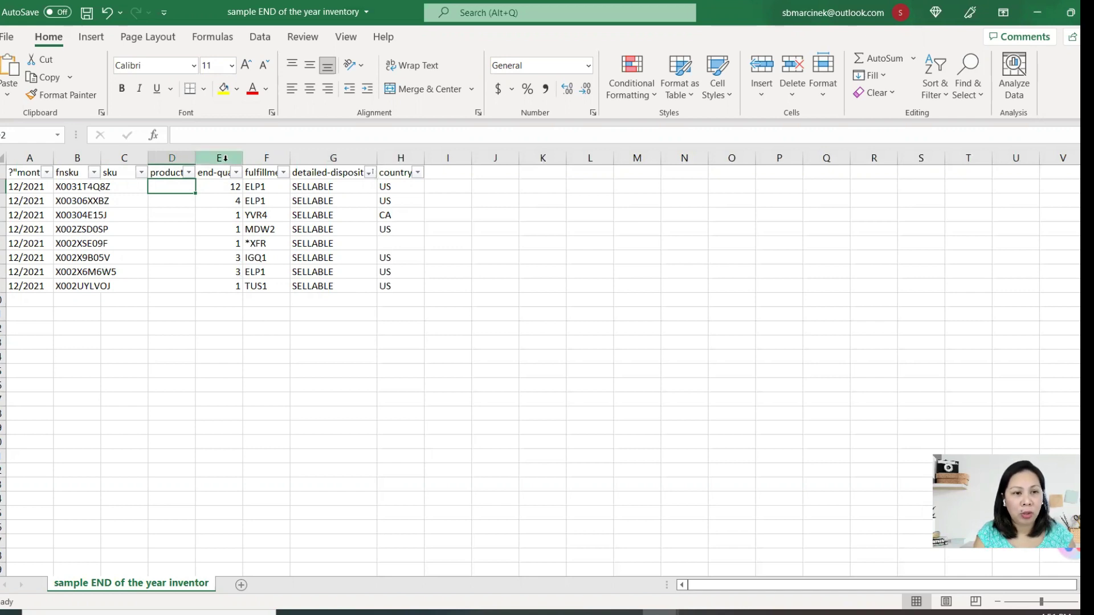
pyautogui.click(115, 189)
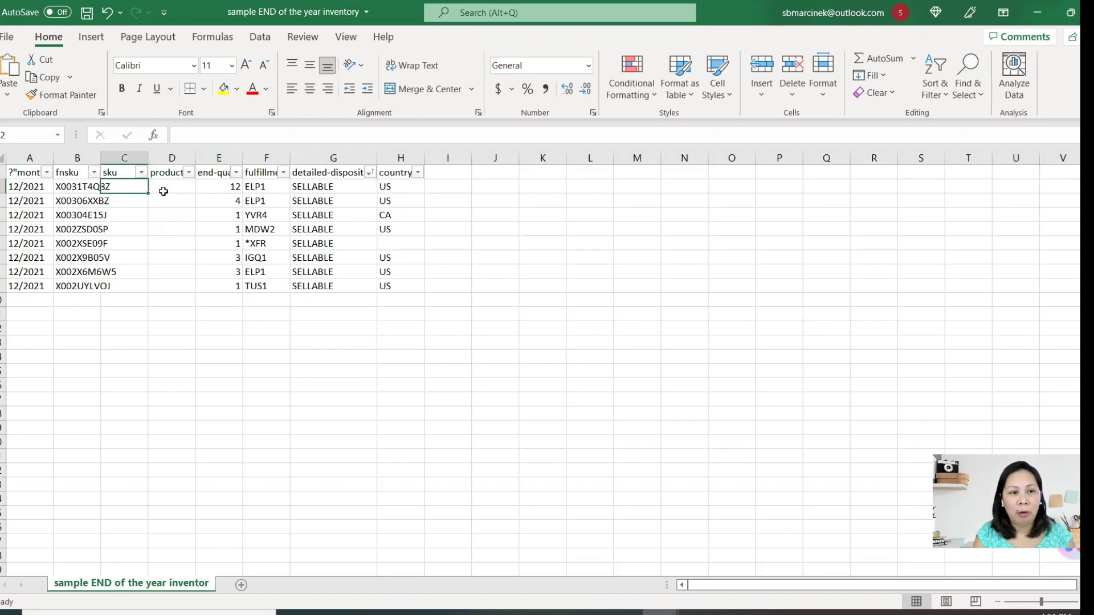
pyautogui.click(163, 173)
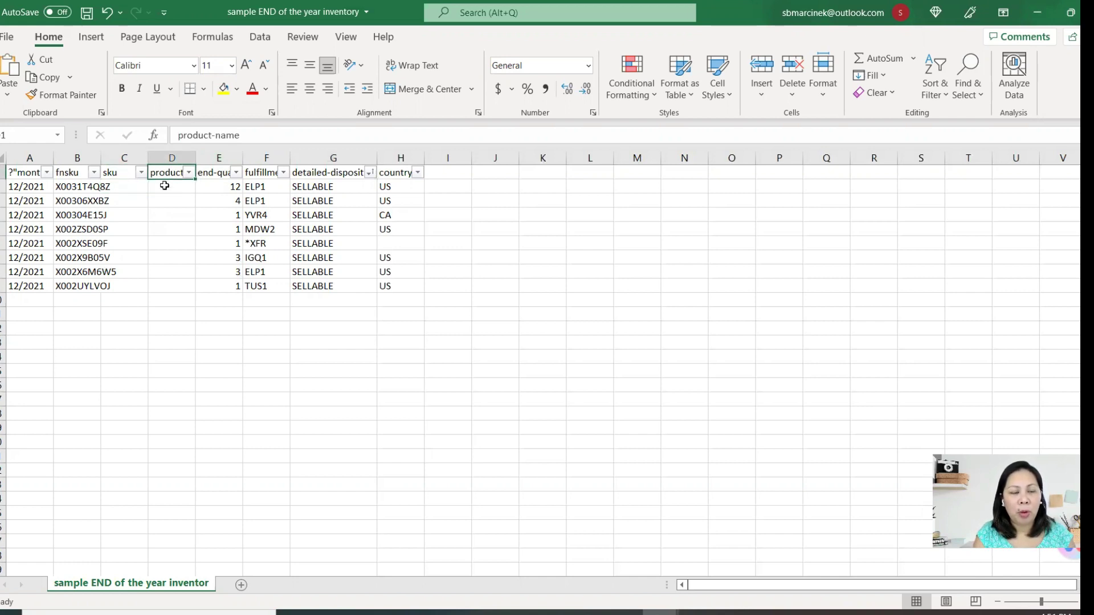
pyautogui.click(162, 186)
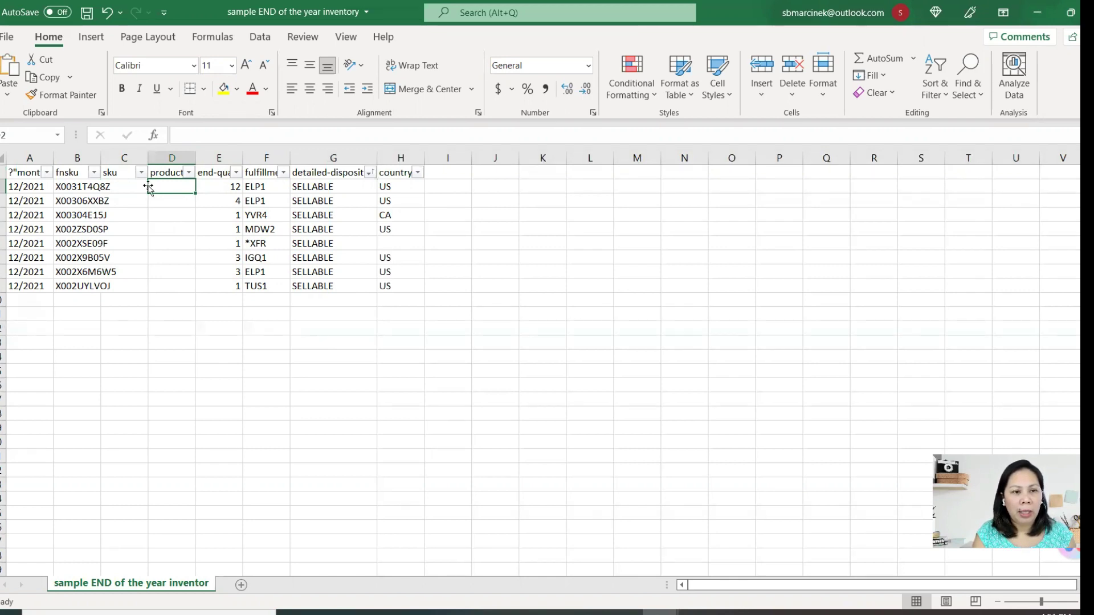
pyautogui.click(118, 189)
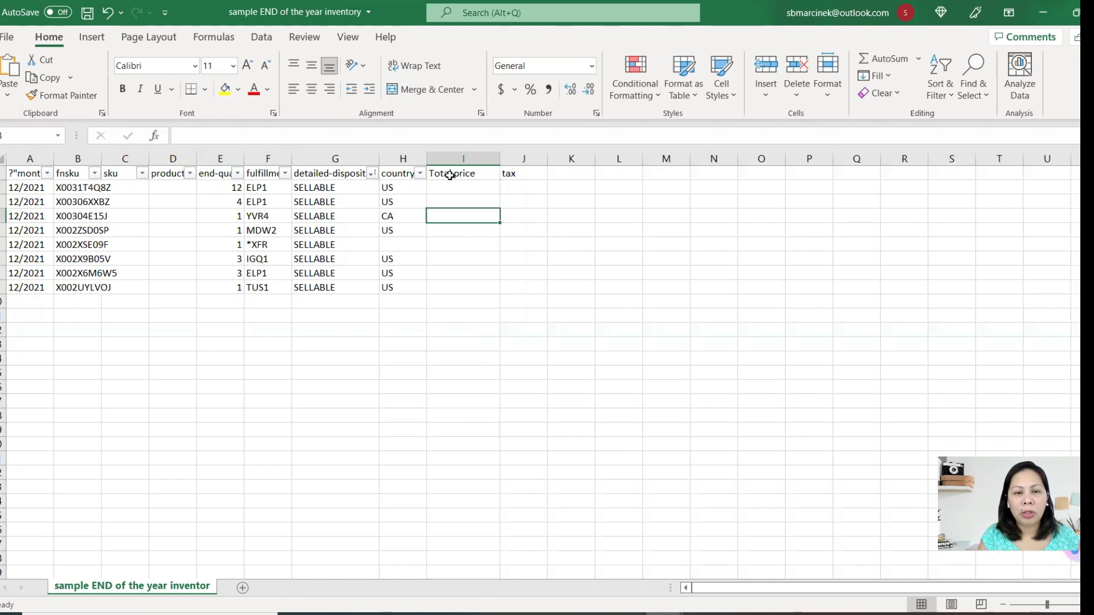
# - Extend the tax column header in J1 to read "tax (13%)"
pyautogui.click(463, 173)
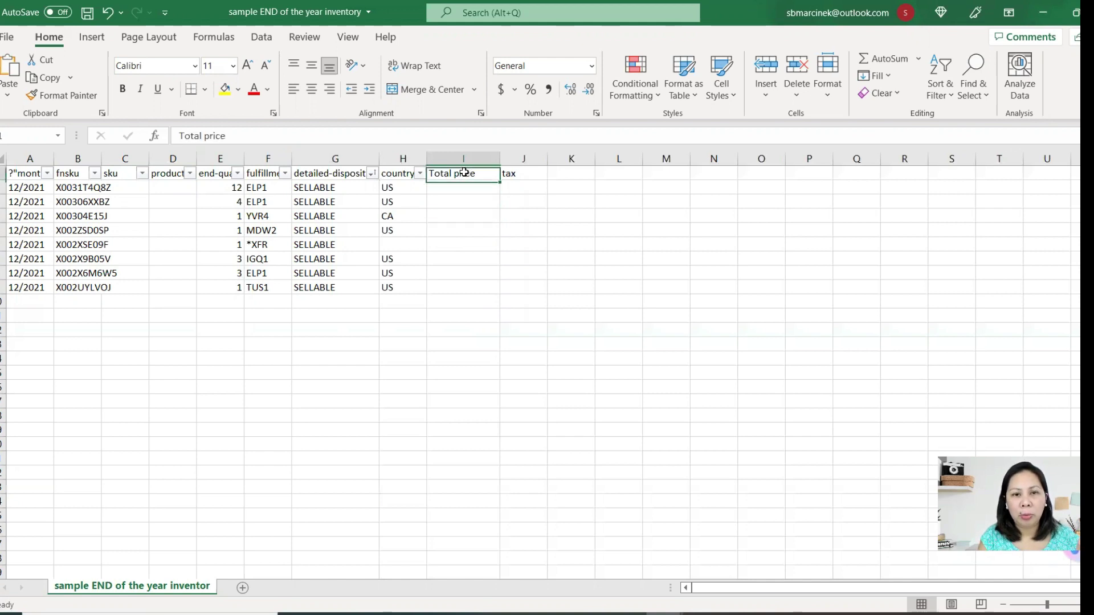
pyautogui.click(519, 174)
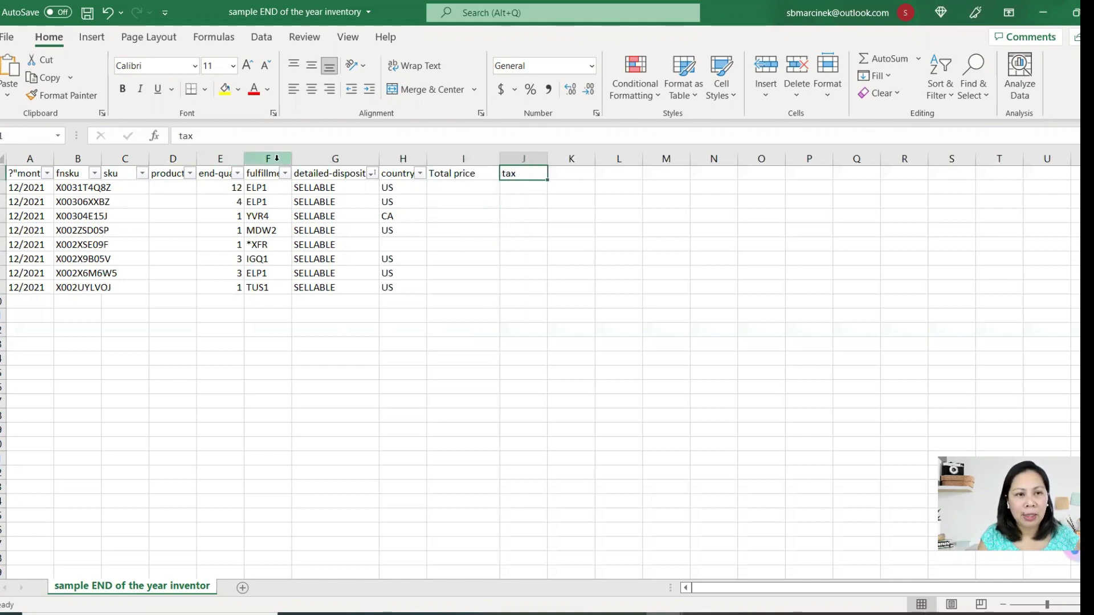
pyautogui.click(239, 136)
pyautogui.write('(1')
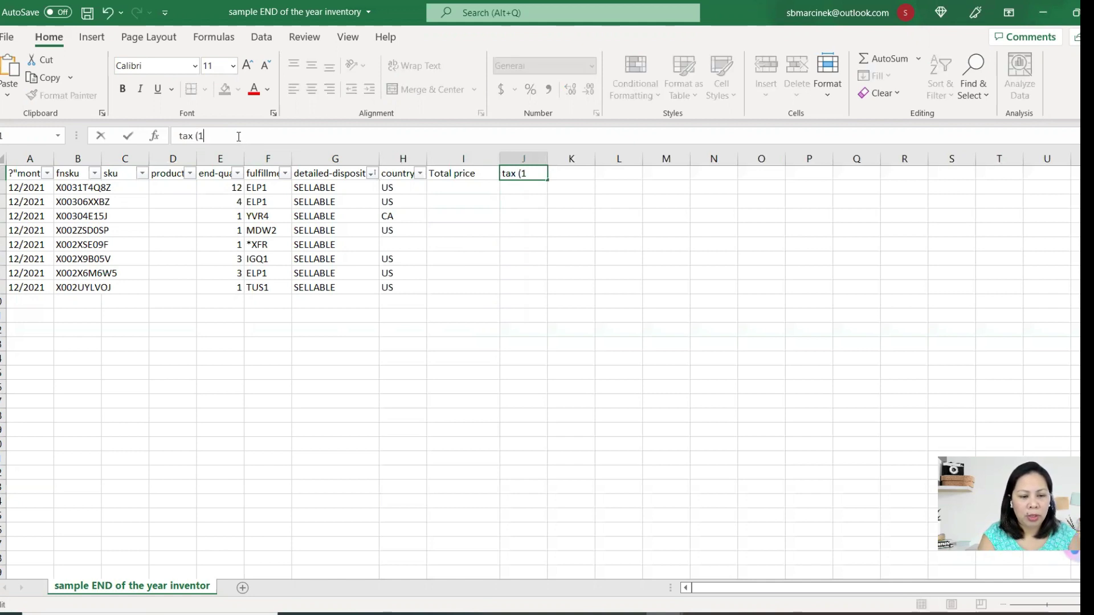
pyautogui.write('3%')
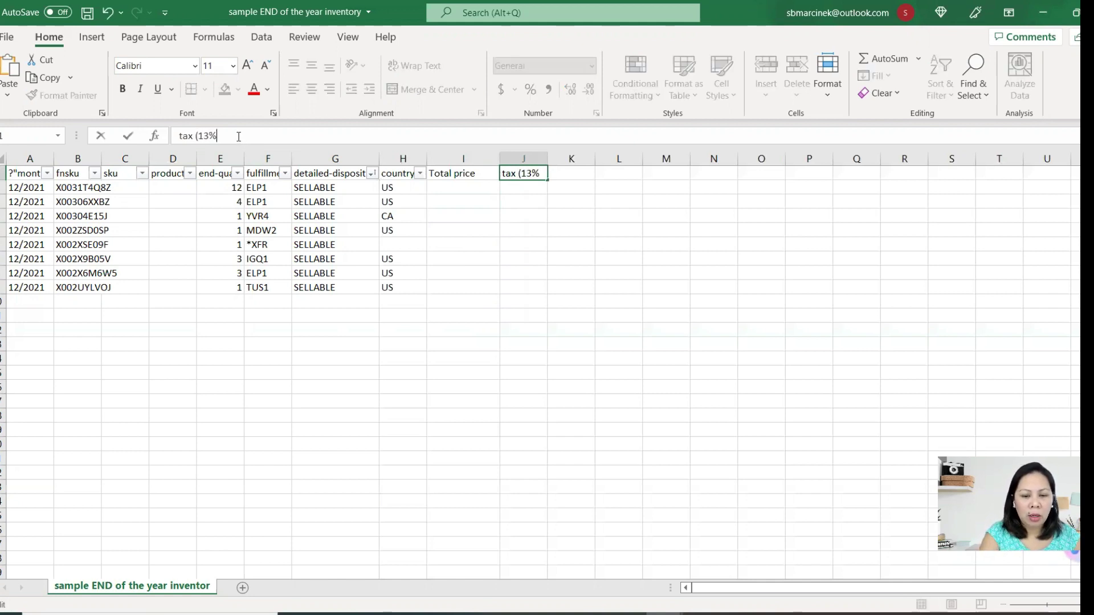
pyautogui.write(')')
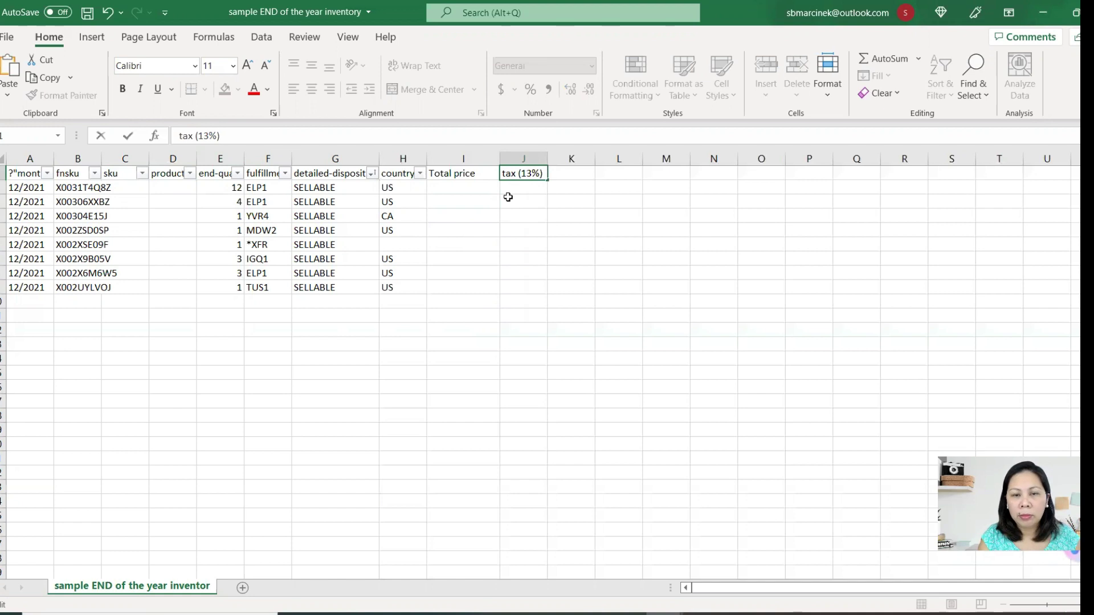
pyautogui.click(521, 196)
pyautogui.click(522, 198)
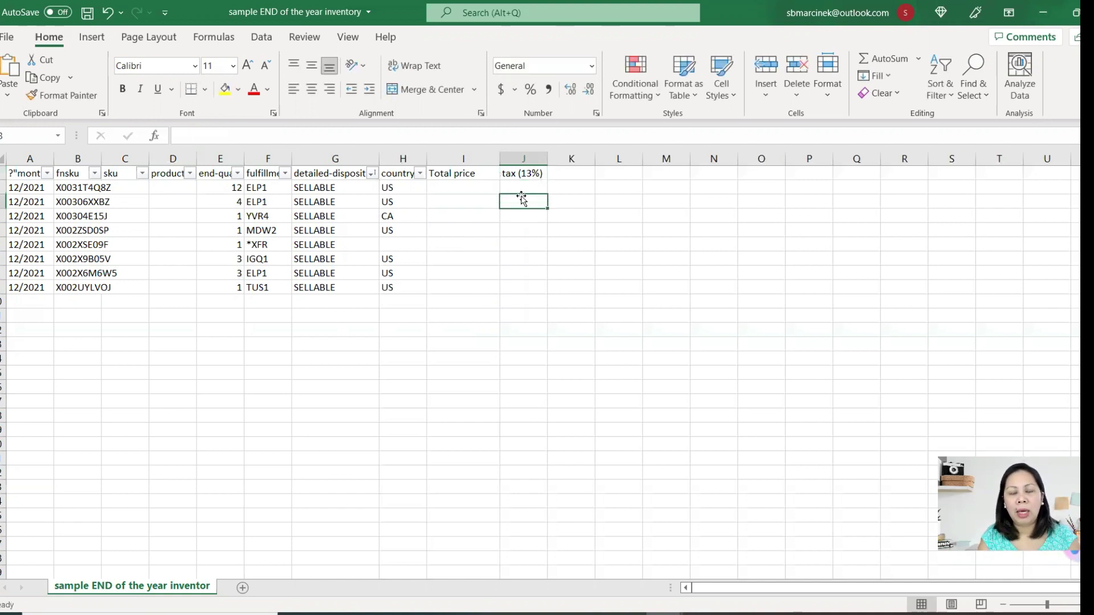
pyautogui.click(523, 187)
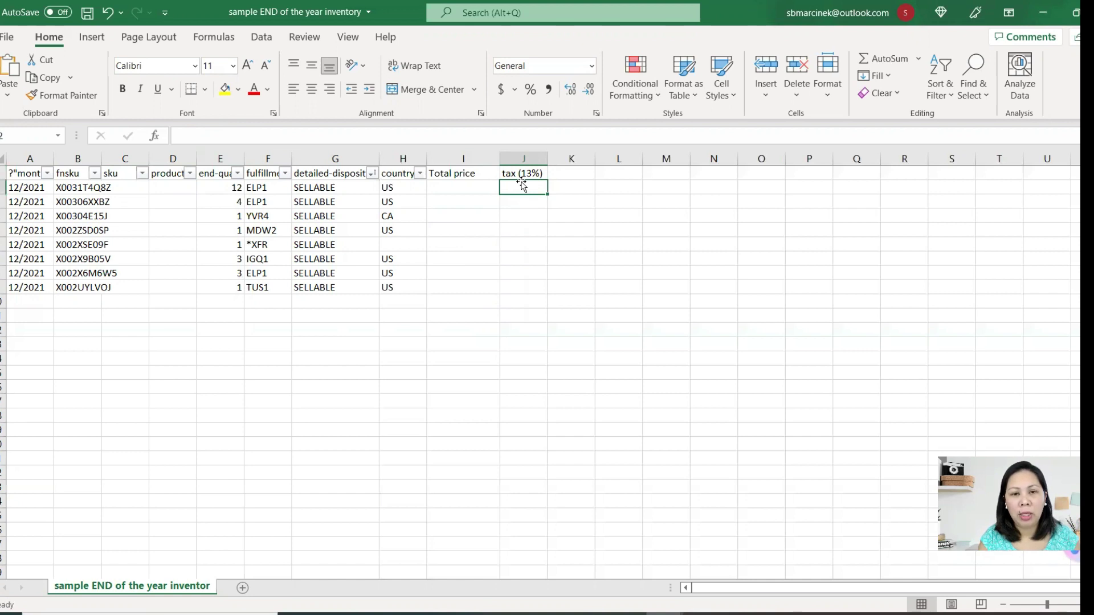
# - Calculate the first item's total price in I2 by multiplying its end quantity by 5, with the formula =E2*5
pyautogui.click(466, 190)
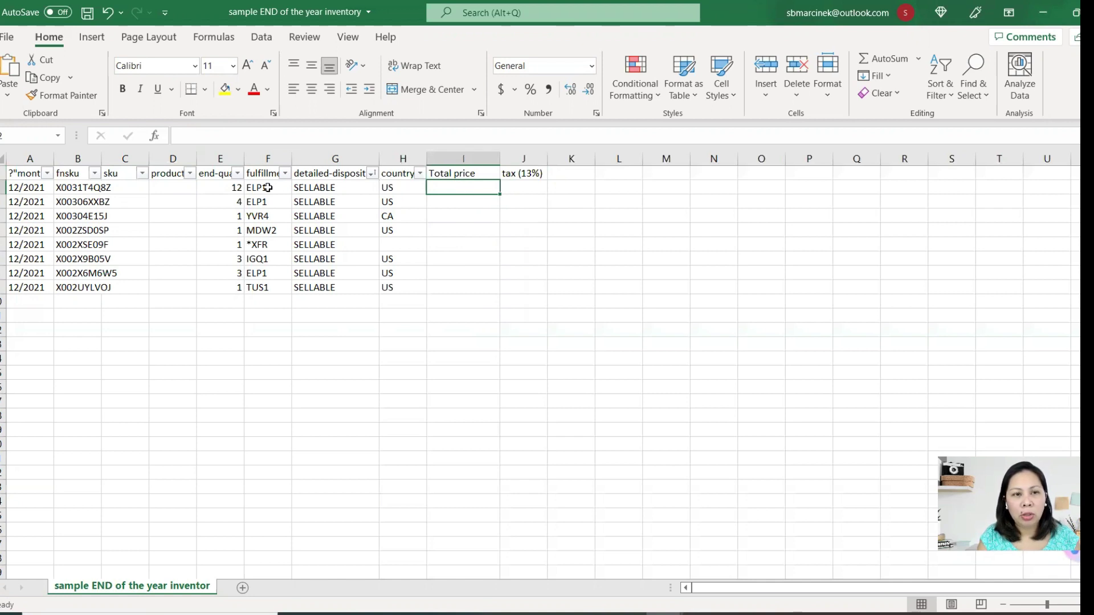
pyautogui.click(222, 187)
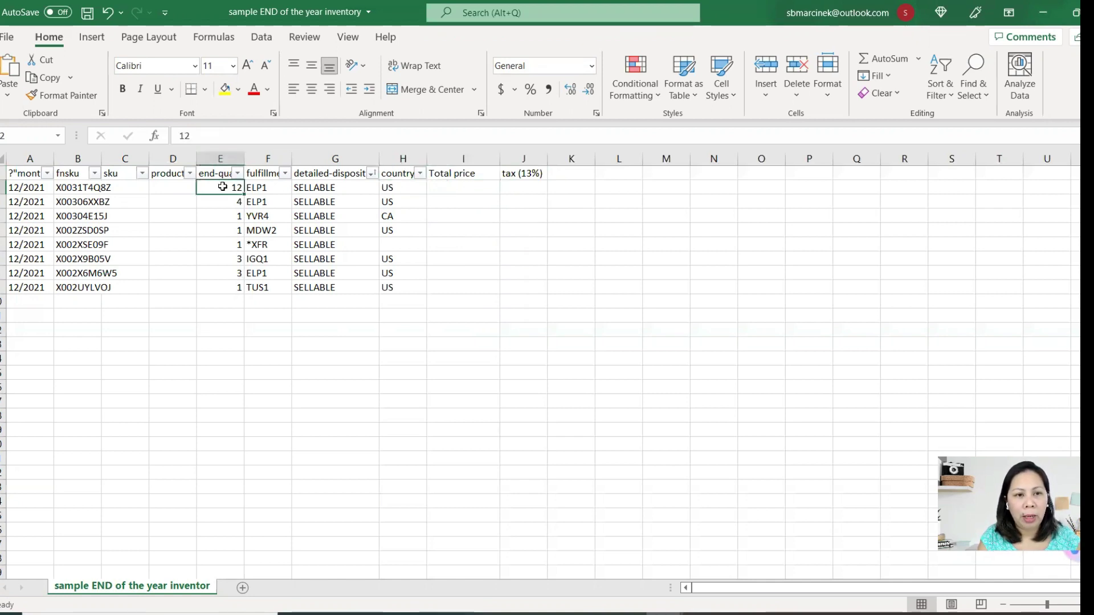
pyautogui.click(437, 186)
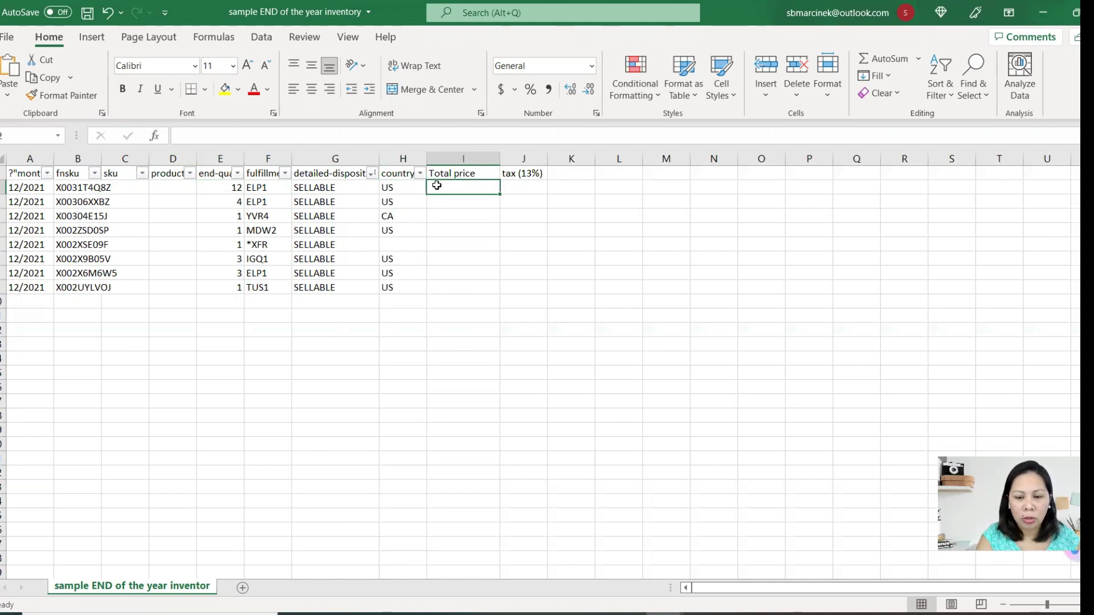
pyautogui.write('=')
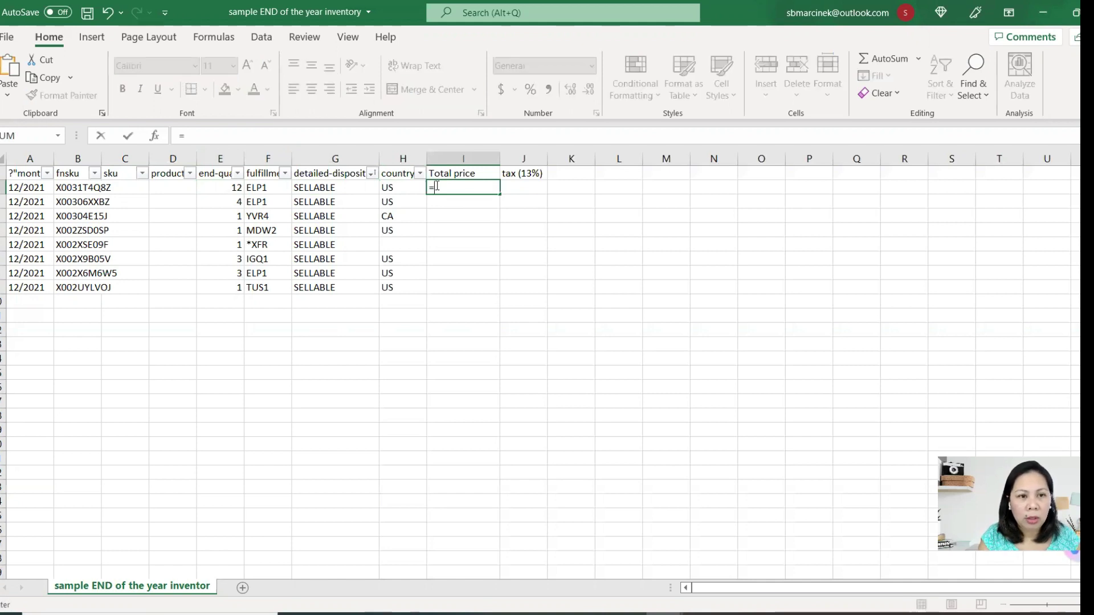
pyautogui.write('e')
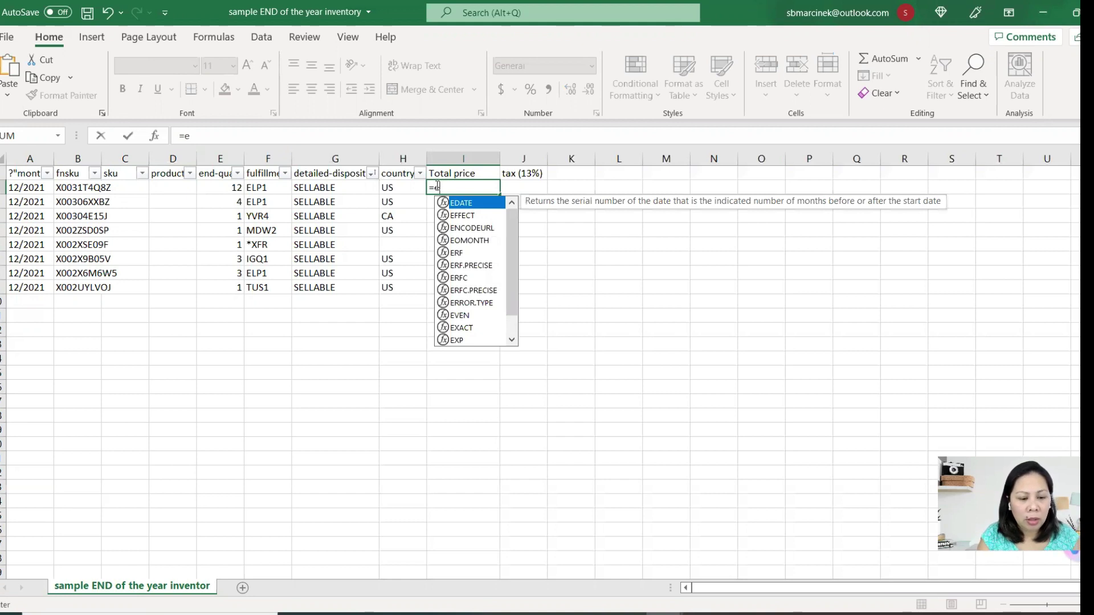
pyautogui.write('2*')
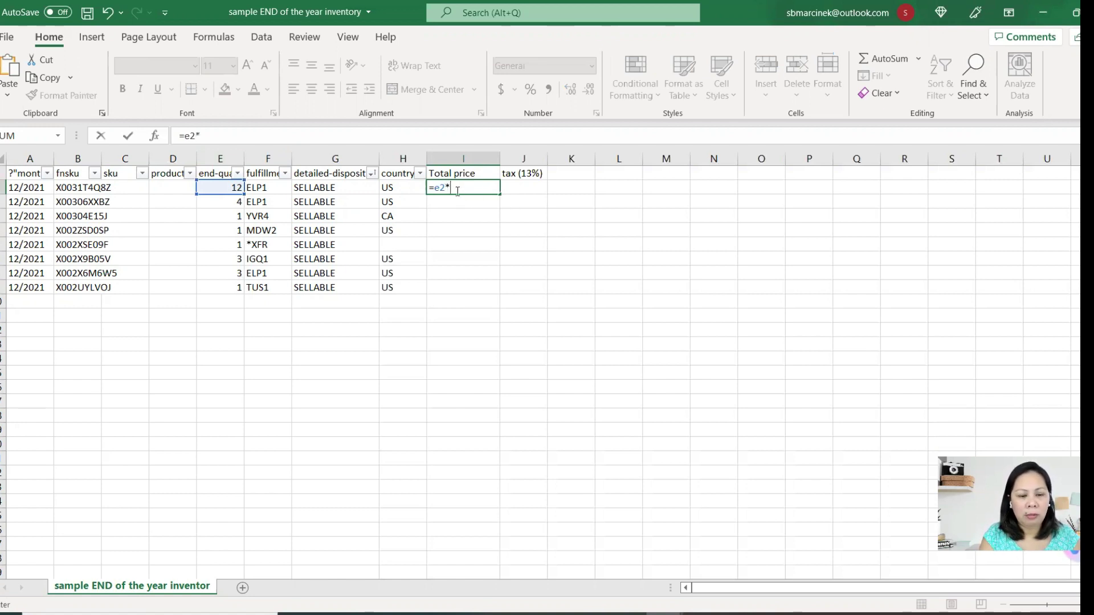
pyautogui.write('5')
pyautogui.press('Return')
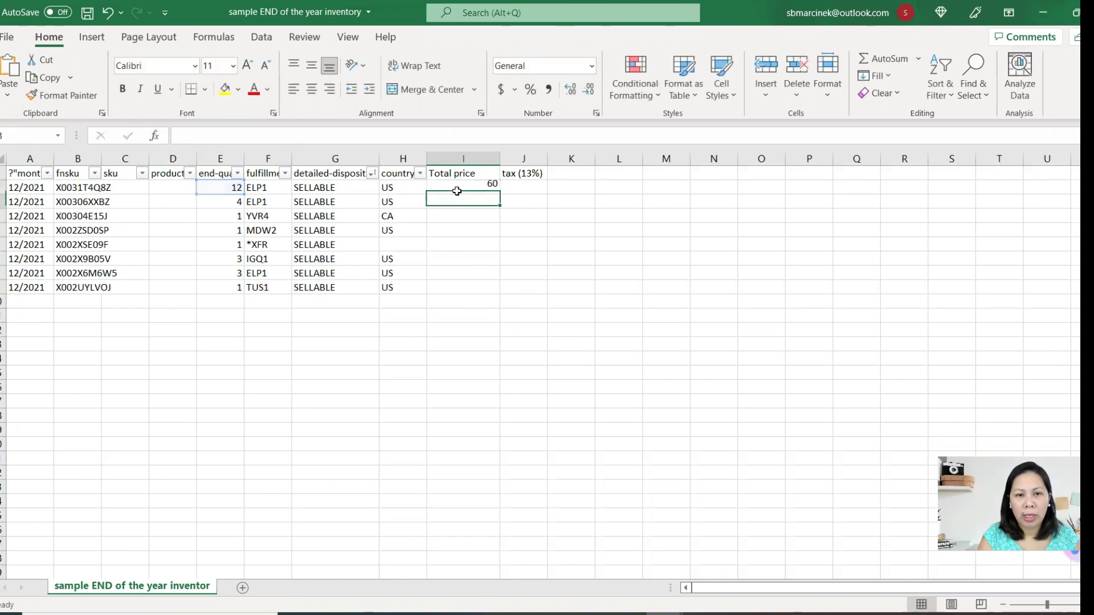
pyautogui.click(449, 189)
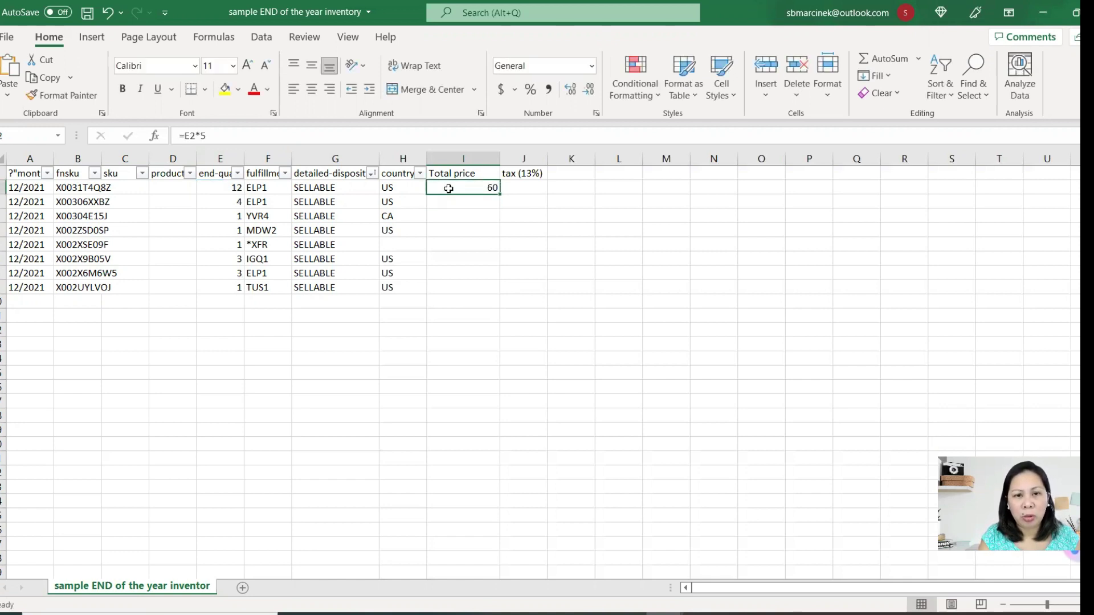
# - Calculate the first item's 13% tax in J2 with the formula =I2*.13
pyautogui.click(528, 189)
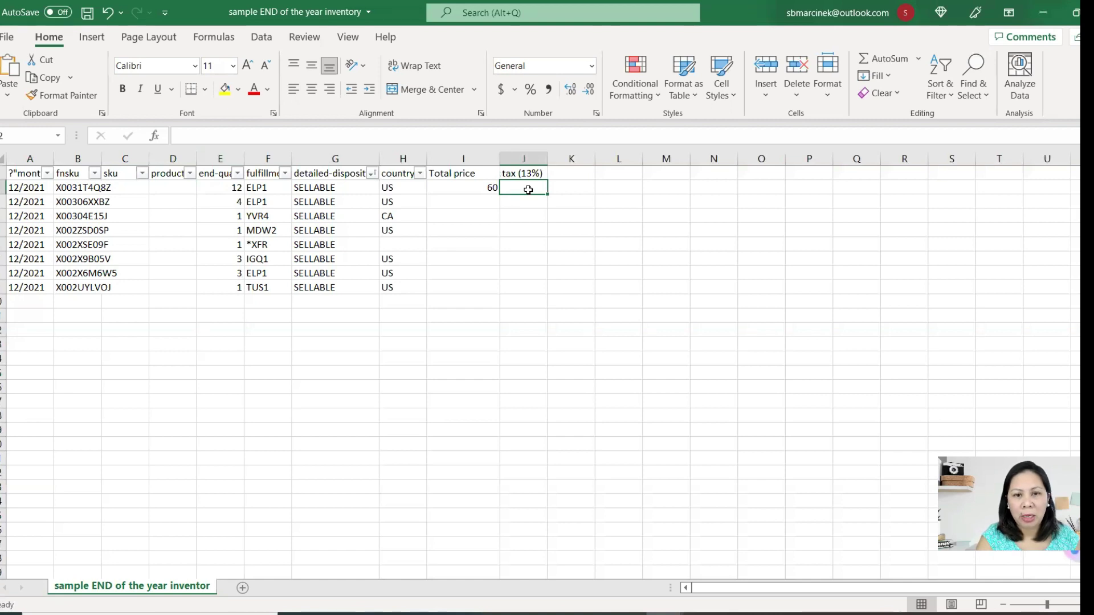
pyautogui.write('=')
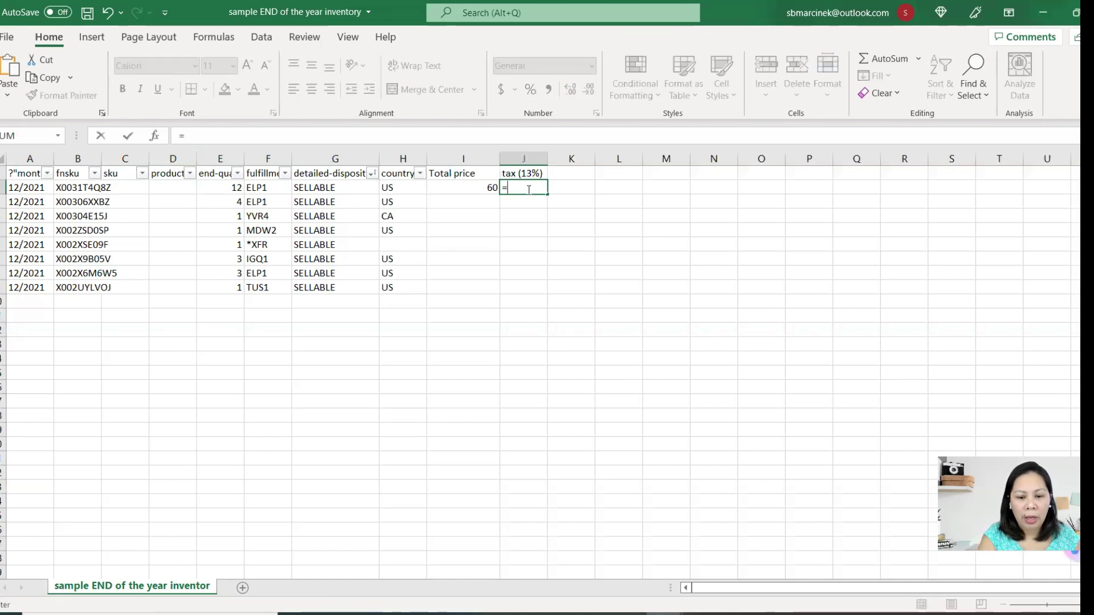
pyautogui.write('i')
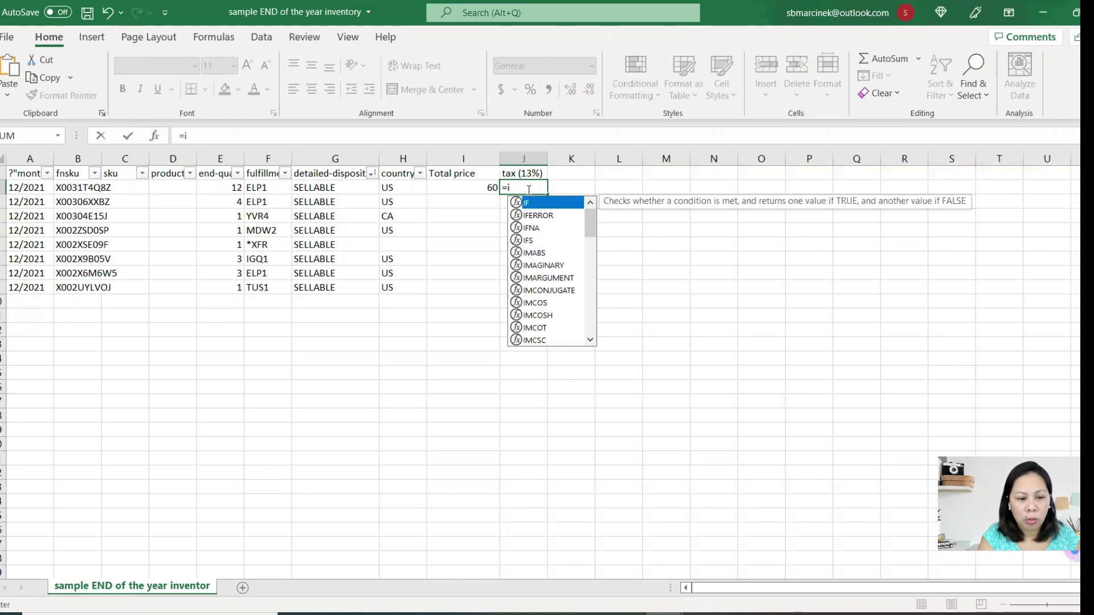
pyautogui.write('2')
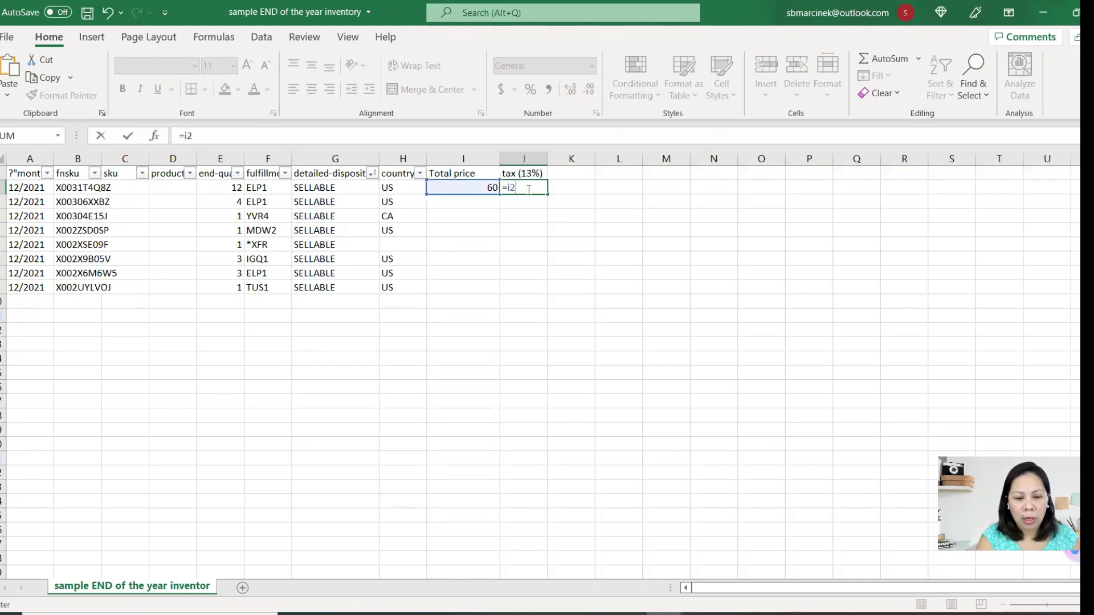
pyautogui.write('*.13')
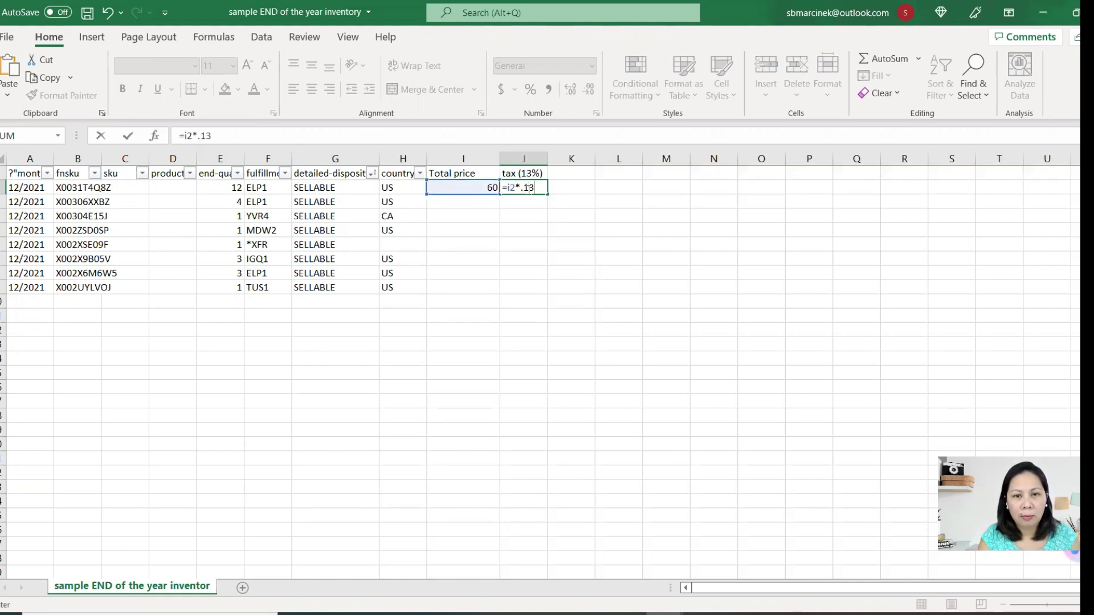
pyautogui.press('Return')
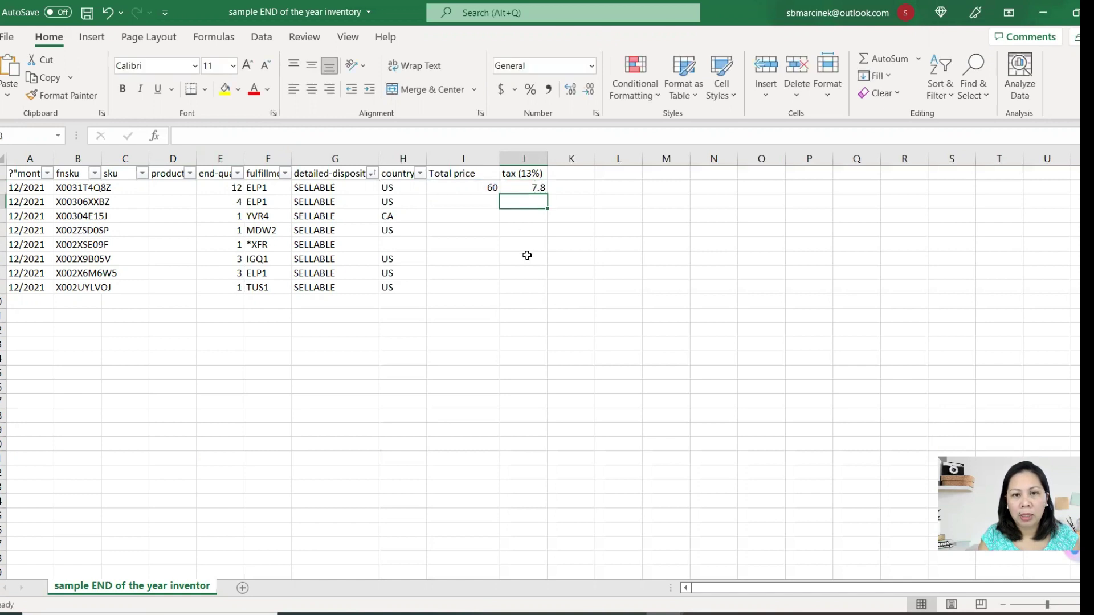
# - Copy the total price and tax formulas from row 2 down to the remaining inventory rows, through row 9
pyautogui.moveTo(486, 188); pyautogui.dragTo(532, 286)
pyautogui.hotkey('ctrl', 'c')
pyautogui.hotkey('ctrl', 'v')
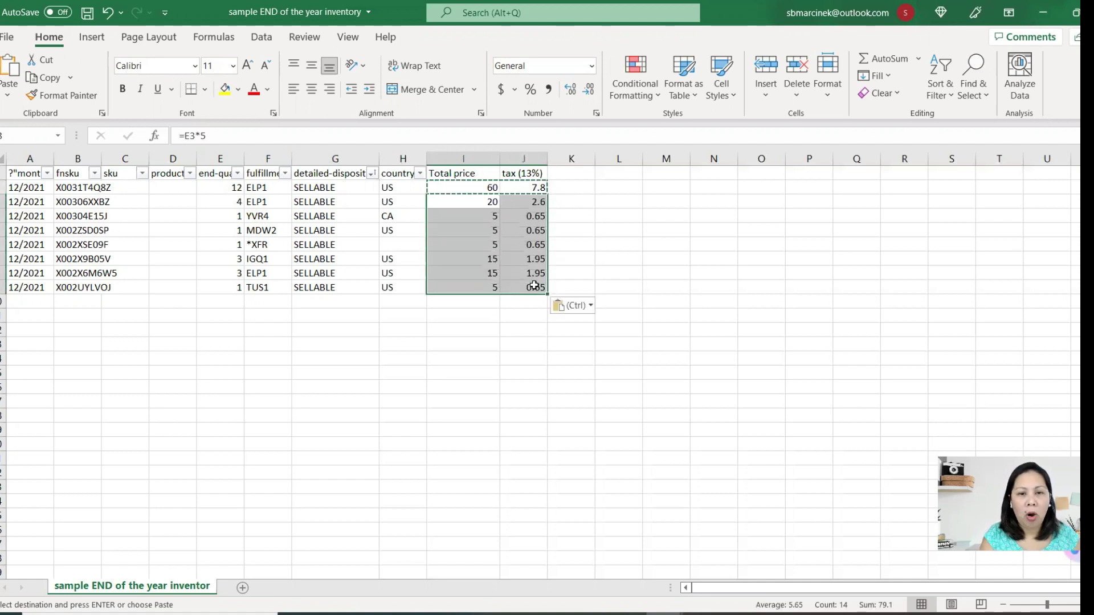
pyautogui.click(448, 328)
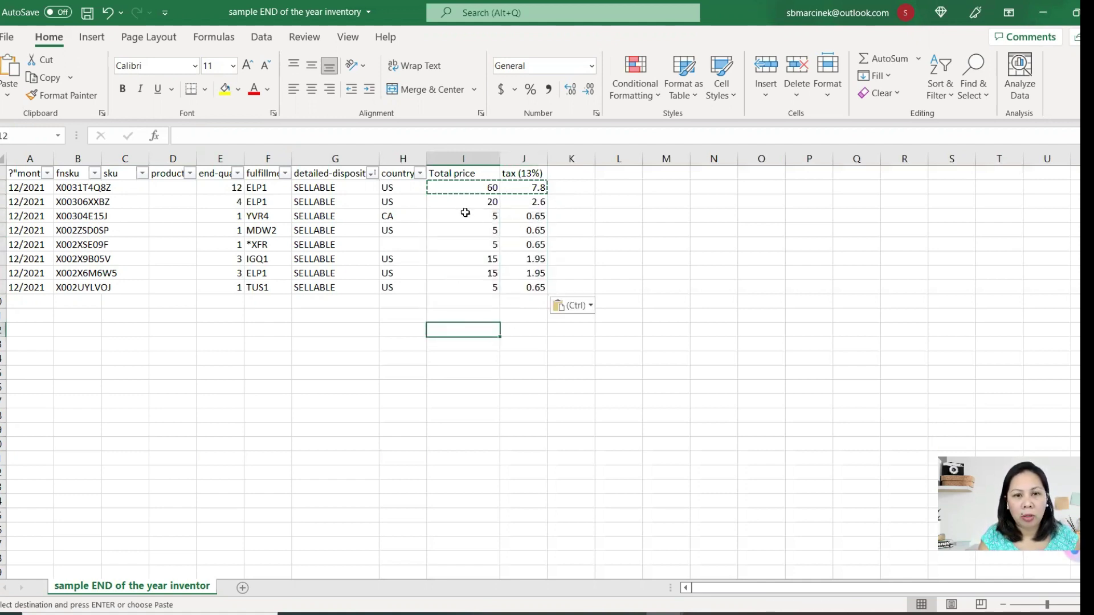
# - Change the second item's total price formula in I3 to =E3*4
pyautogui.press('Up')
pyautogui.press('Up')
pyautogui.press('Up')
pyautogui.press('Up')
pyautogui.press('Up')
pyautogui.press('Up')
pyautogui.press('Up')
pyautogui.press('Up')
pyautogui.press('Up')
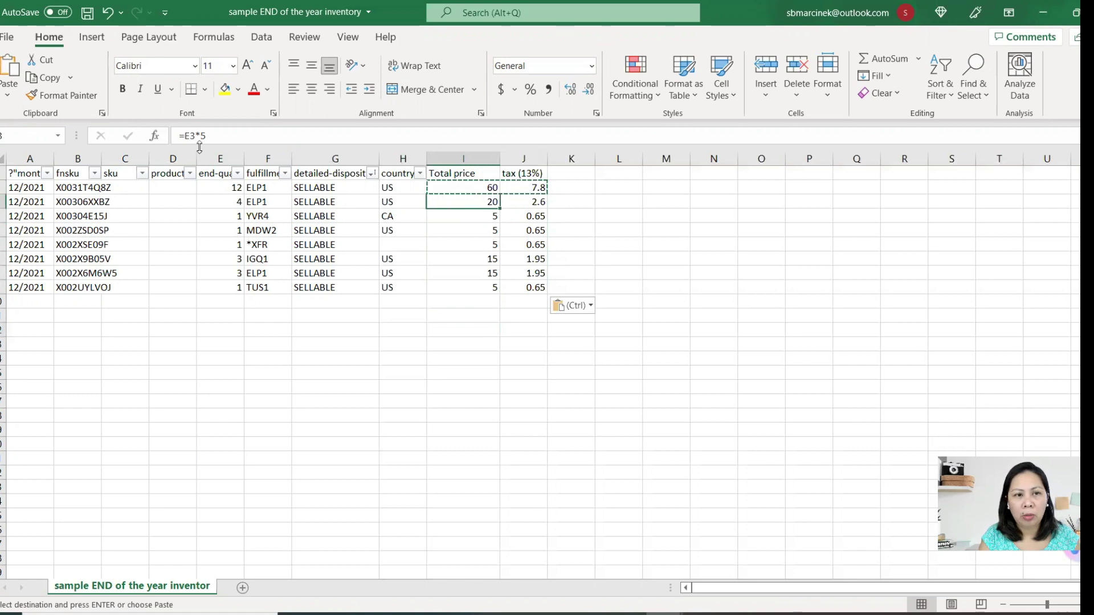
pyautogui.click(210, 137)
pyautogui.press('BackSpace')
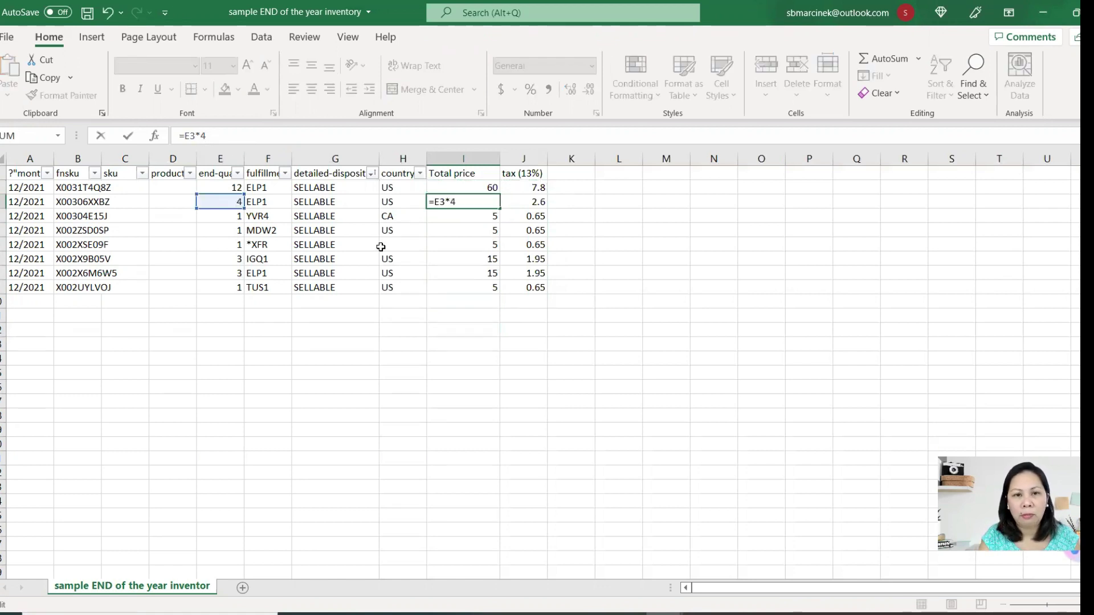
pyautogui.click(432, 218)
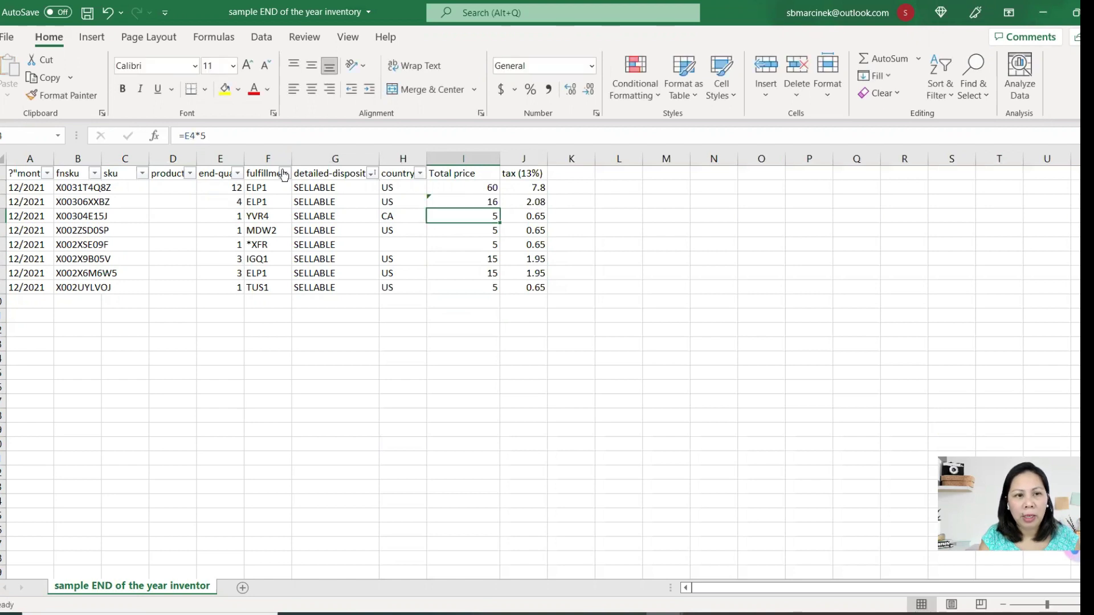
# - Change the third item's total price formula in I4 to =E4*5.5
pyautogui.click(210, 136)
pyautogui.write('.50')
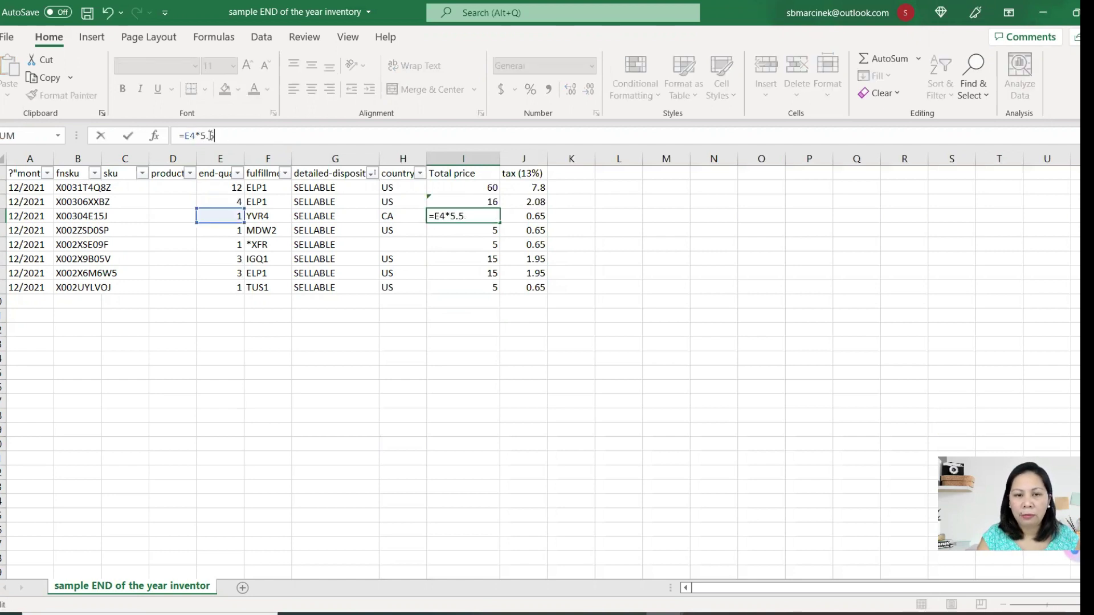
pyautogui.click(468, 255)
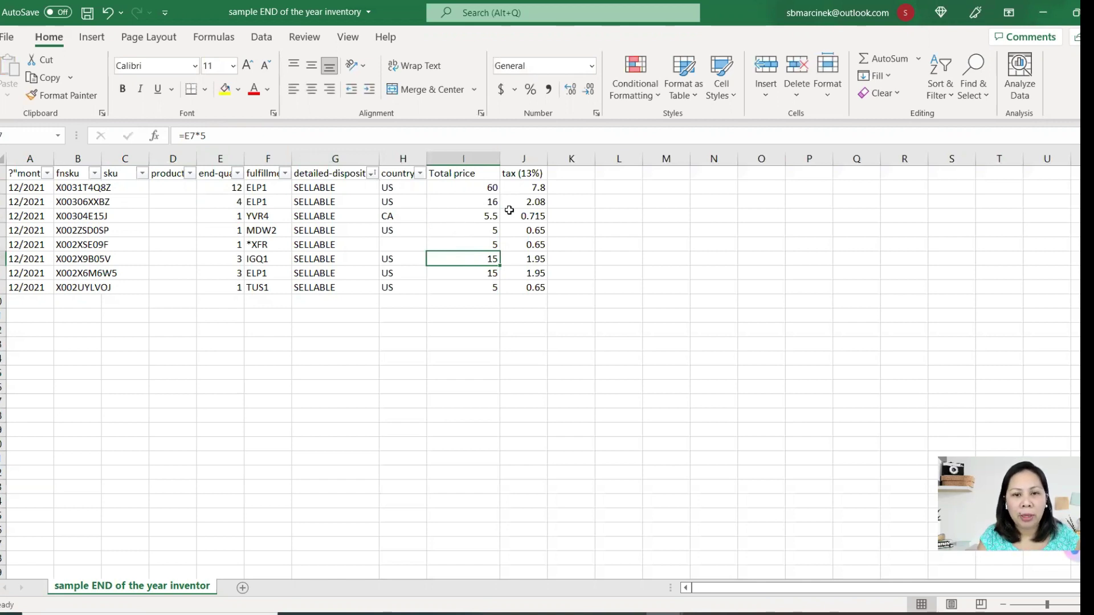
# - Sum the Total price values I2:I9 into I10 with AutoSum and check the tax values in J2:J9
pyautogui.moveTo(470, 185); pyautogui.dragTo(473, 287)
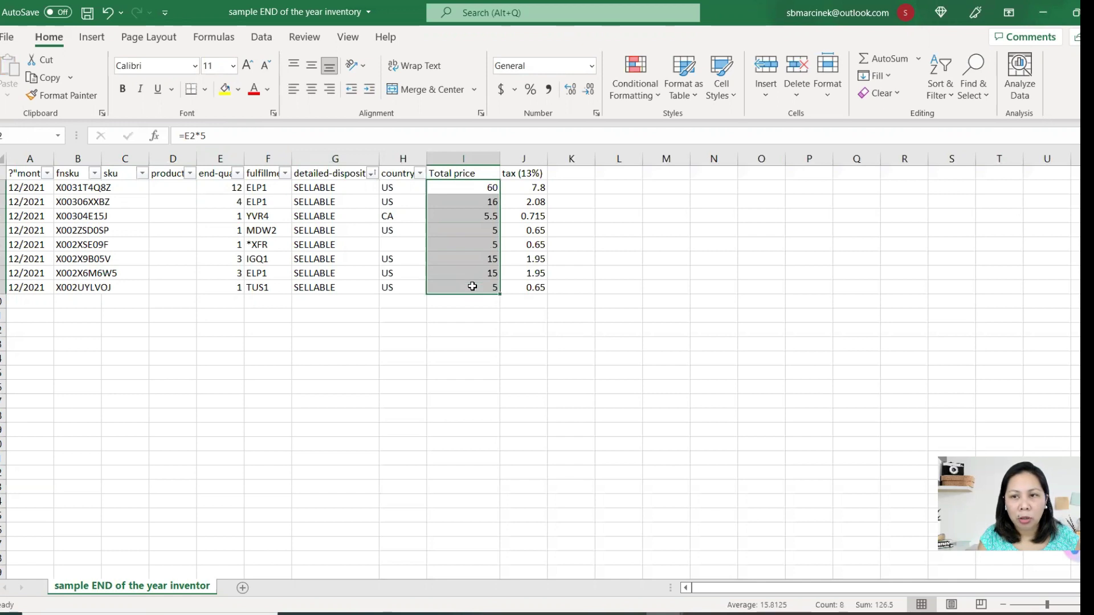
pyautogui.click(952, 95)
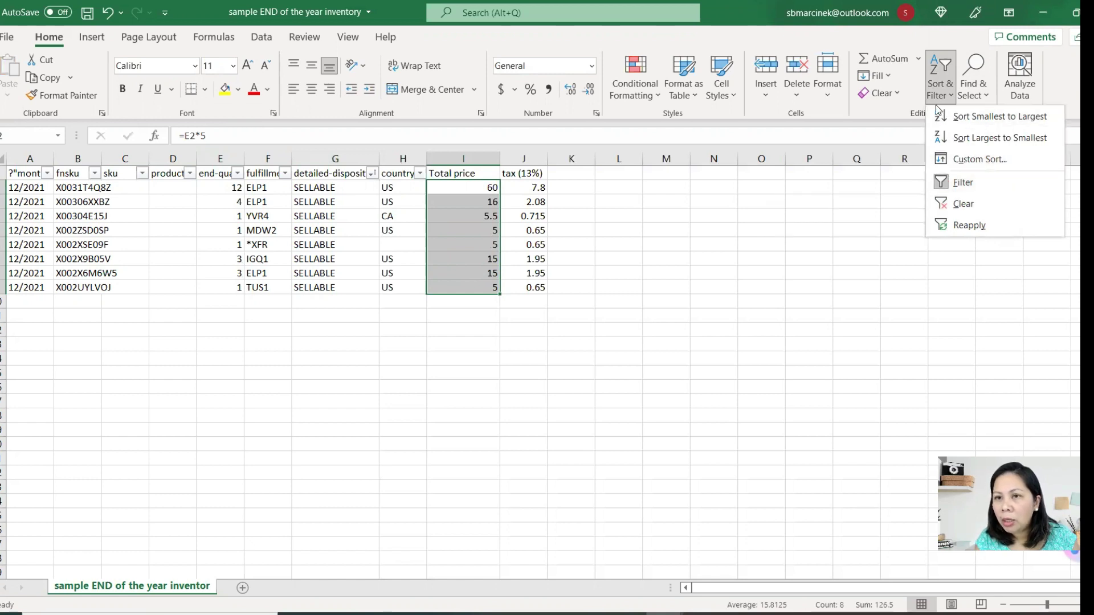
pyautogui.click(891, 59)
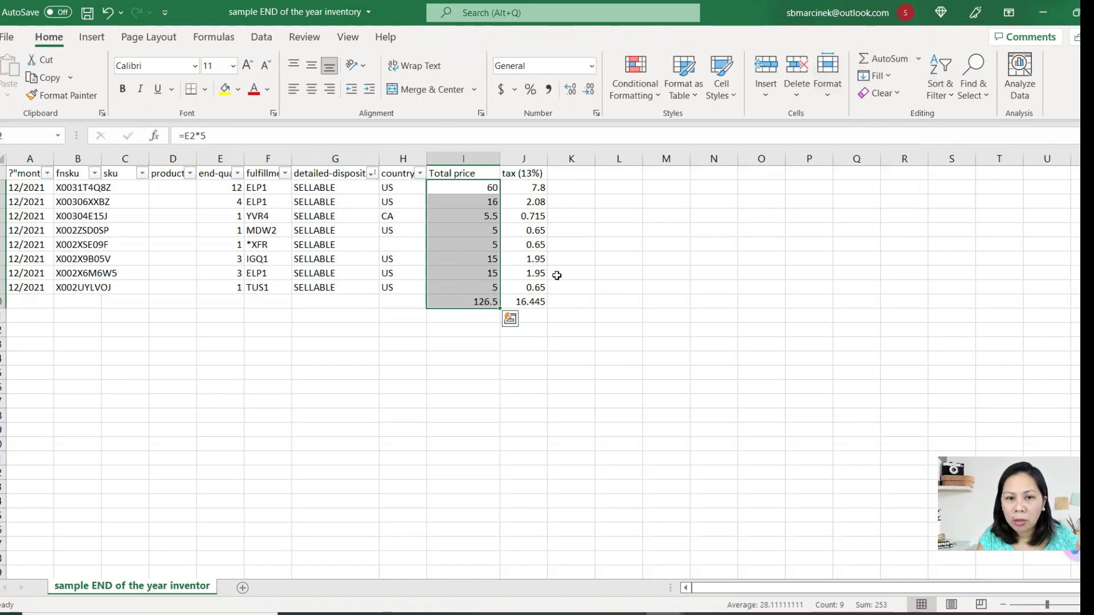
pyautogui.moveTo(523, 187); pyautogui.dragTo(525, 283)
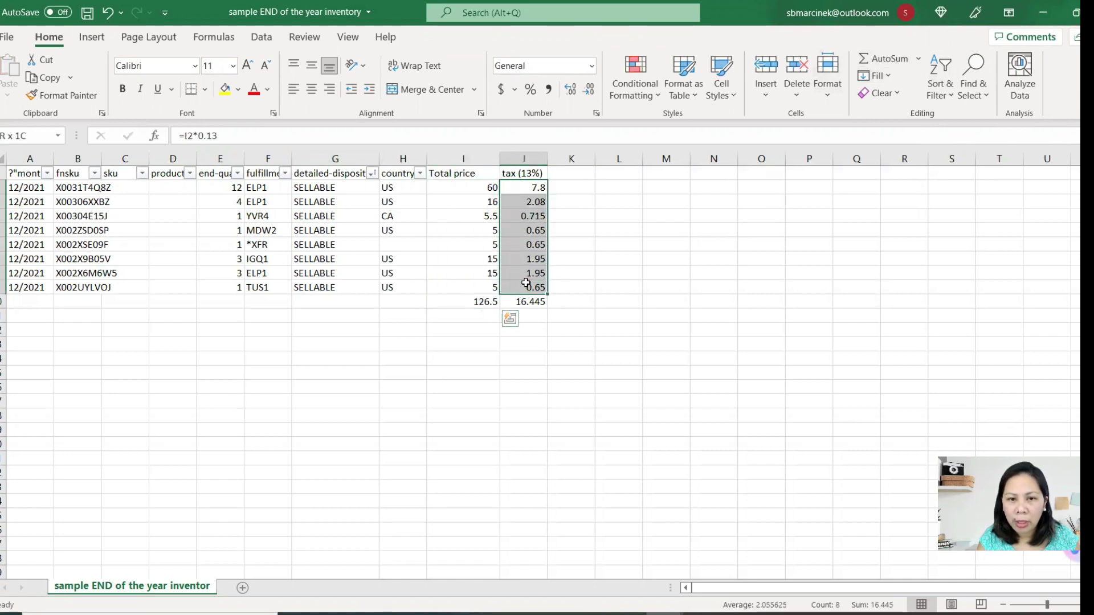
# - Label the sum row by entering "total" in G10
pyautogui.click(356, 303)
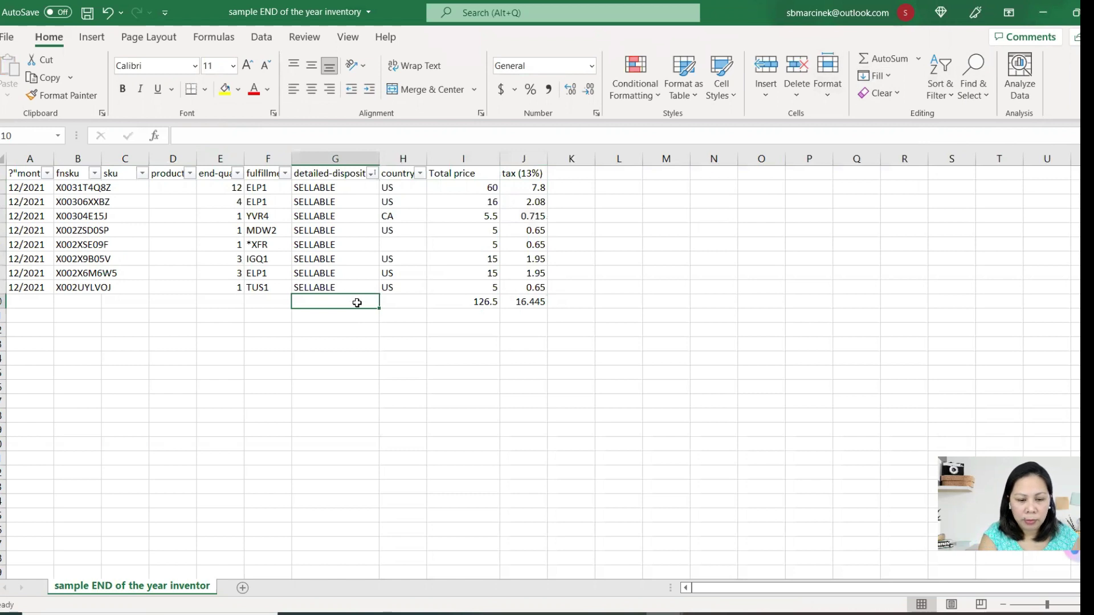
pyautogui.write('total')
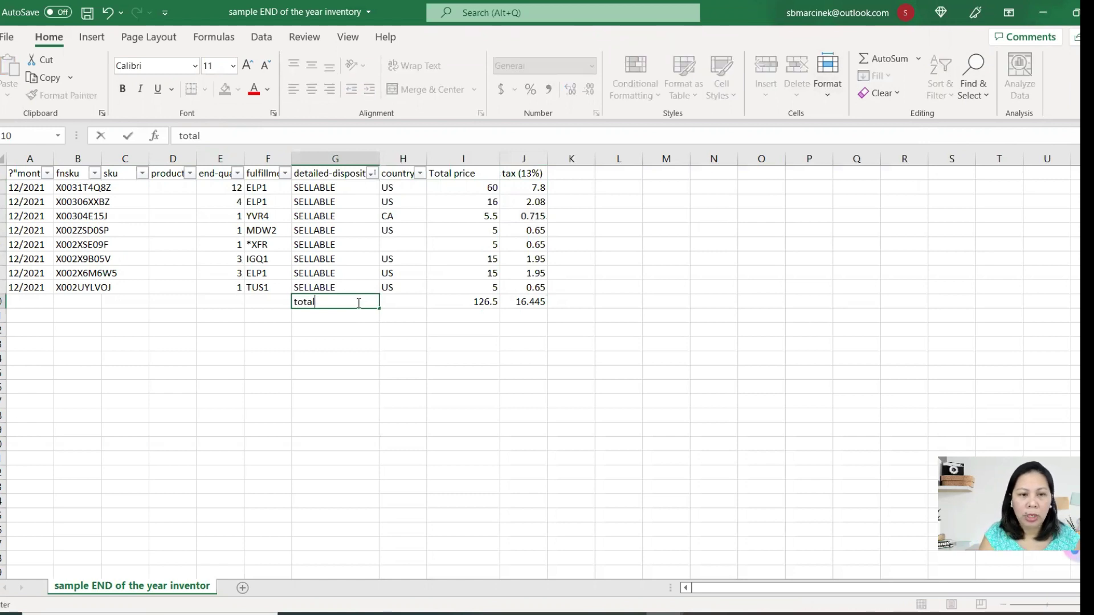
pyautogui.click(388, 315)
# - Make the total price sum in I10 and the tax total in J10 bold
pyautogui.click(452, 301)
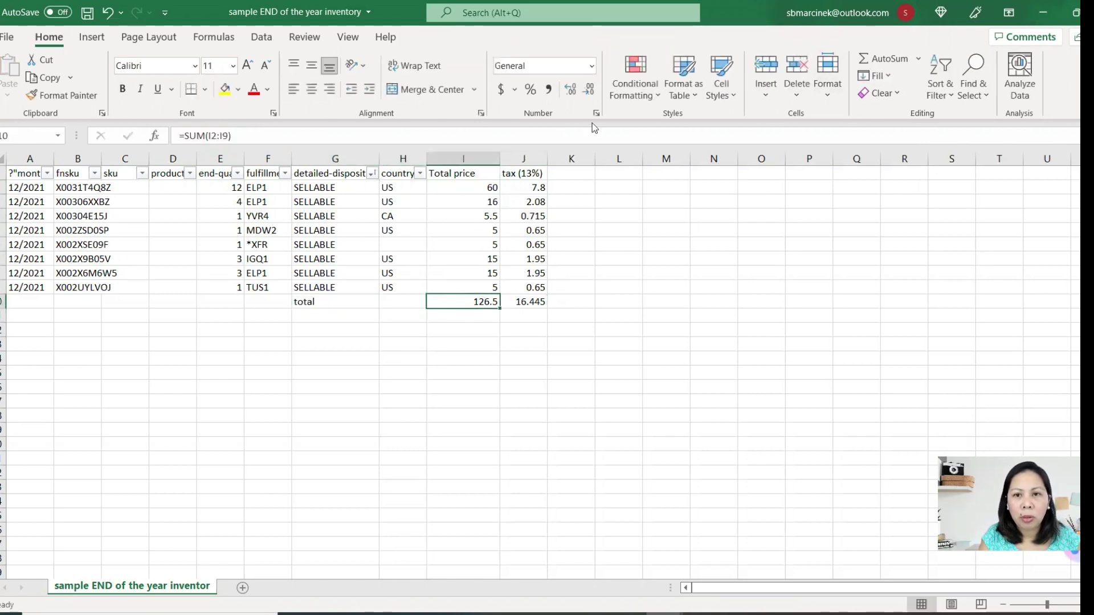
pyautogui.click(121, 88)
pyautogui.click(542, 302)
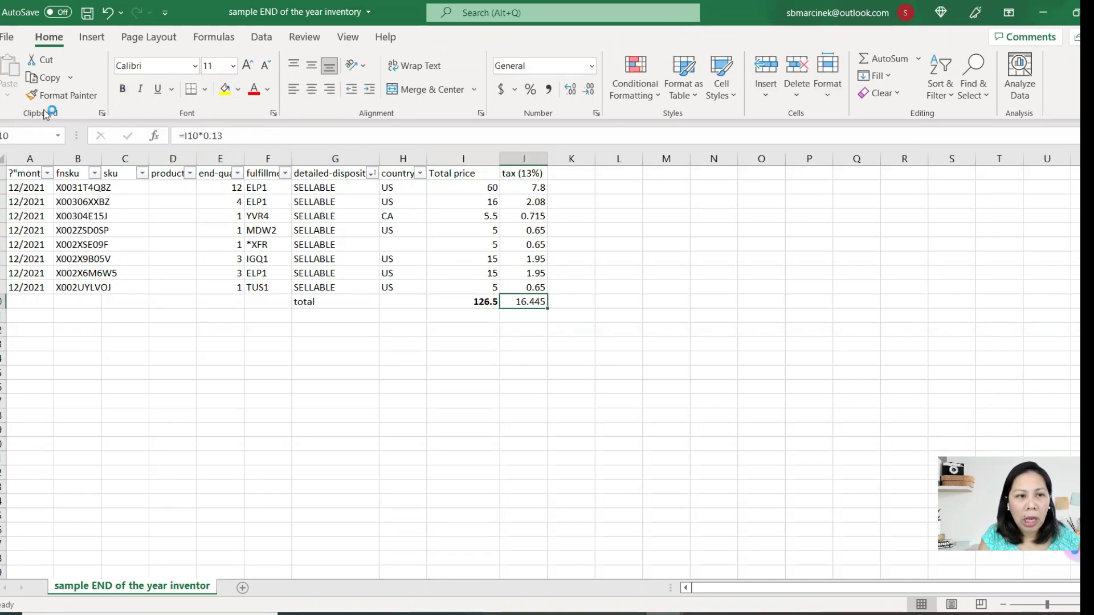
pyautogui.click(123, 90)
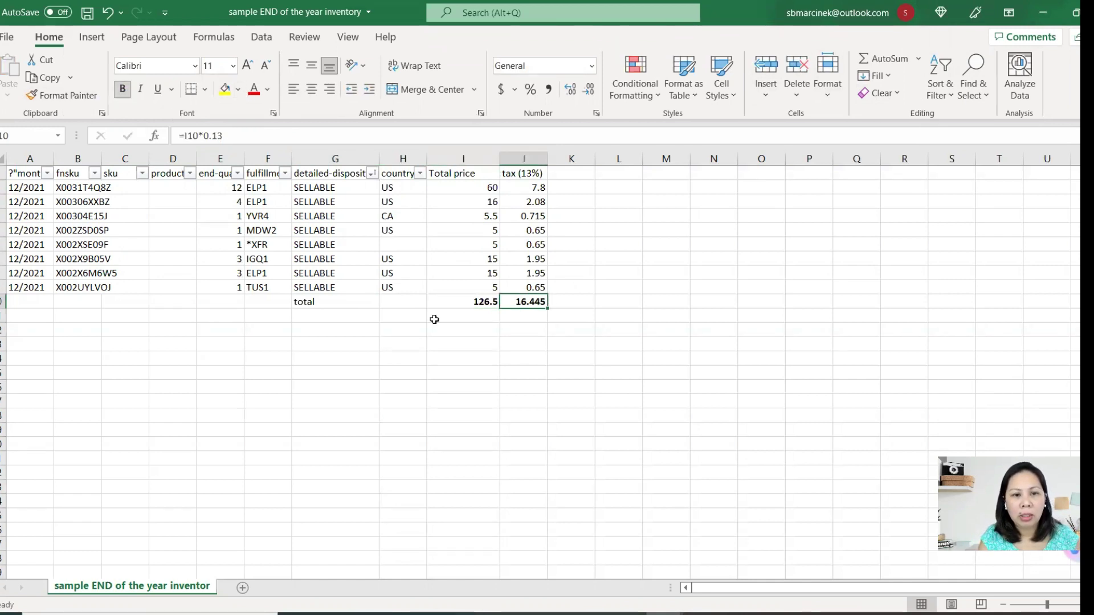
# - Review the total price and tax totals in I10 and J10
pyautogui.click(474, 305)
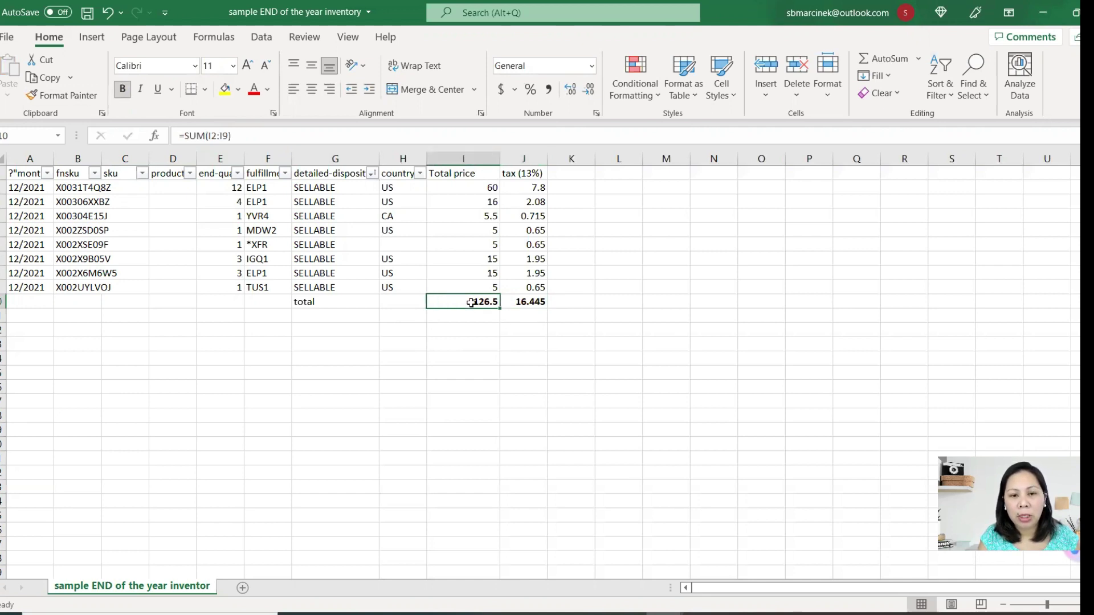
pyautogui.click(530, 303)
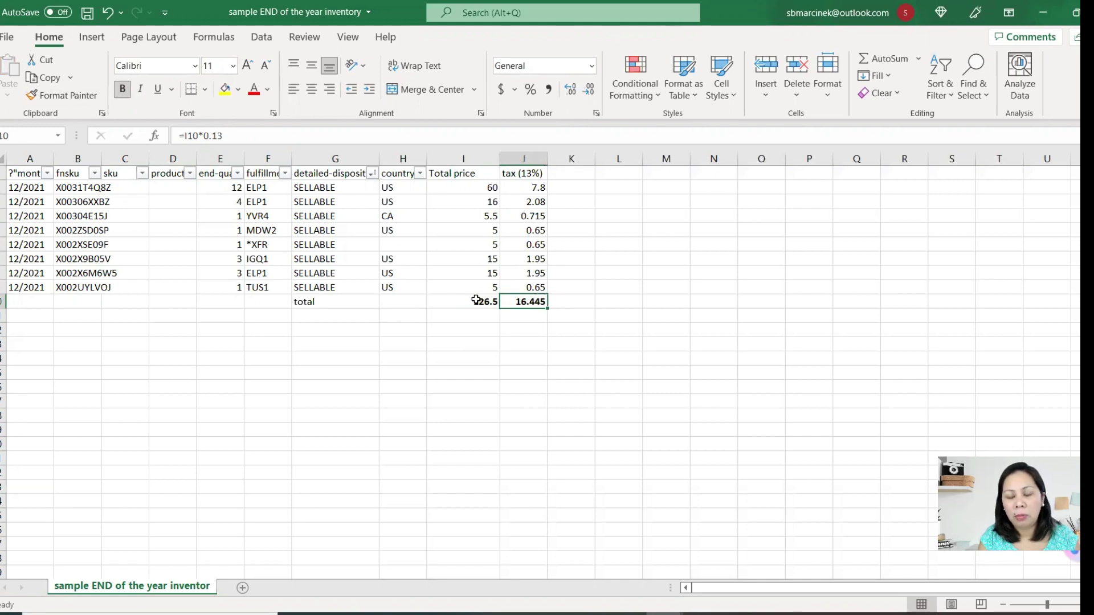
pyautogui.moveTo(483, 302); pyautogui.dragTo(527, 300)
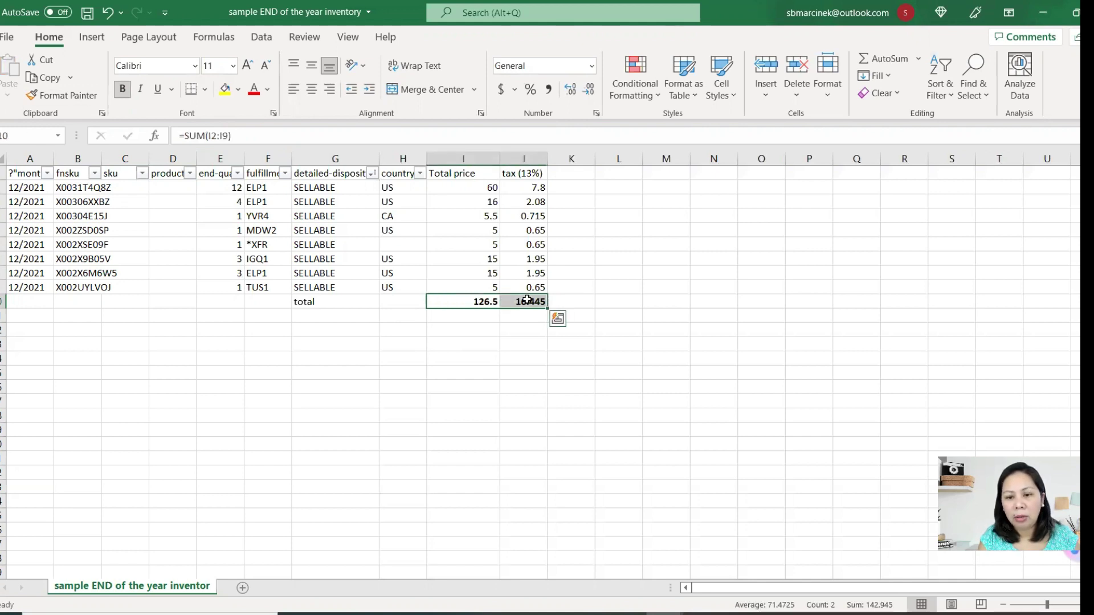
pyautogui.click(569, 302)
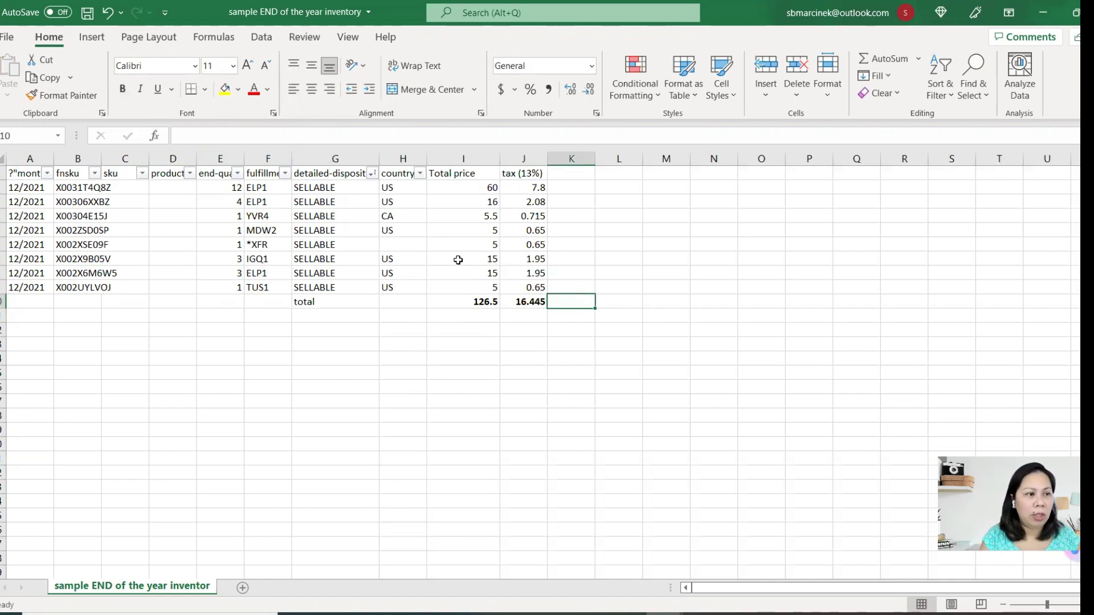
pyautogui.press('Left')
pyautogui.press('Down')
pyautogui.press('Down')
pyautogui.press('Down')
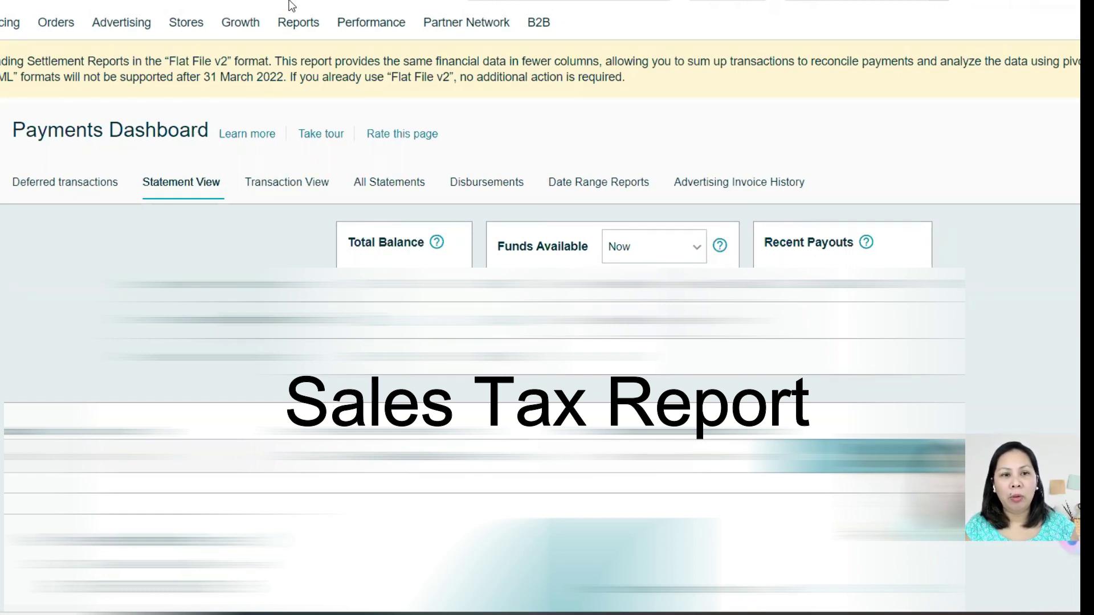
# - Switch to Amazon Seller Central, open the Tax Document Library and filter the sales tax reports by Month
pyautogui.moveTo(297, 31)
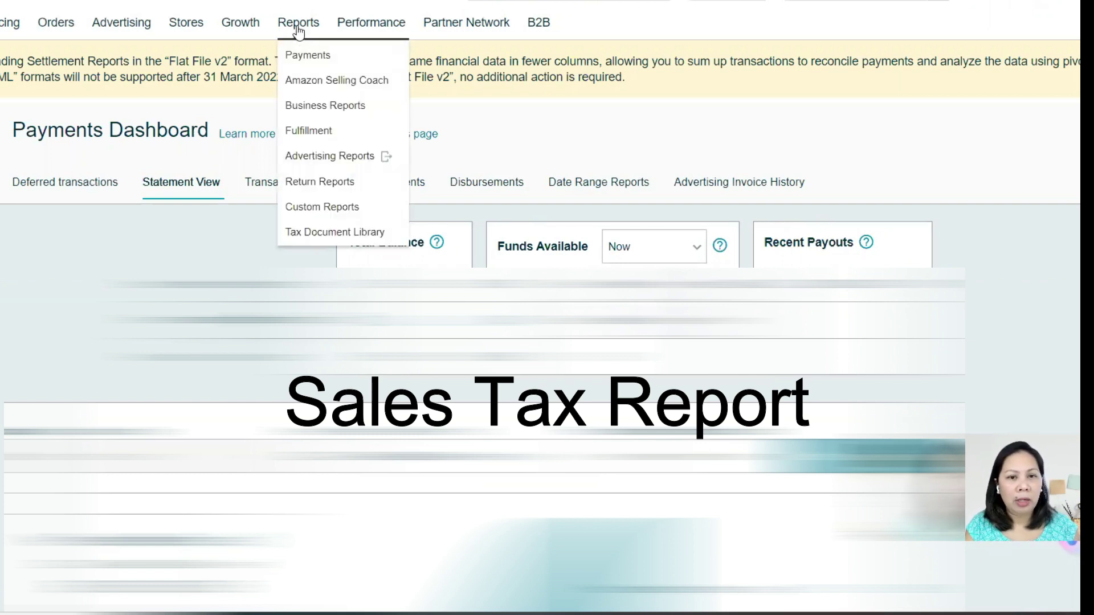
pyautogui.click(326, 231)
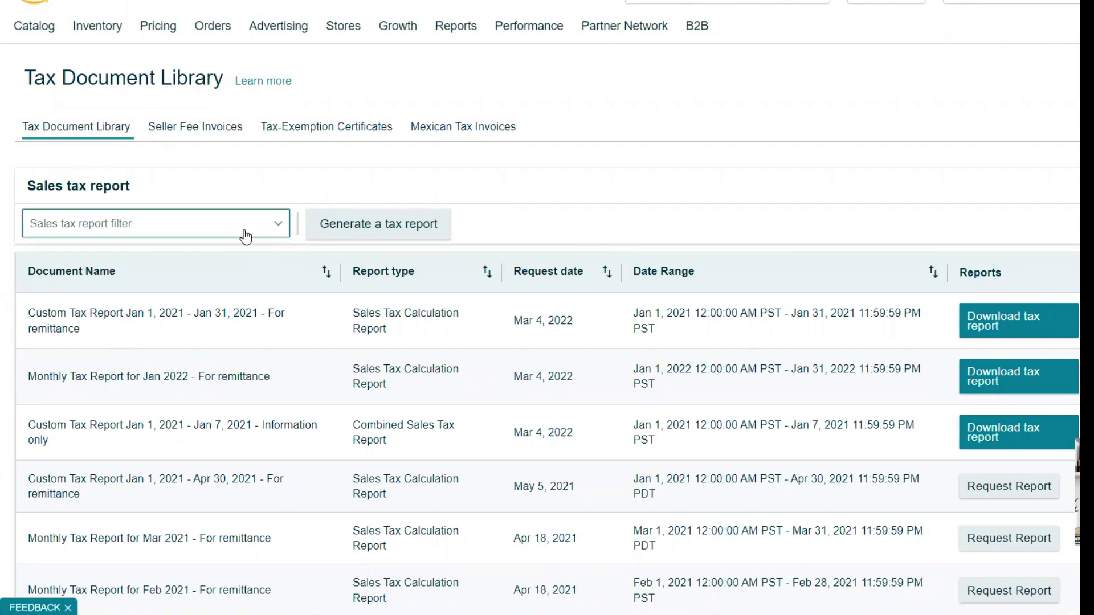
pyautogui.click(246, 236)
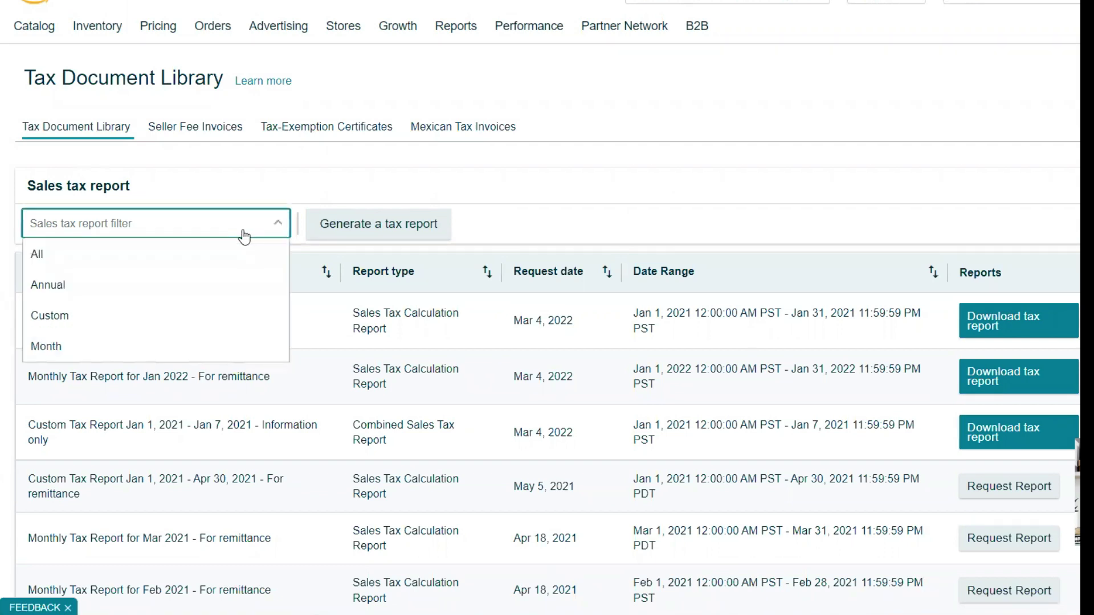
pyautogui.click(185, 347)
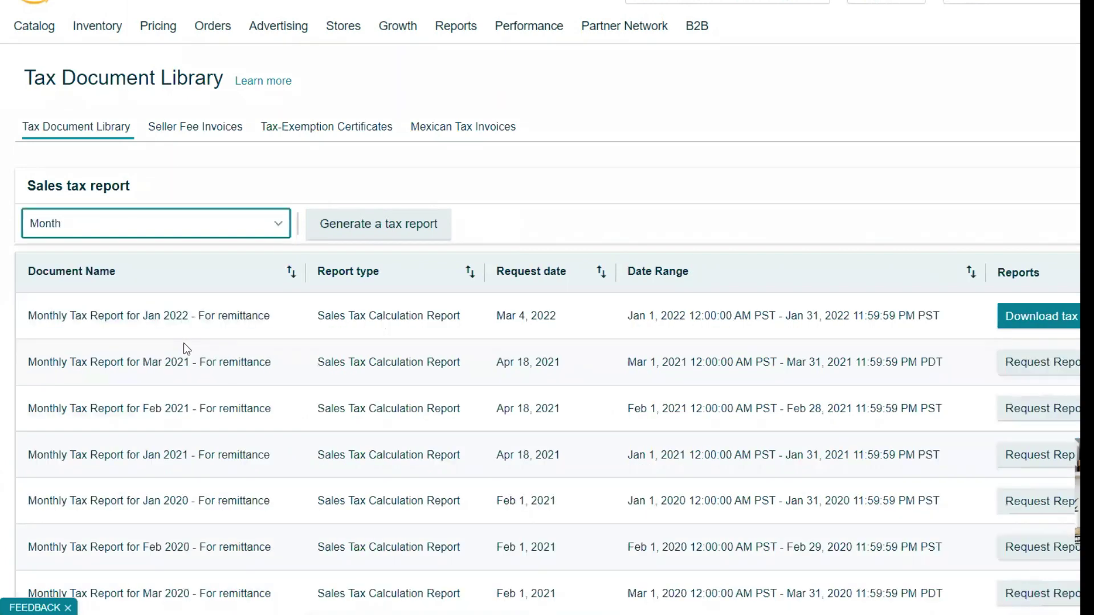
# - Set up a new Sales Tax Calculation Report with a Month reporting range and examine which months can be chosen
pyautogui.click(379, 225)
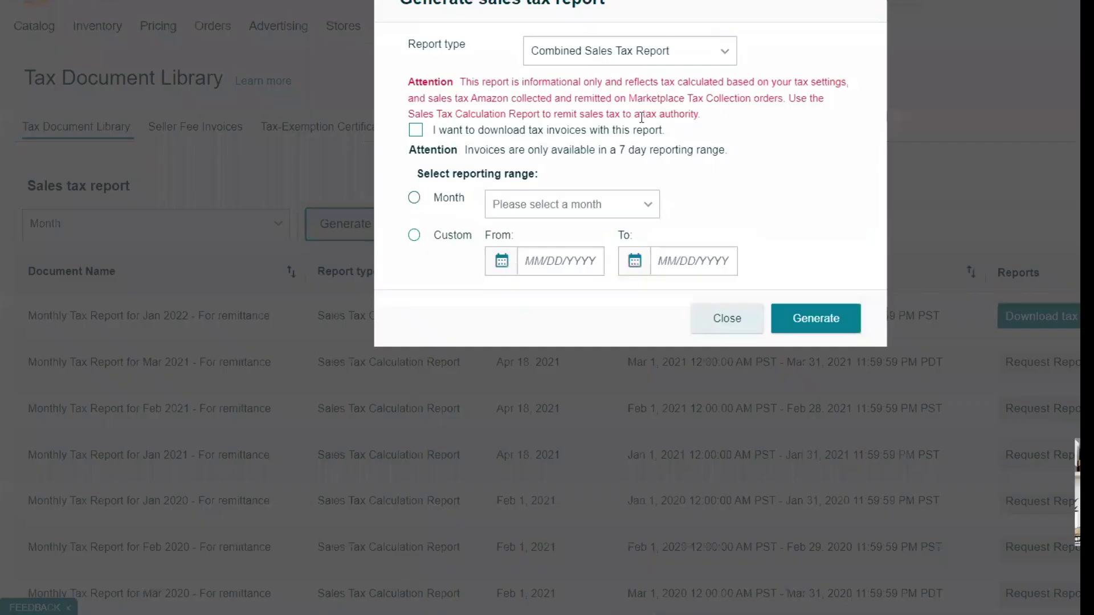
pyautogui.click(604, 53)
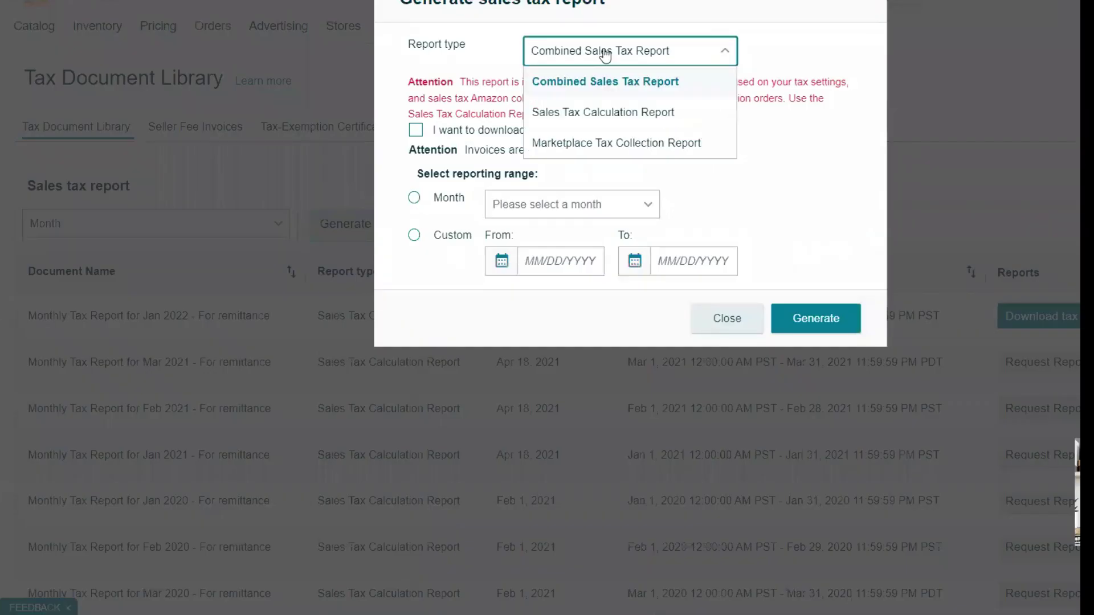
pyautogui.click(605, 113)
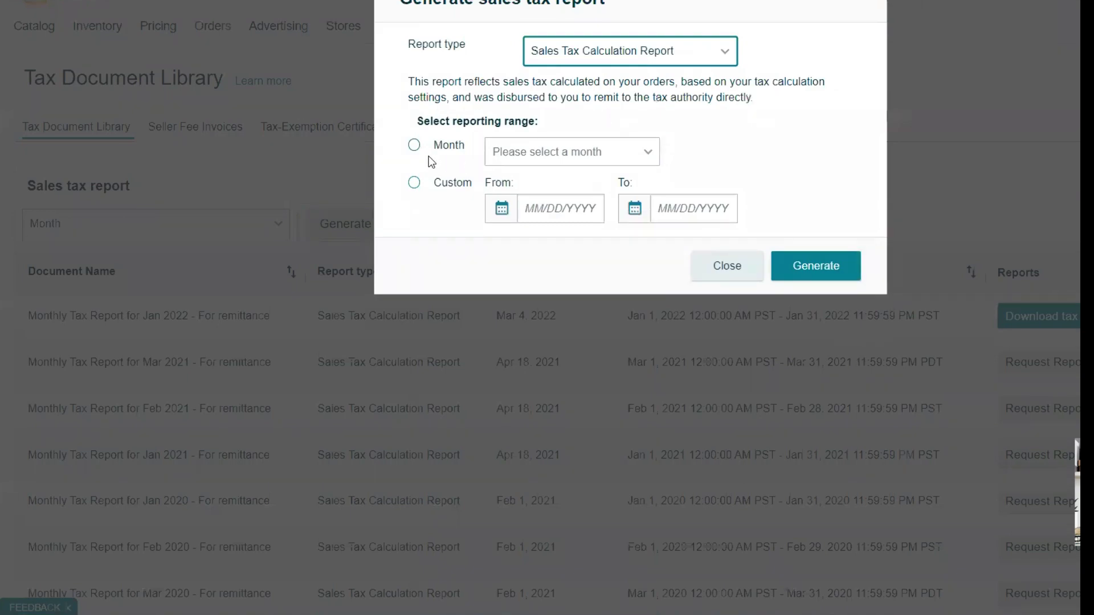
pyautogui.click(414, 146)
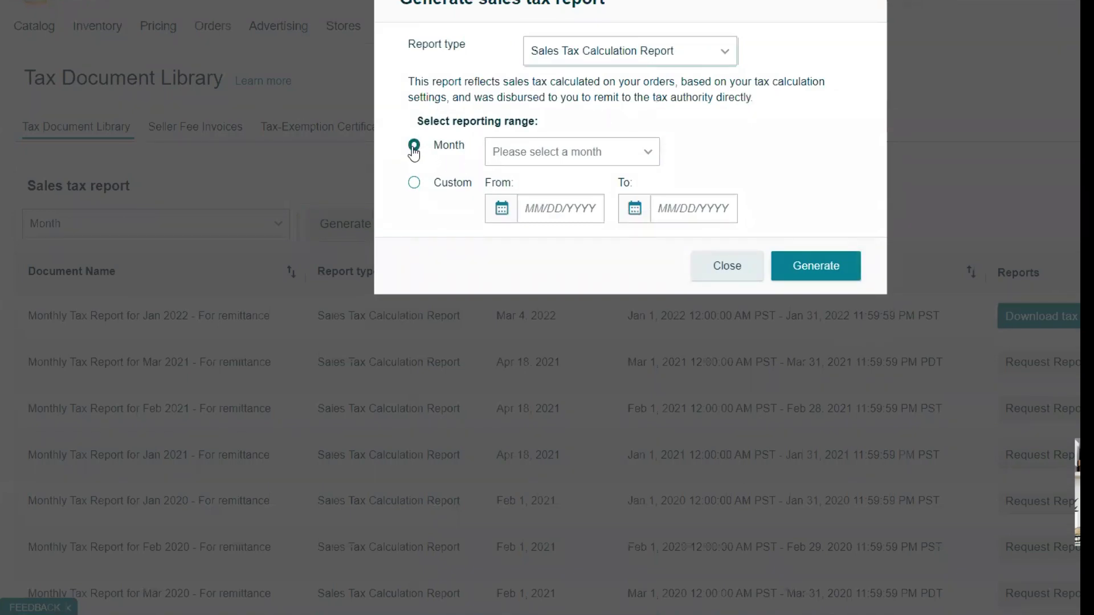
pyautogui.click(532, 152)
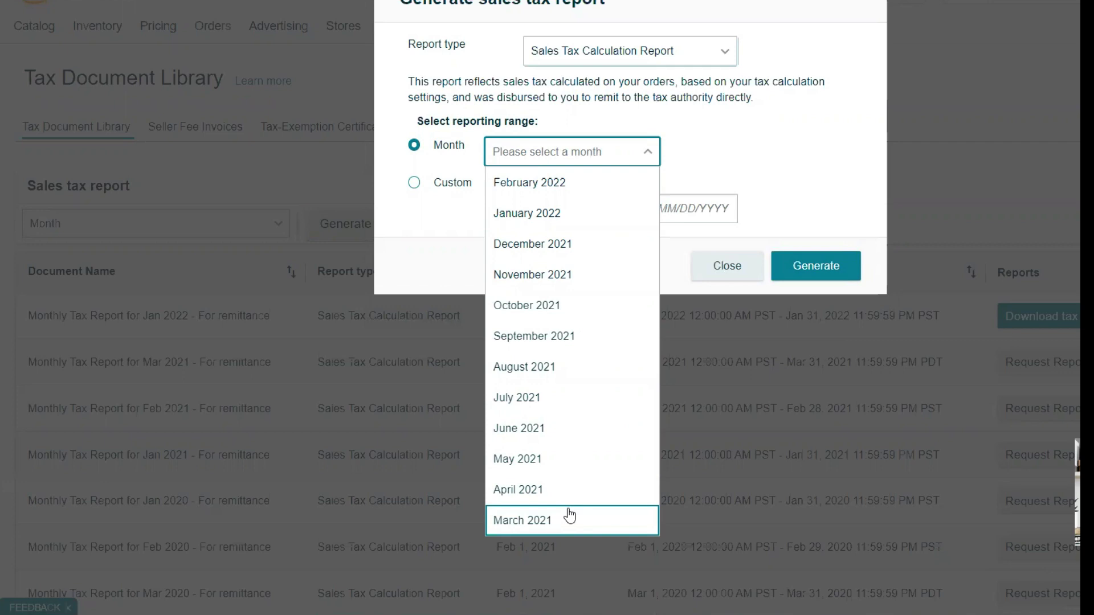
pyautogui.click(724, 160)
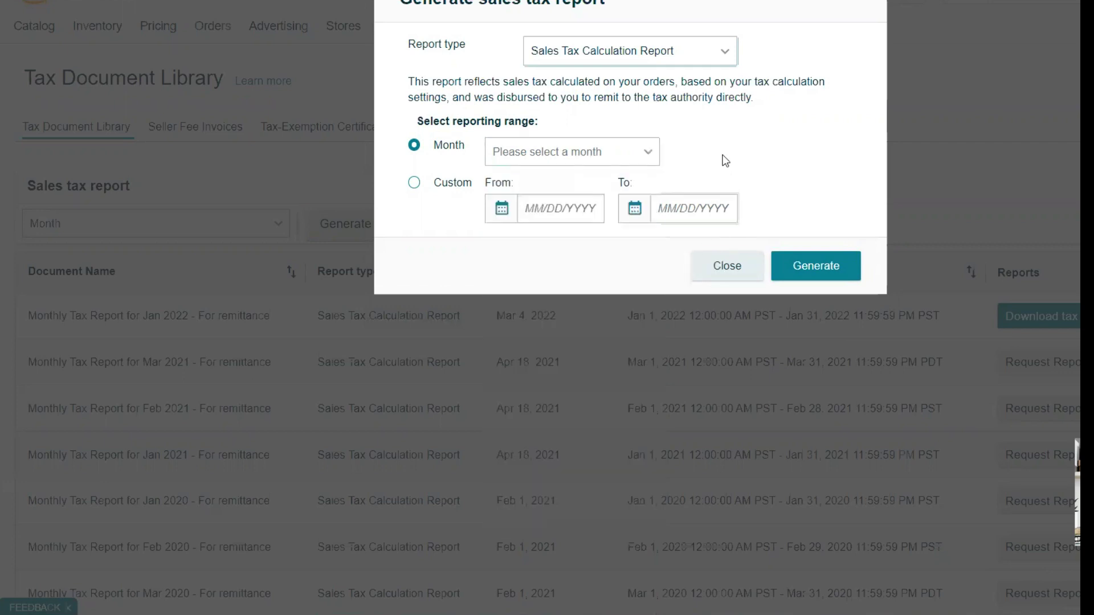
pyautogui.click(620, 152)
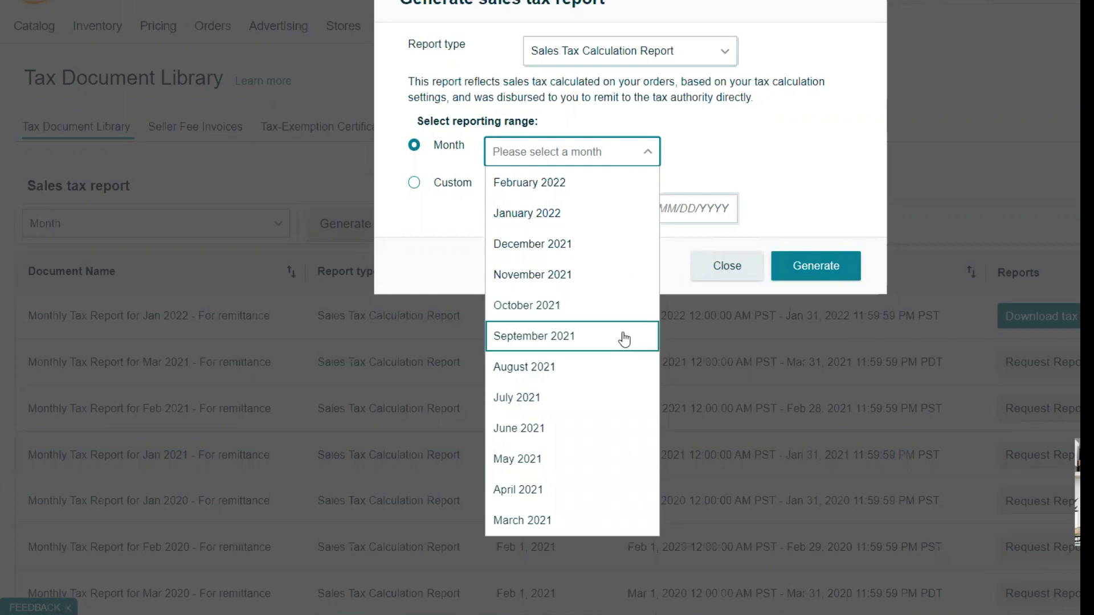
pyautogui.click(741, 135)
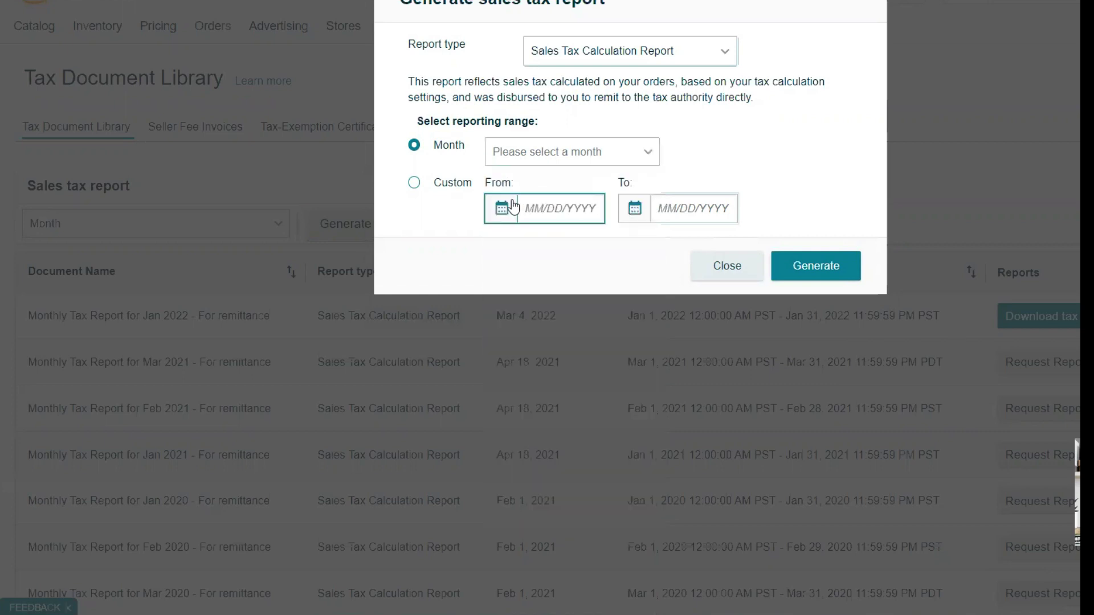
# - Examine the Custom reporting range and its start date calendar, and dismiss the tax report form without generating a report
pyautogui.click(411, 190)
pyautogui.click(544, 208)
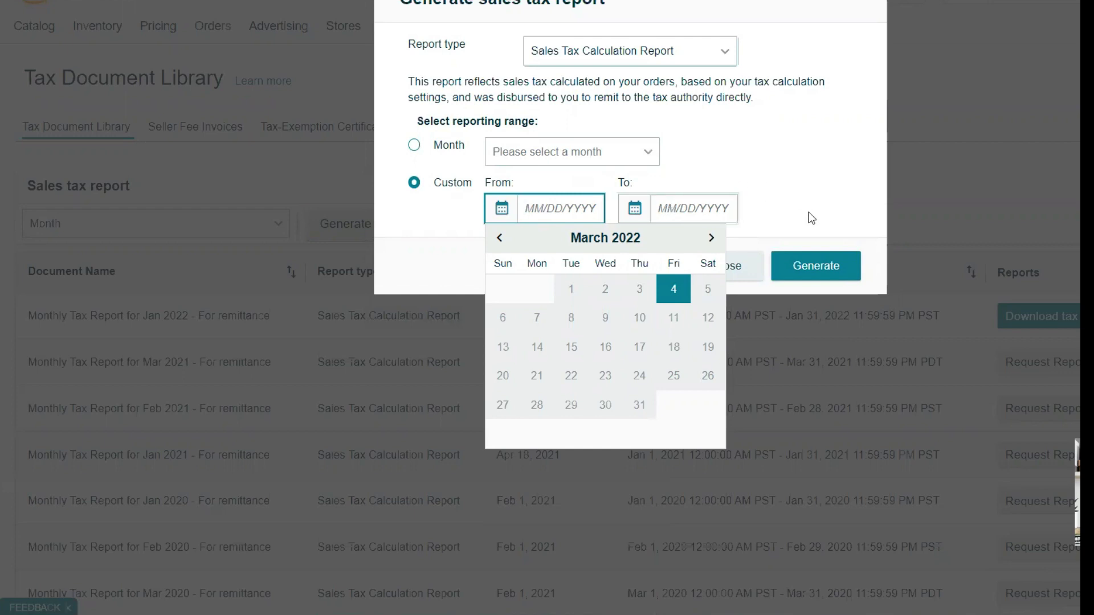
pyautogui.click(824, 182)
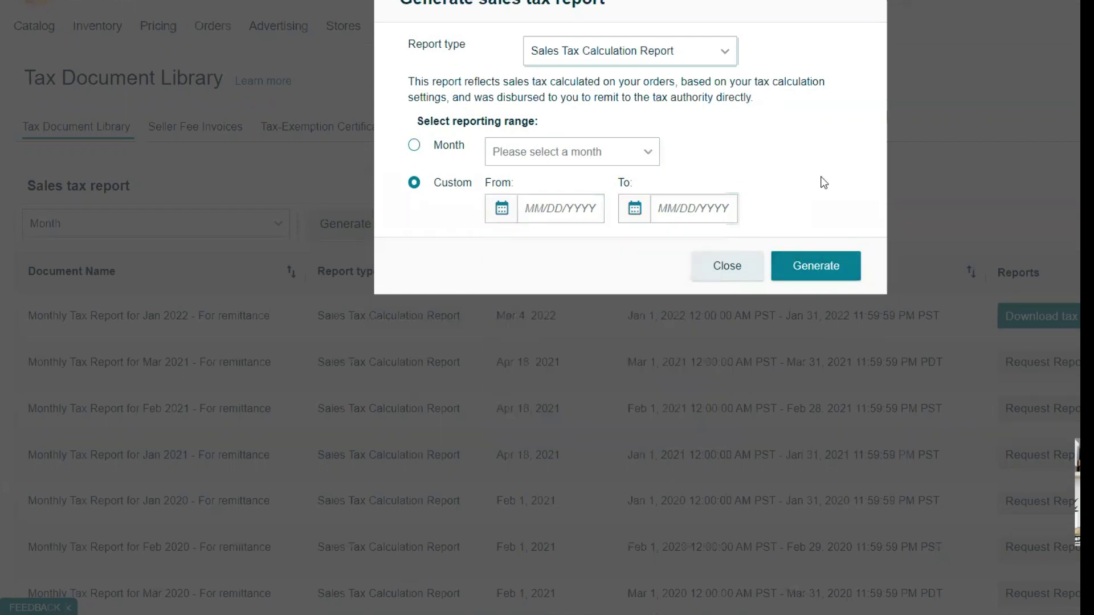
pyautogui.click(1004, 196)
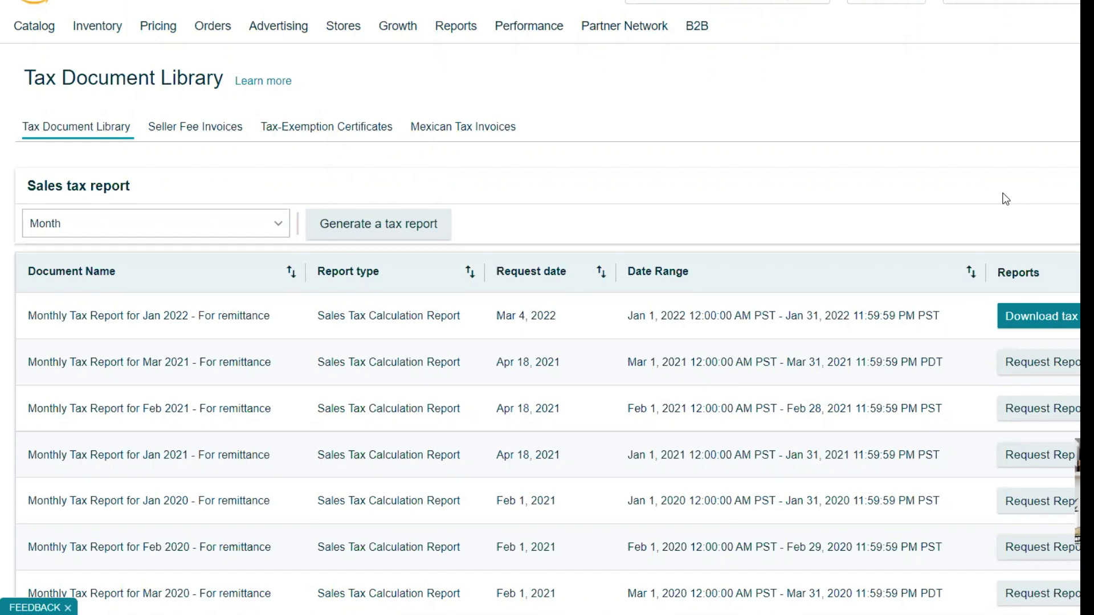
# - Open the Seller Fee Invoices list in the Tax Document Library
pyautogui.click(223, 137)
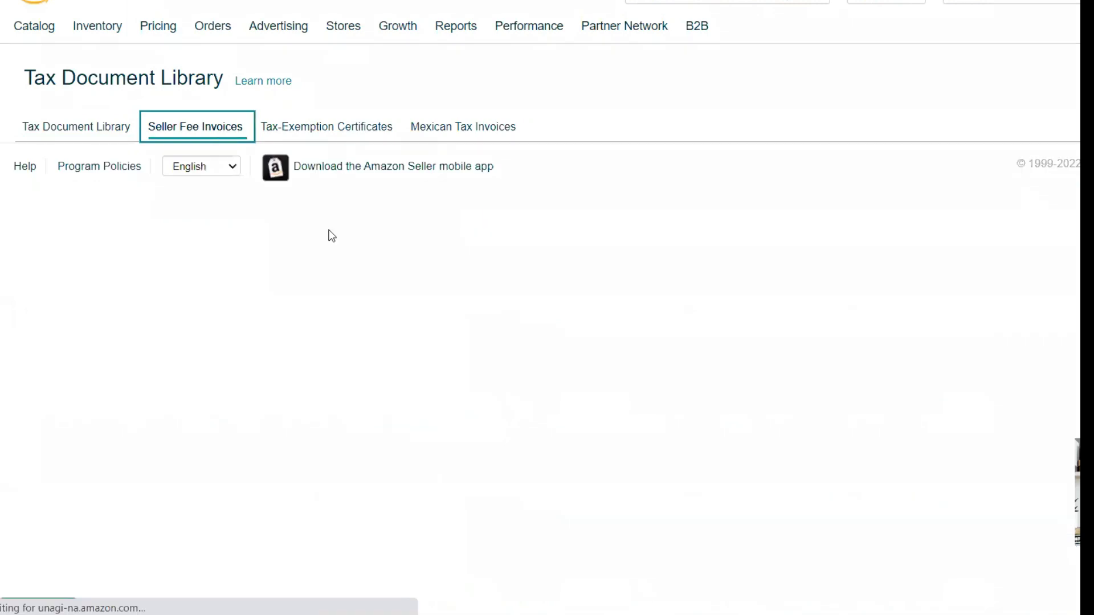
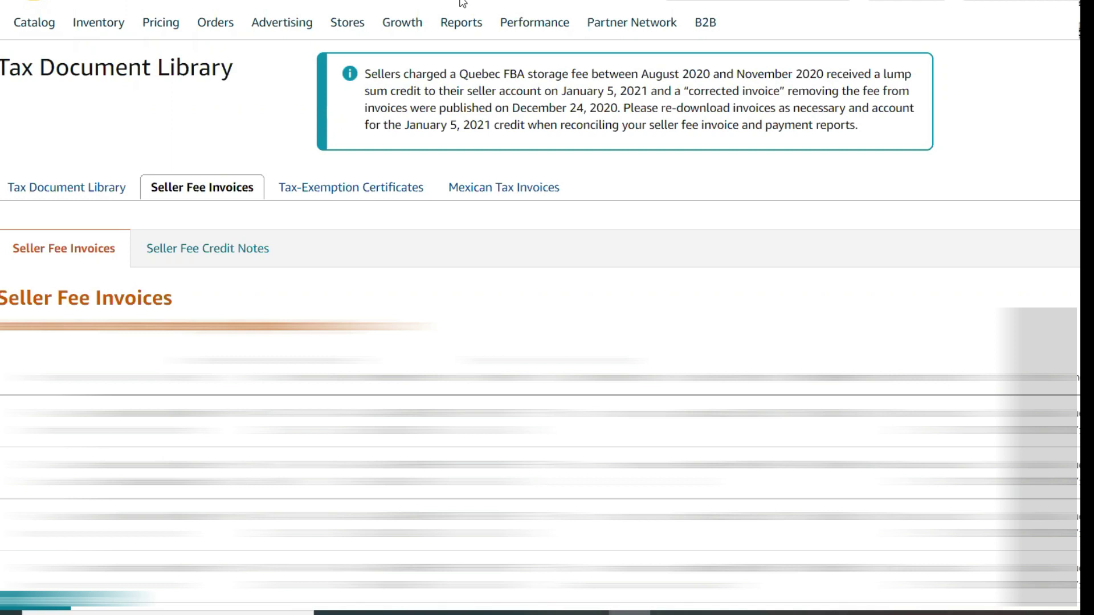
# - Go to the Fulfillment reports and open the Removal Shipment Detail report under Removals
pyautogui.moveTo(459, 21)
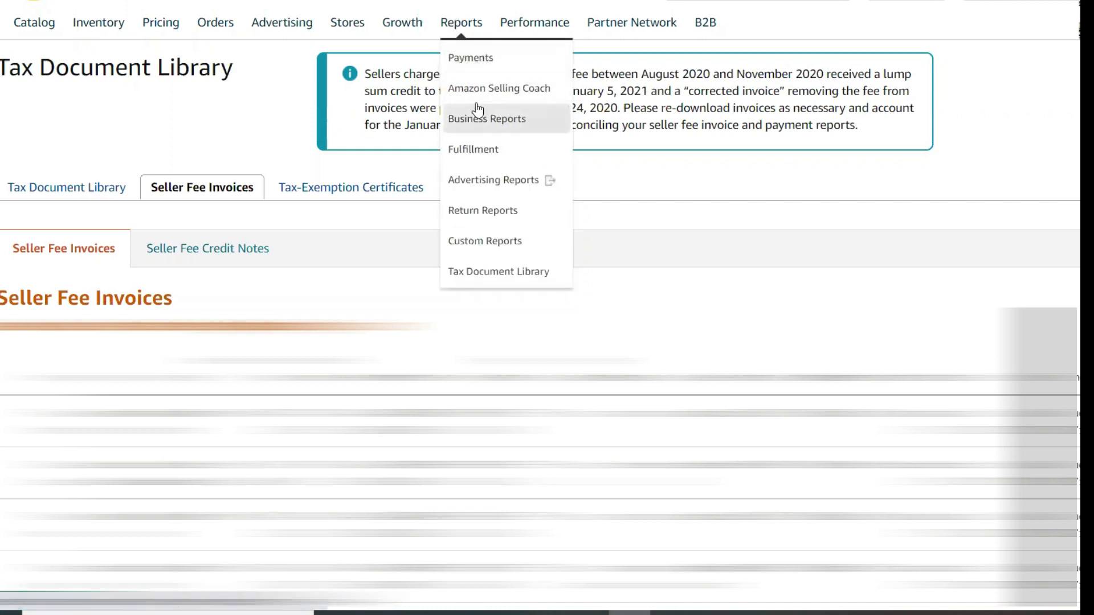
pyautogui.click(490, 150)
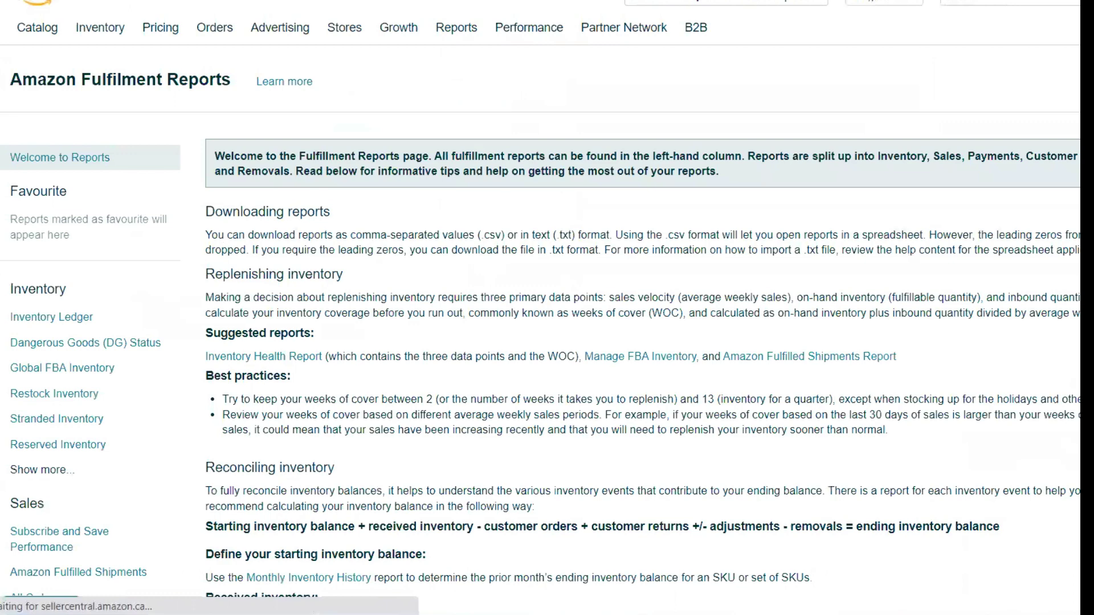
pyautogui.scroll(-1, 540, 308)
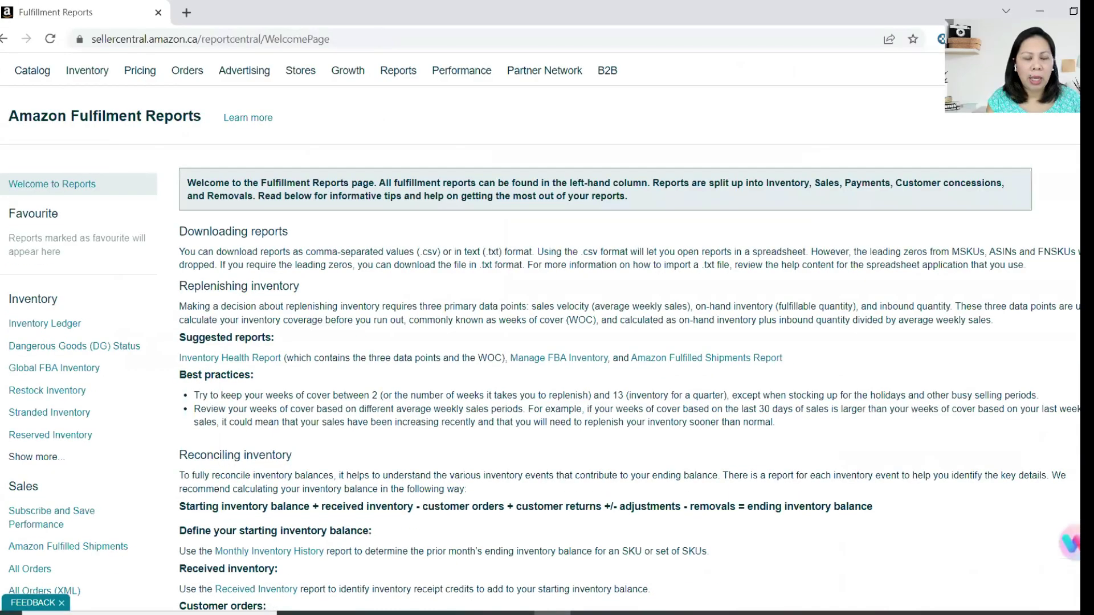
pyautogui.scroll(-6, 510, 523)
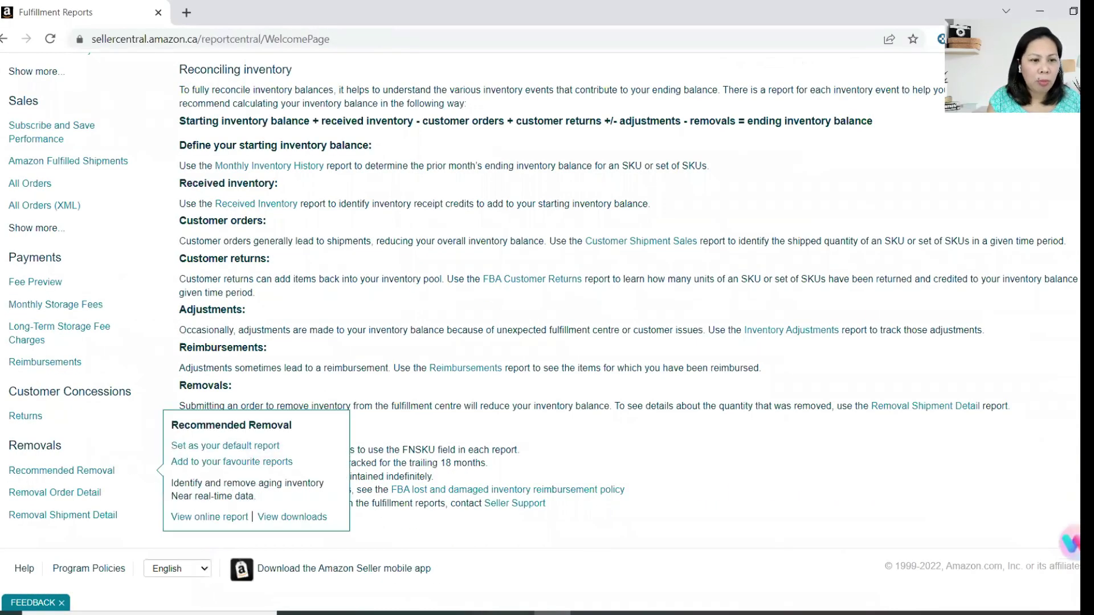
pyautogui.moveTo(73, 517)
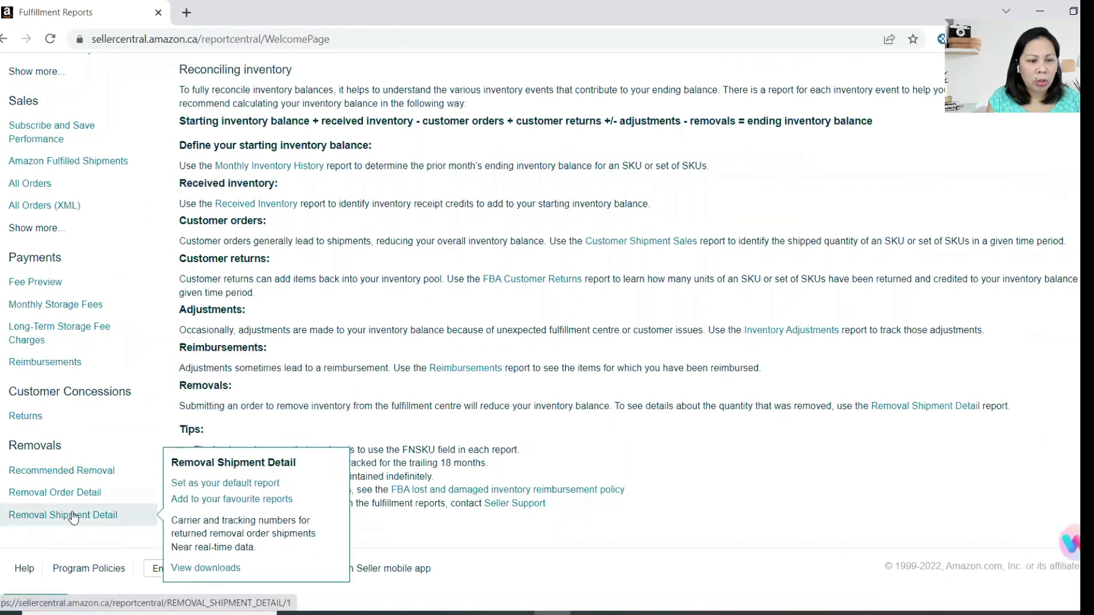
pyautogui.click(108, 521)
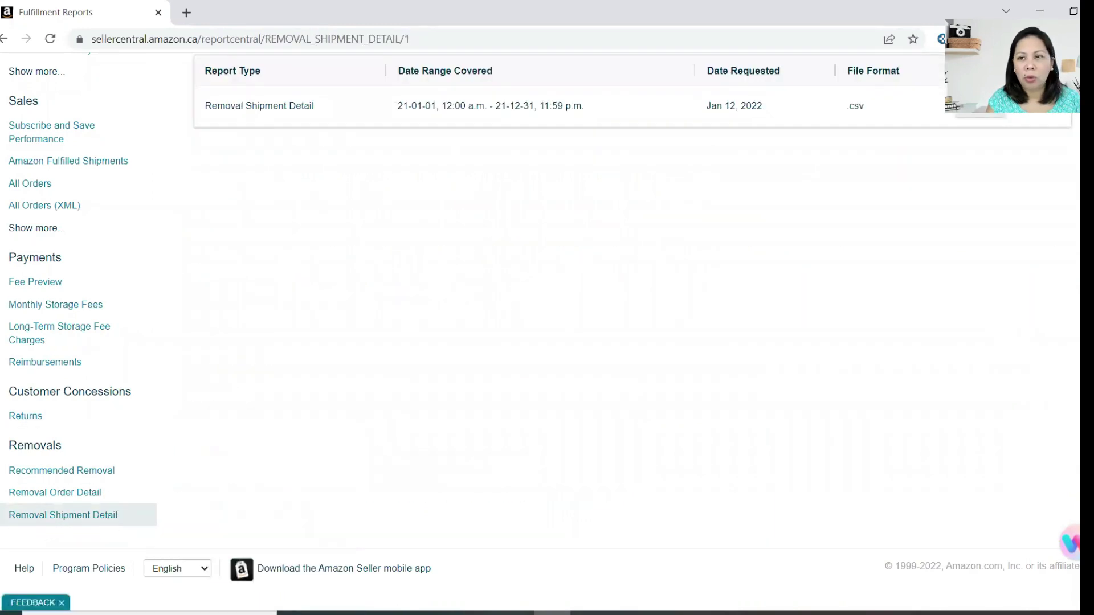
# - Set the report's Event Date to Exact dates with a start date of 2021-01-01
pyautogui.scroll(4, 431, 227)
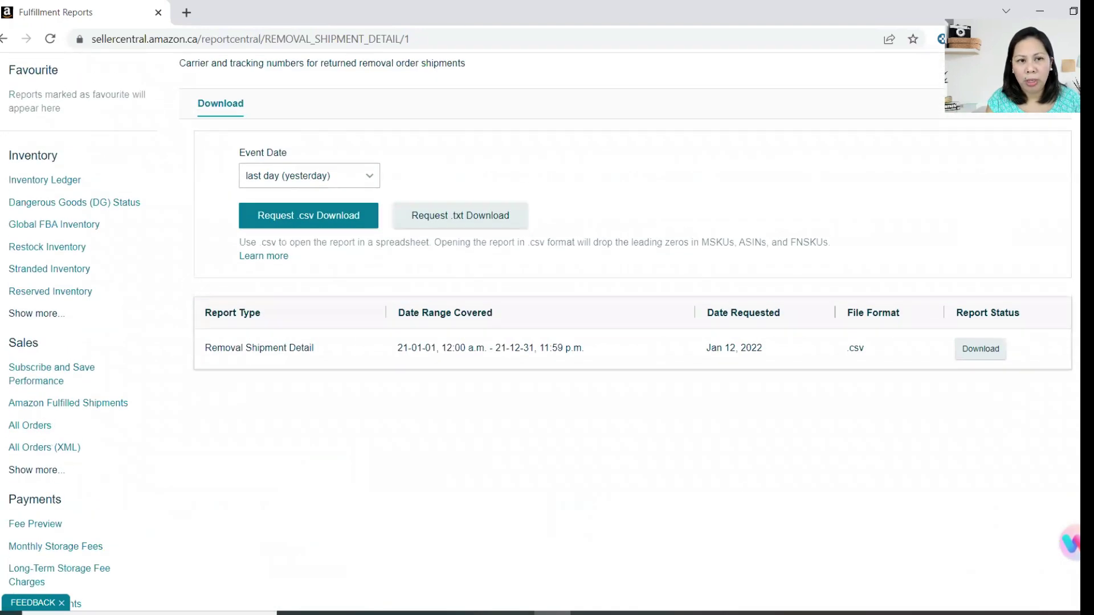
pyautogui.click(329, 192)
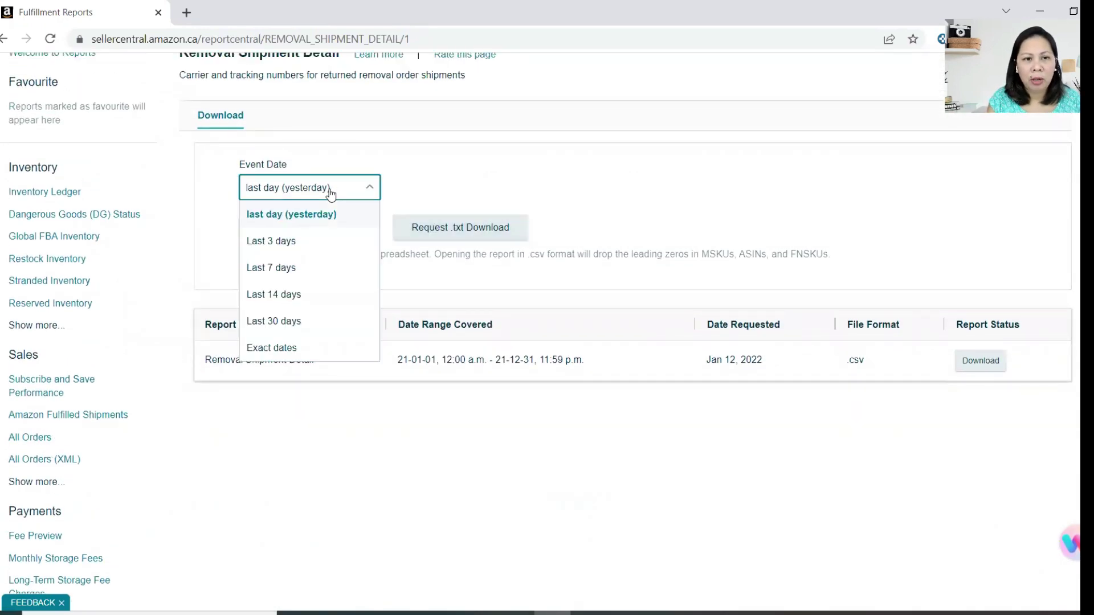
pyautogui.click(321, 347)
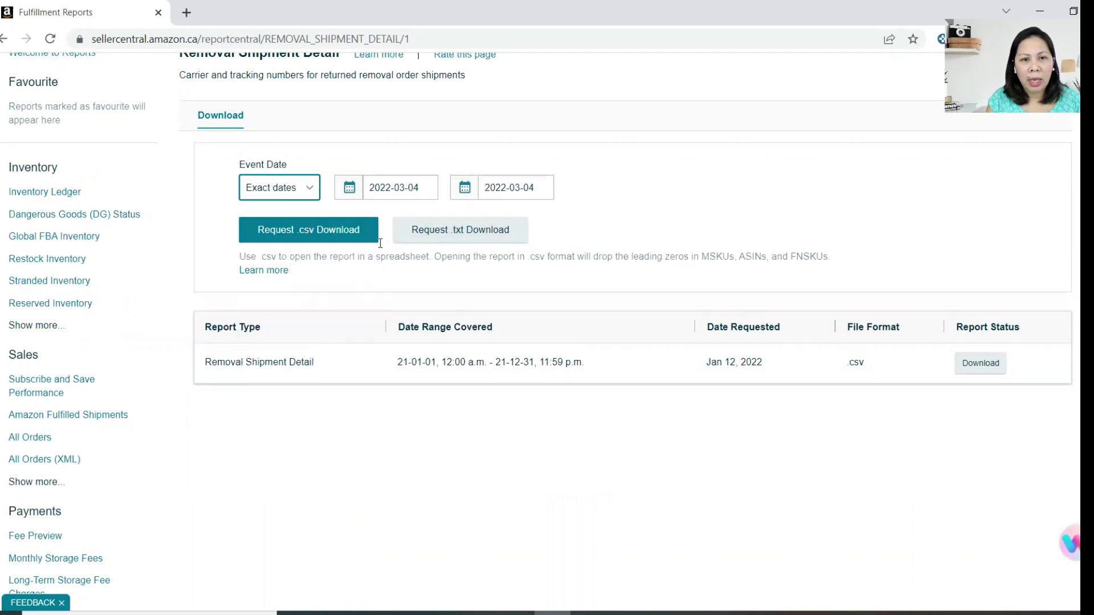
pyautogui.click(354, 193)
pyautogui.click(349, 212)
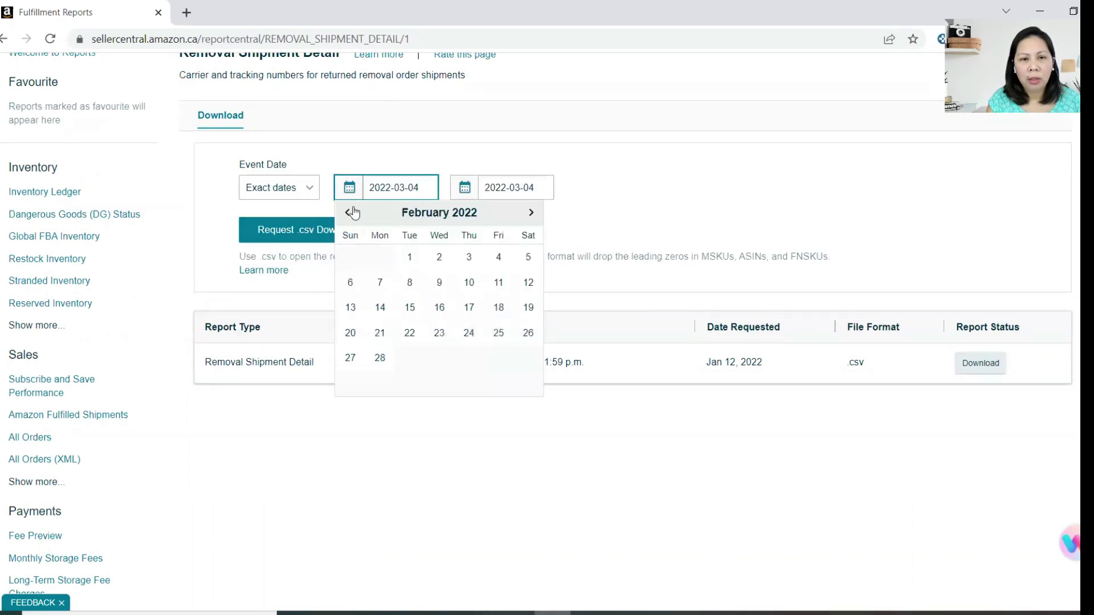
pyautogui.click(348, 212)
pyautogui.click(348, 212)
pyautogui.click(349, 212)
pyautogui.click(349, 213)
pyautogui.click(348, 213)
pyautogui.click(349, 212)
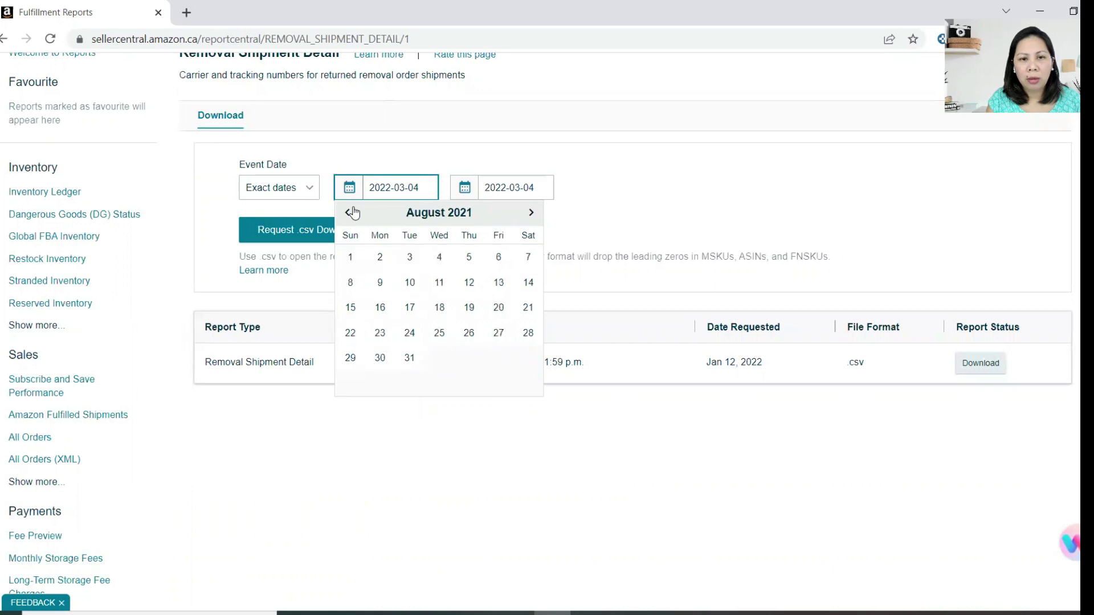
pyautogui.click(349, 213)
pyautogui.click(348, 213)
pyautogui.click(349, 213)
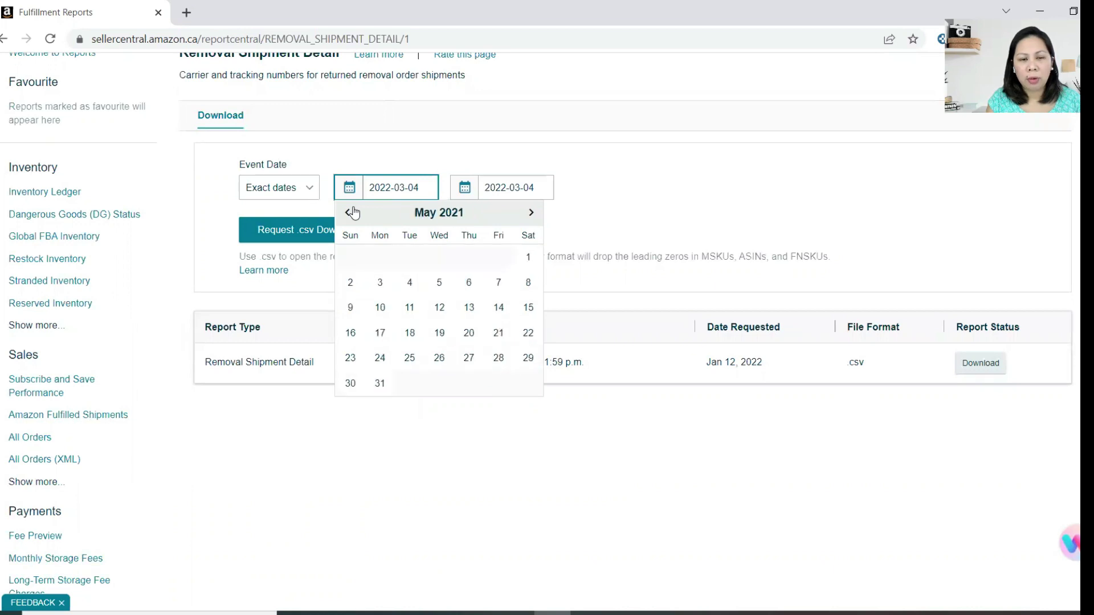
pyautogui.click(348, 213)
pyautogui.click(349, 212)
pyautogui.click(349, 213)
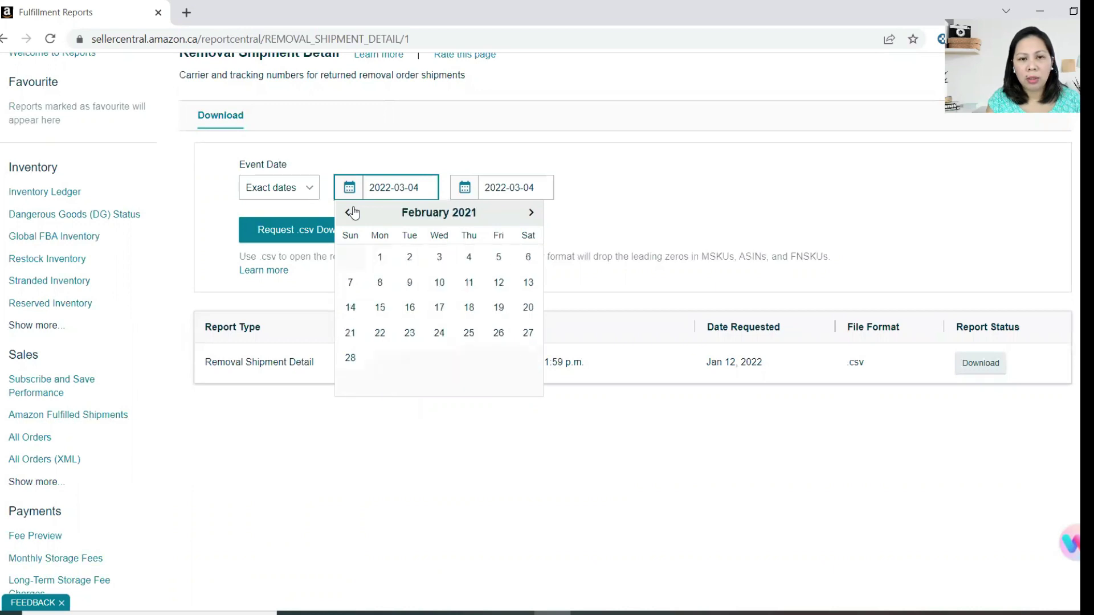
pyautogui.click(349, 213)
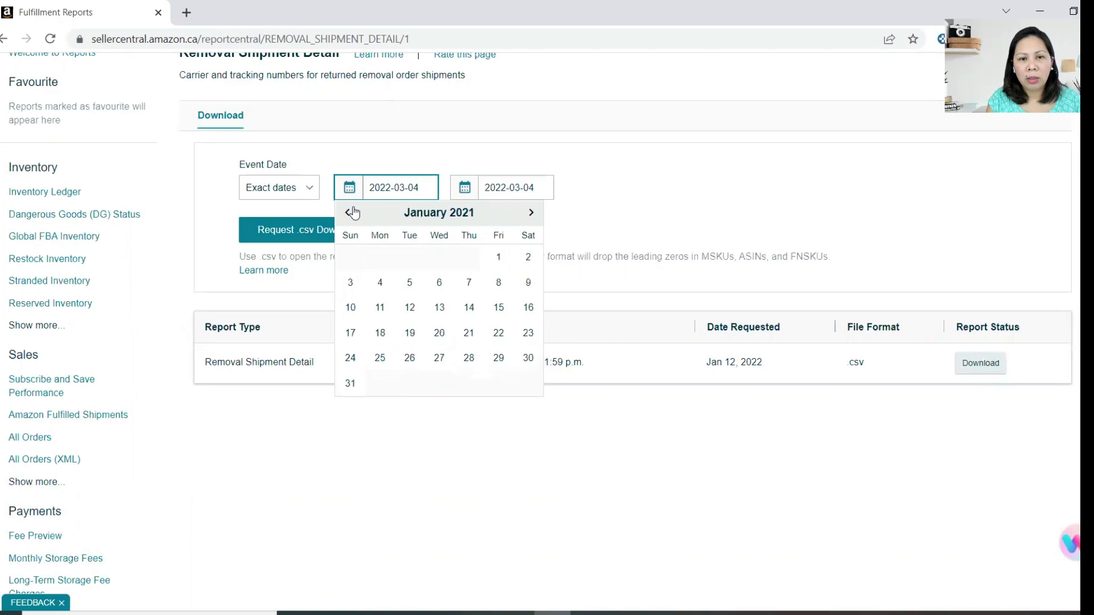
pyautogui.click(497, 257)
# - Set the report's end date to 2021-12-31 and request it as a .csv download
pyautogui.click(465, 188)
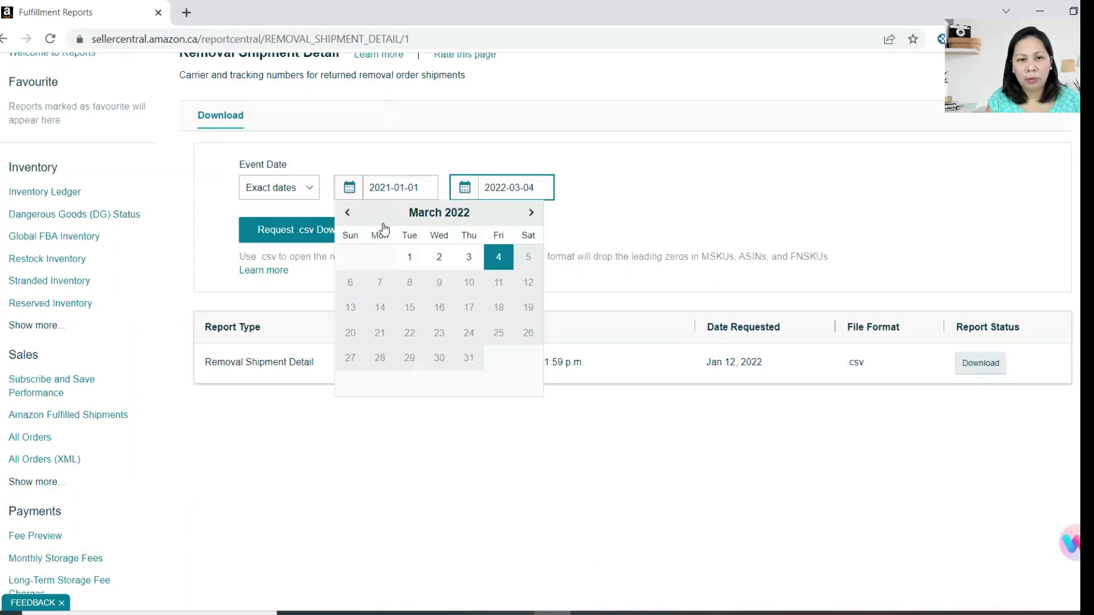
pyautogui.click(347, 213)
pyautogui.click(347, 214)
pyautogui.click(348, 213)
pyautogui.click(348, 213)
pyautogui.click(348, 213)
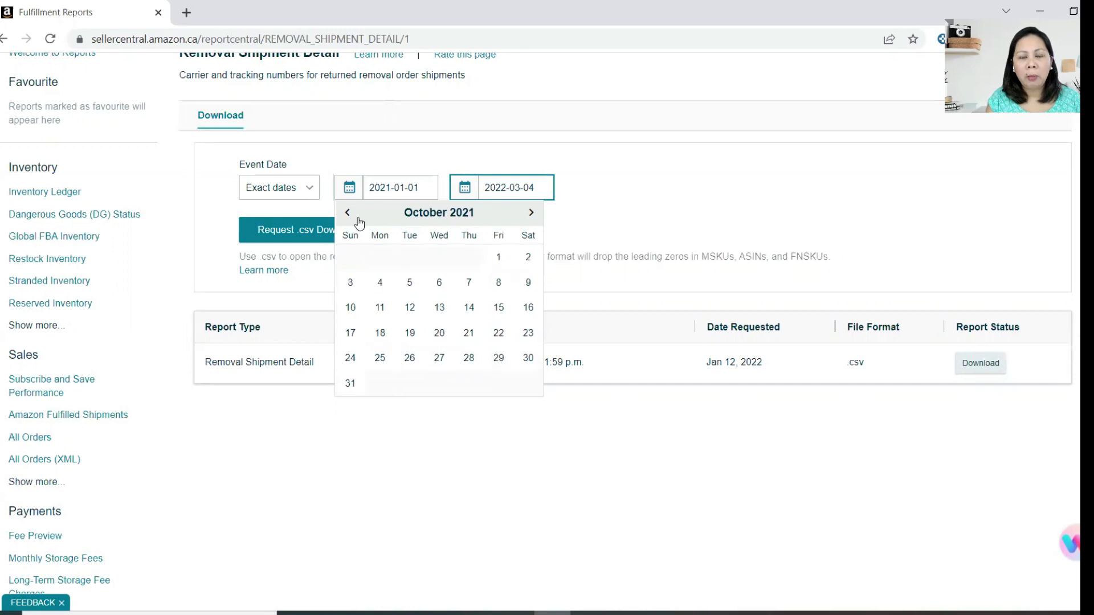
pyautogui.click(525, 216)
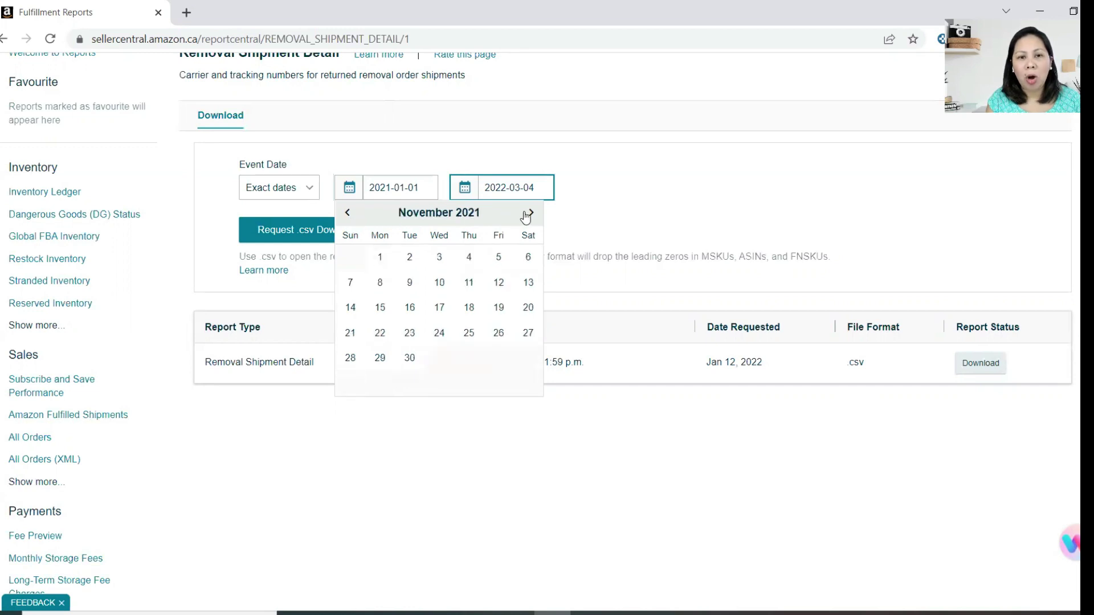
pyautogui.click(525, 215)
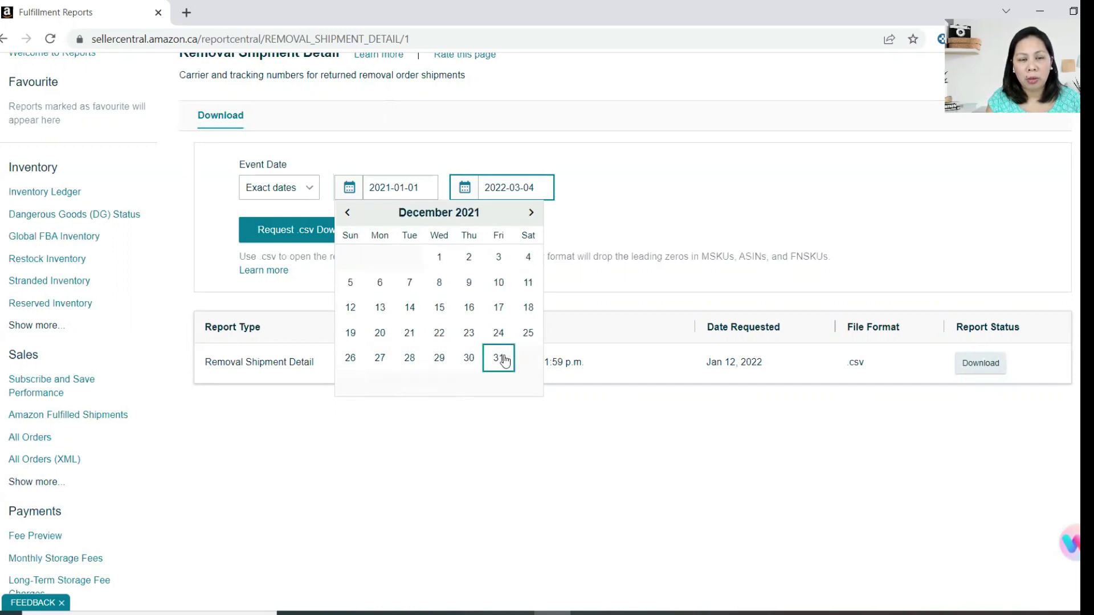
pyautogui.click(499, 359)
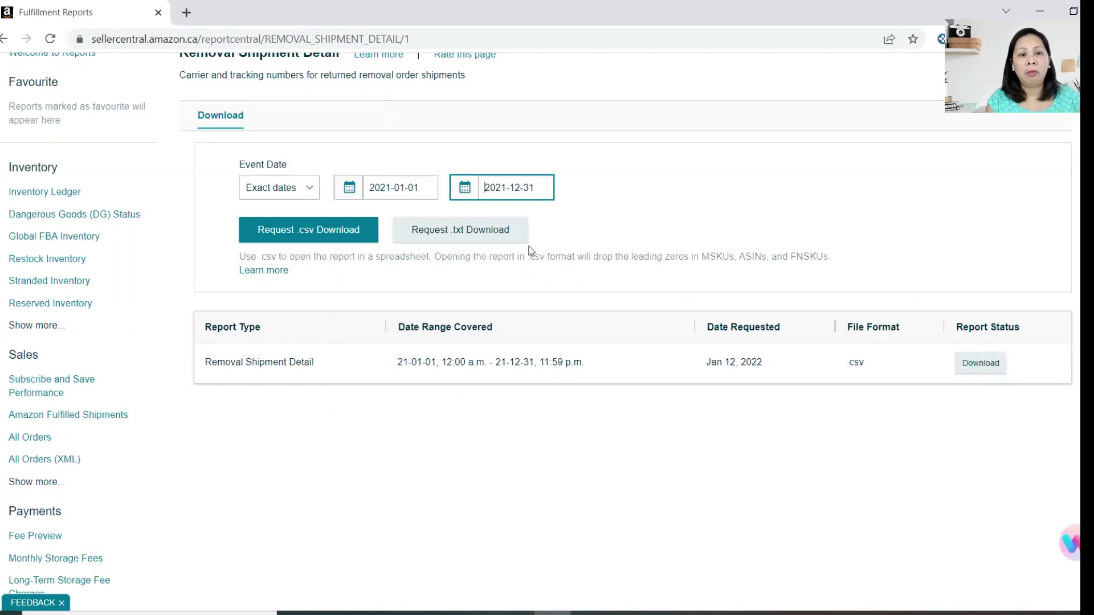
pyautogui.click(301, 237)
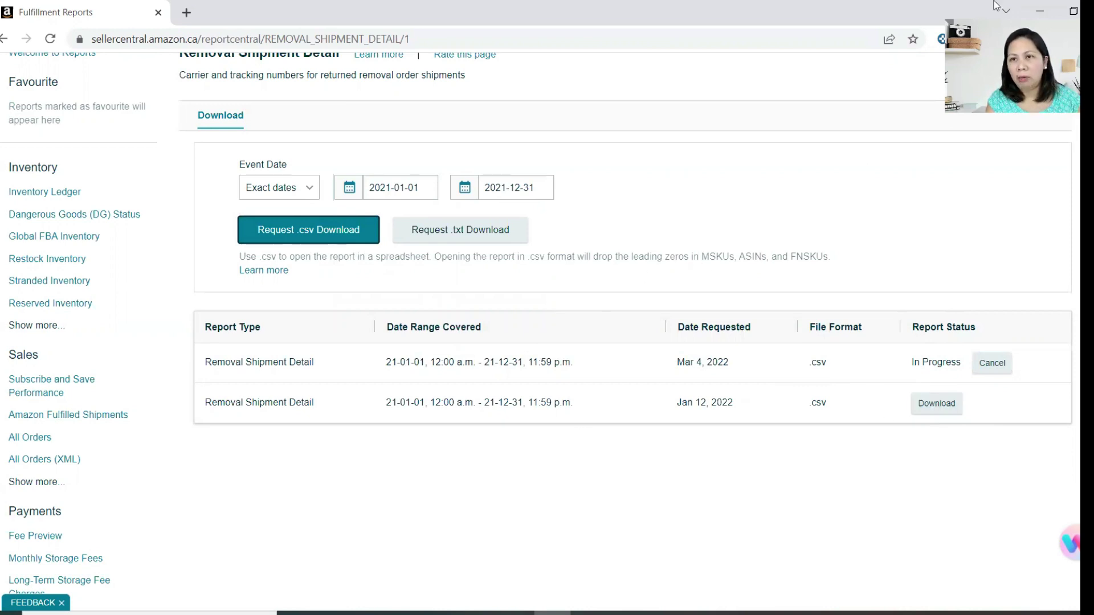
# - Switch to the sample returns workbook in Excel and widen the removal-order-type and tracking-number columns
pyautogui.click(1056, 10)
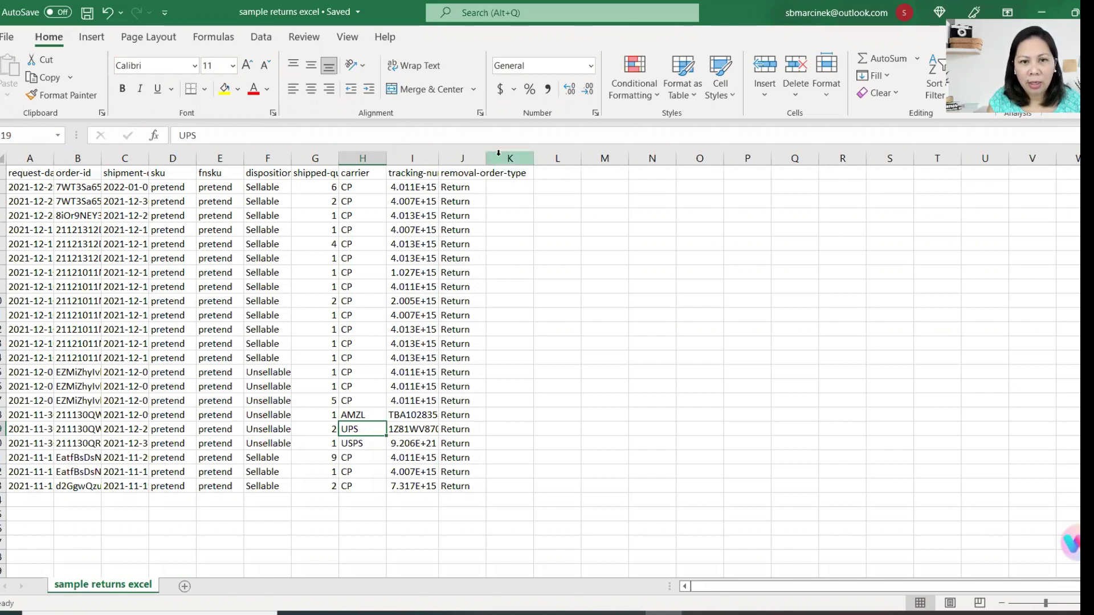
pyautogui.moveTo(485, 156); pyautogui.dragTo(558, 156)
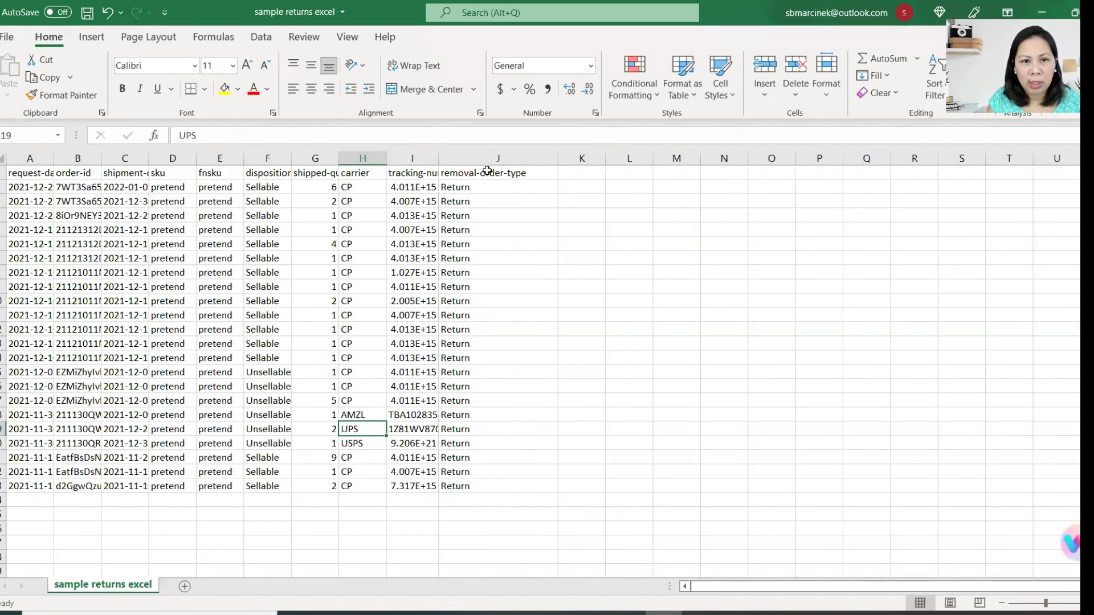
pyautogui.moveTo(438, 158); pyautogui.dragTo(455, 159)
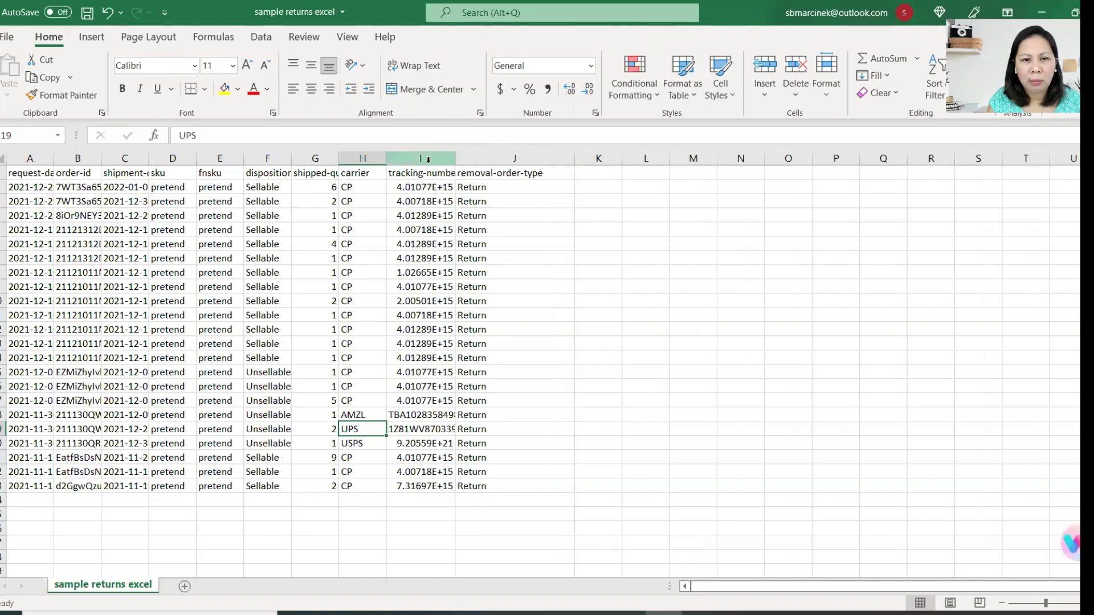
# - Delete the tracking-number and carrier columns from the returns sheet
pyautogui.rightClick(419, 158)
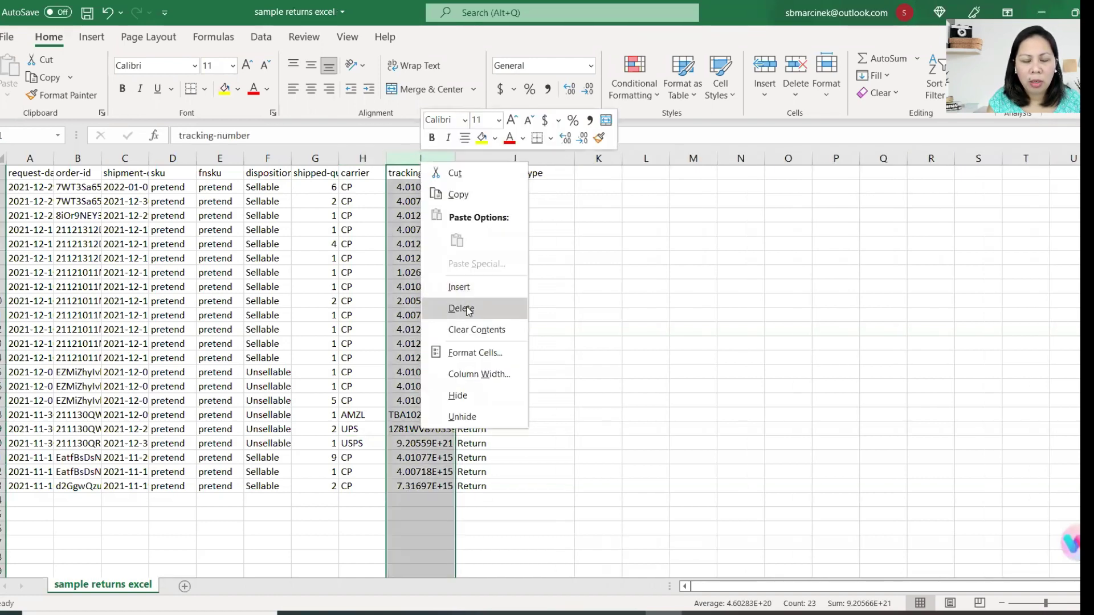
pyautogui.press('Escape')
pyautogui.hotkey('ctrl', '-')
pyautogui.rightClick(356, 161)
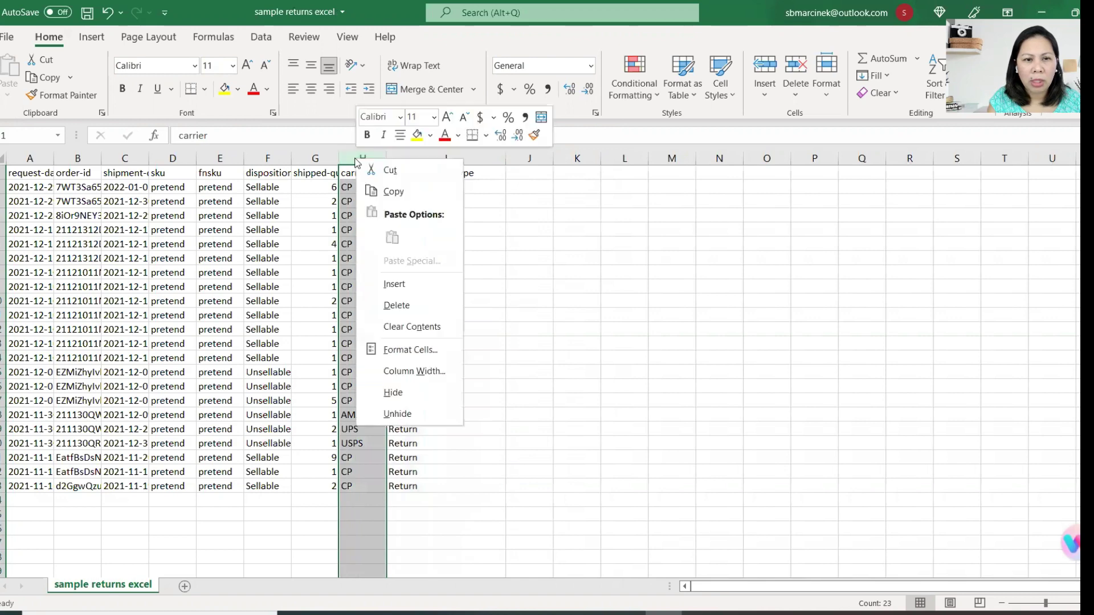
pyautogui.click(396, 305)
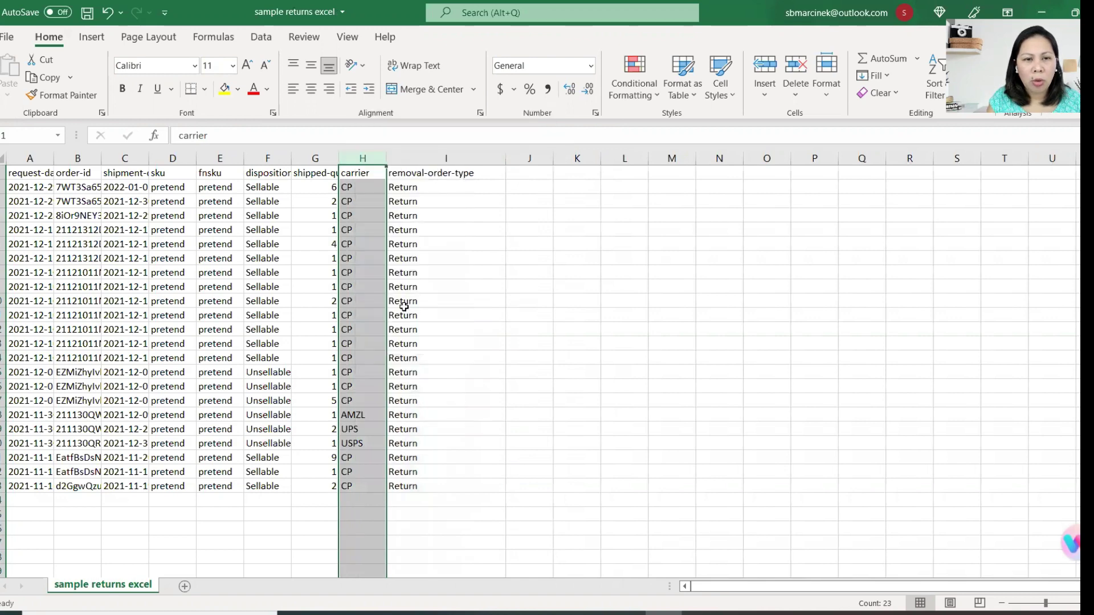
# - Rename the shipped-quantity header in G1 as "quantity"
pyautogui.click(315, 187)
pyautogui.click(305, 172)
pyautogui.write('q')
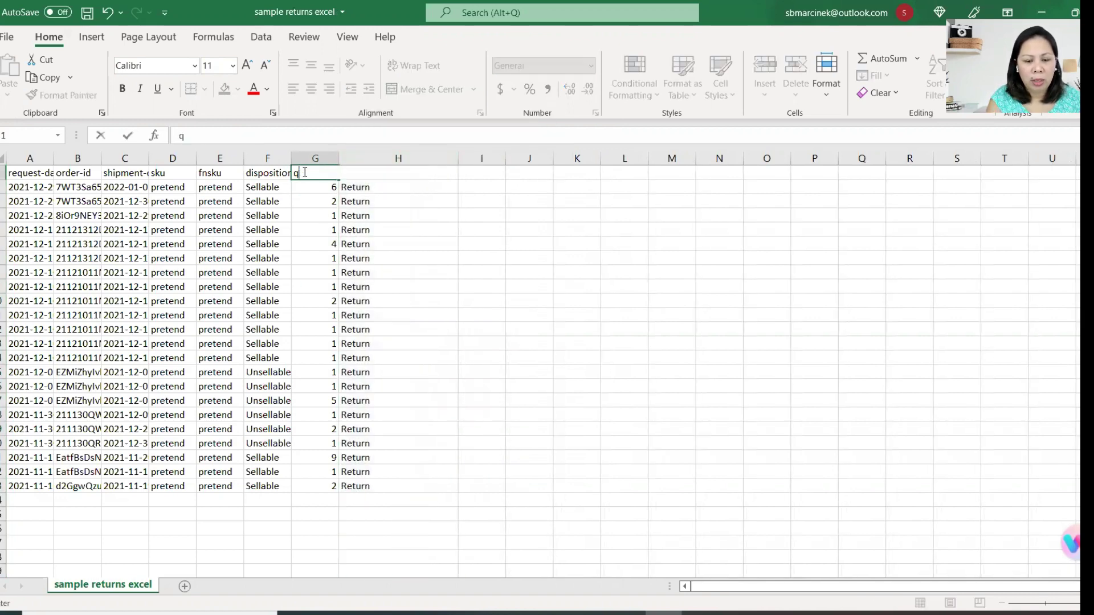
pyautogui.write('uantity')
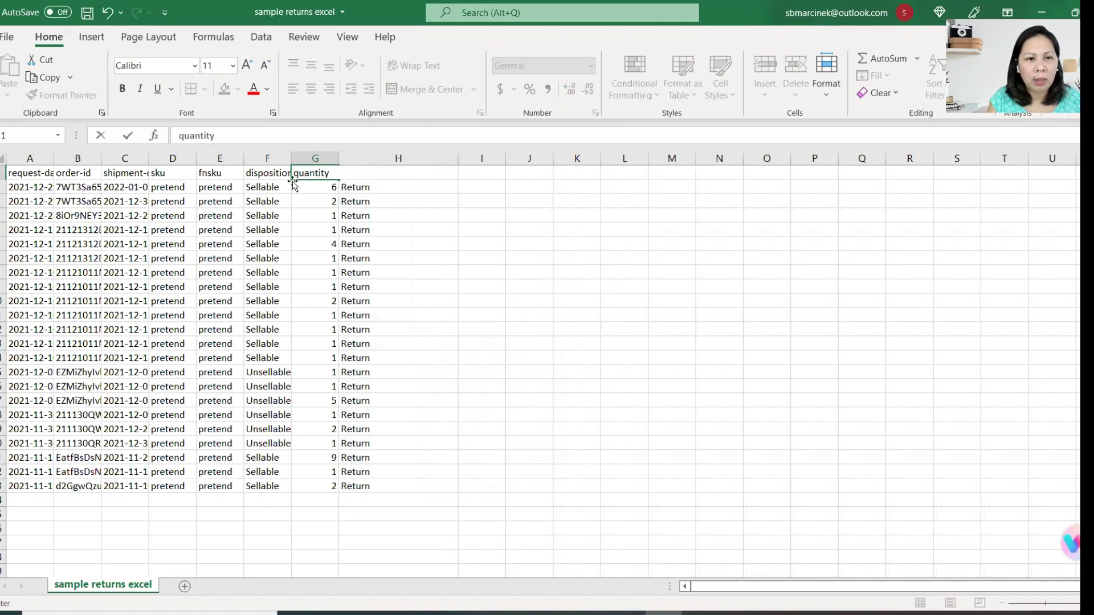
pyautogui.click(288, 218)
# - Copy the Unsellable value from F15 into every disposition cell in F2:F23
pyautogui.click(259, 175)
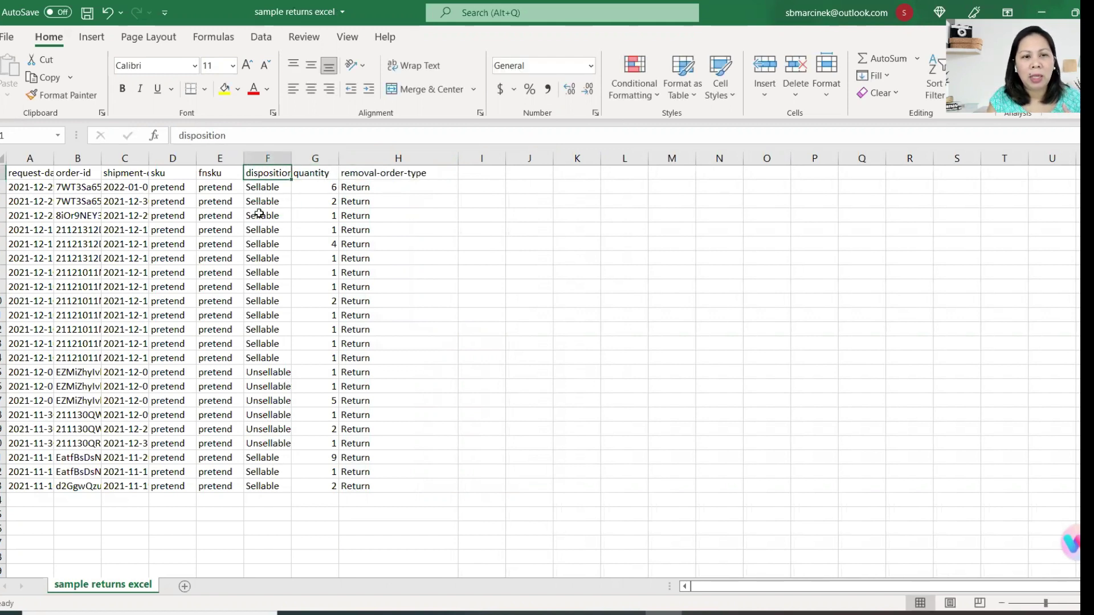
pyautogui.click(280, 372)
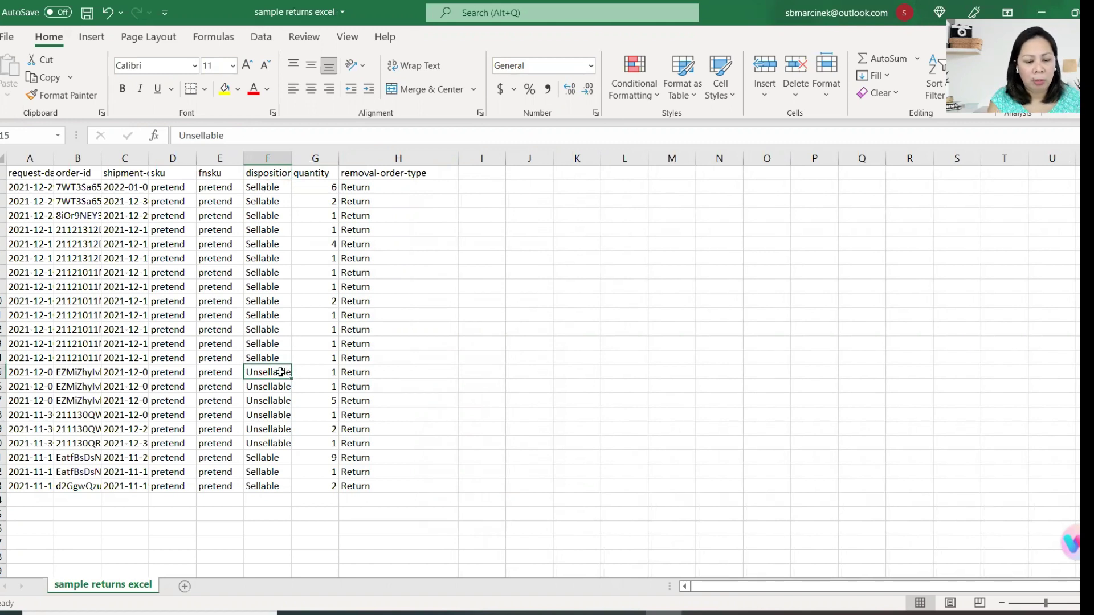
pyautogui.hotkey('ctrl', 'c')
pyautogui.moveTo(263, 184); pyautogui.dragTo(269, 486)
pyautogui.hotkey('ctrl', 'v')
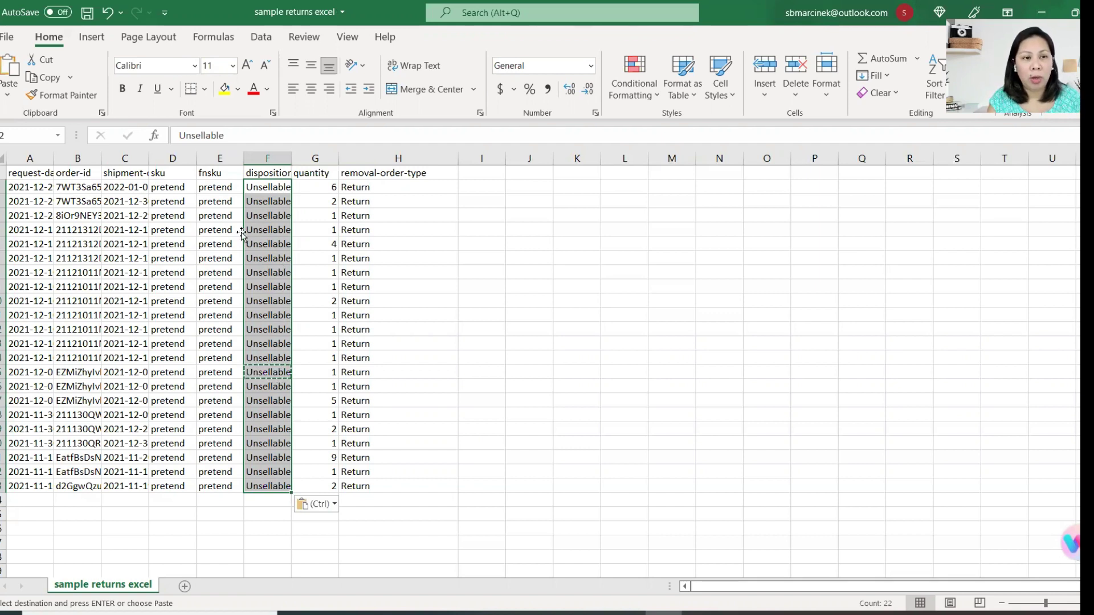
# - Delete the fnsku column from the returns sheet
pyautogui.click(212, 204)
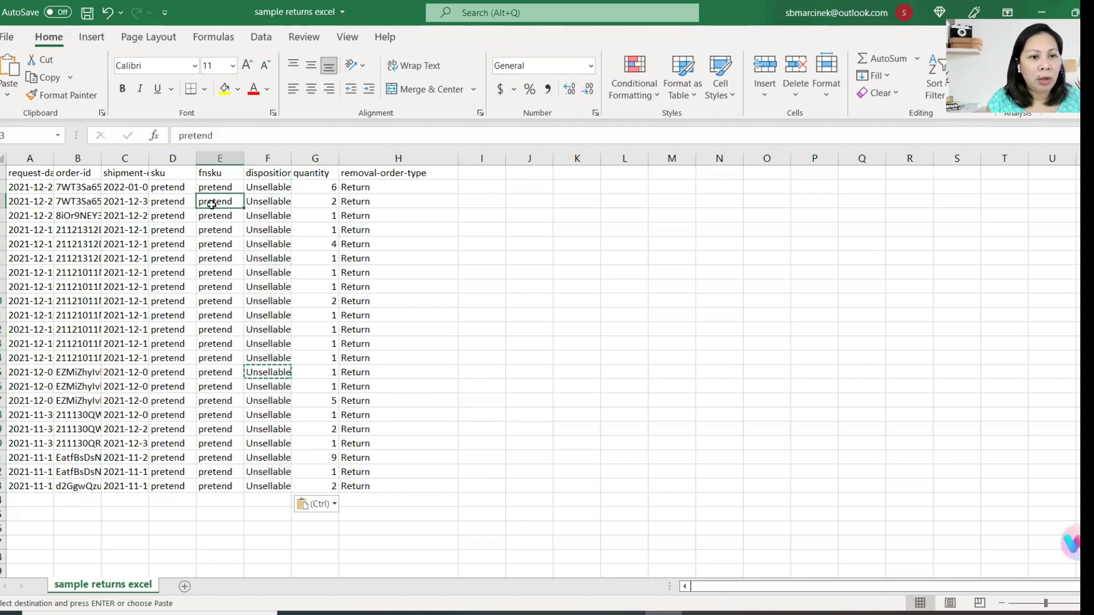
pyautogui.rightClick(221, 161)
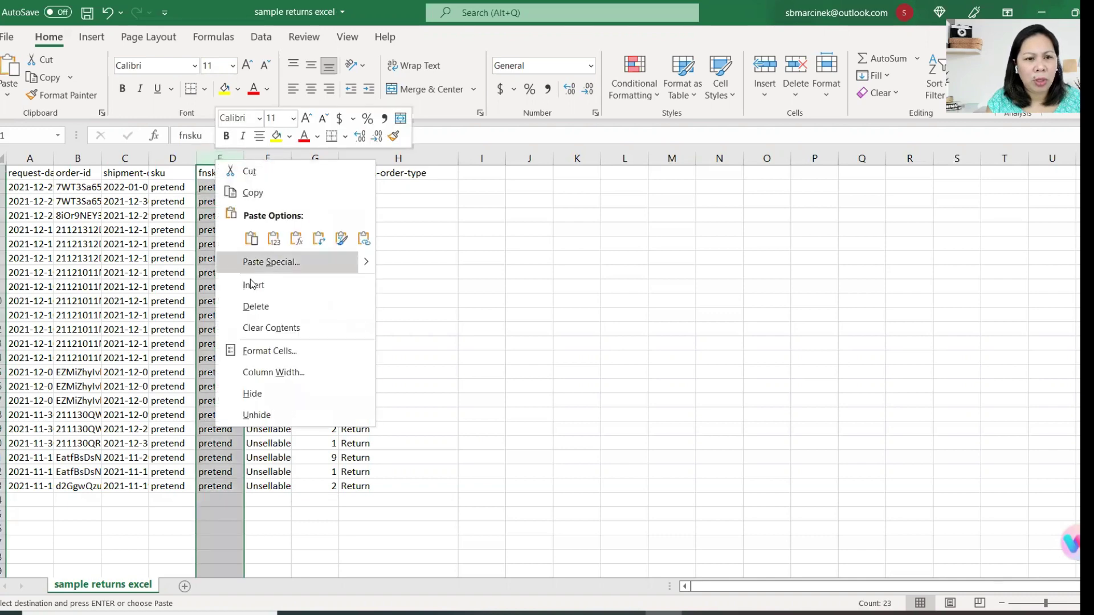
pyautogui.click(260, 305)
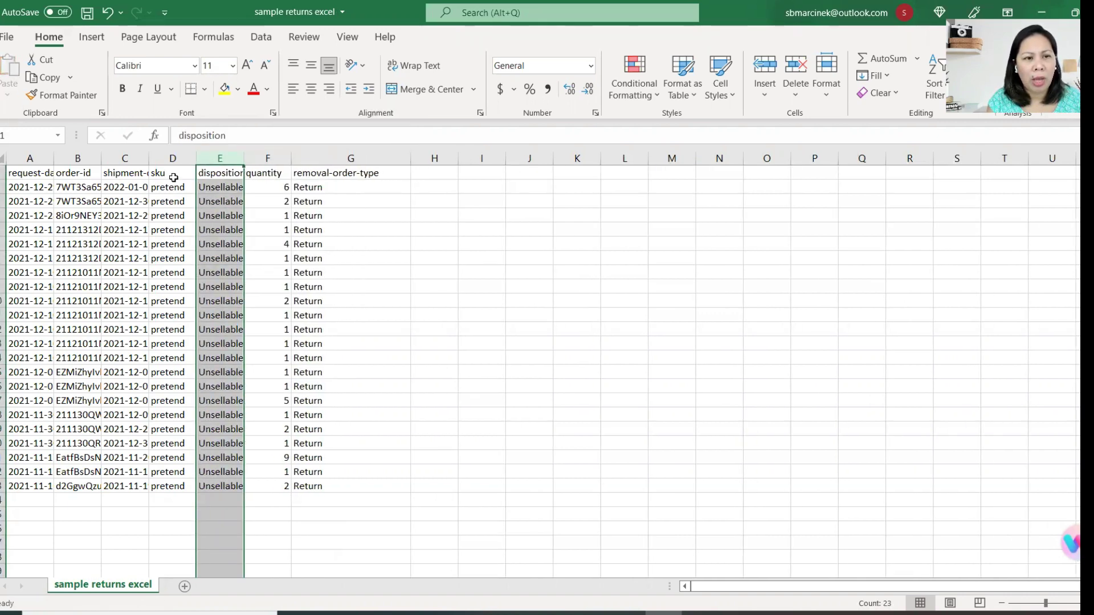
# - Widen the shipment-date column to check its contents, and delete both the shipment-date and order-id columns
pyautogui.click(165, 187)
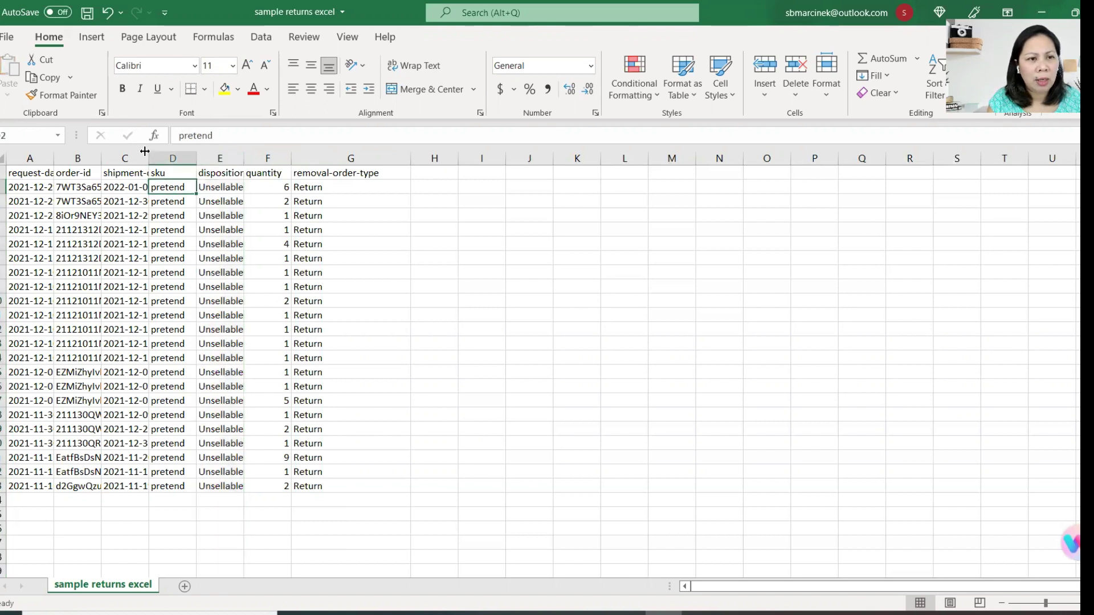
pyautogui.moveTo(146, 152); pyautogui.dragTo(170, 152)
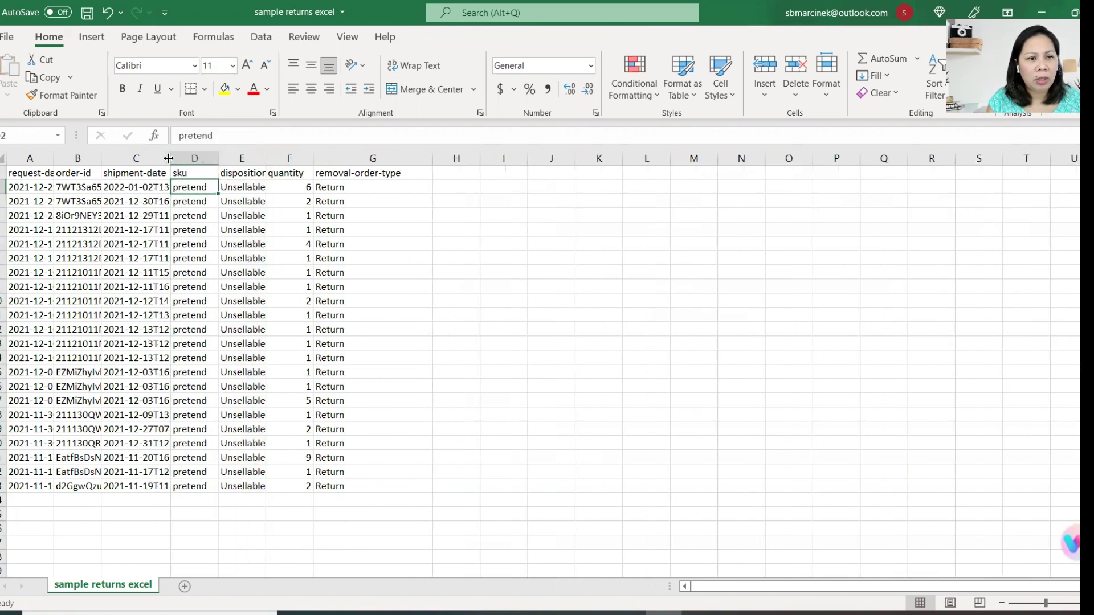
pyautogui.click(133, 157)
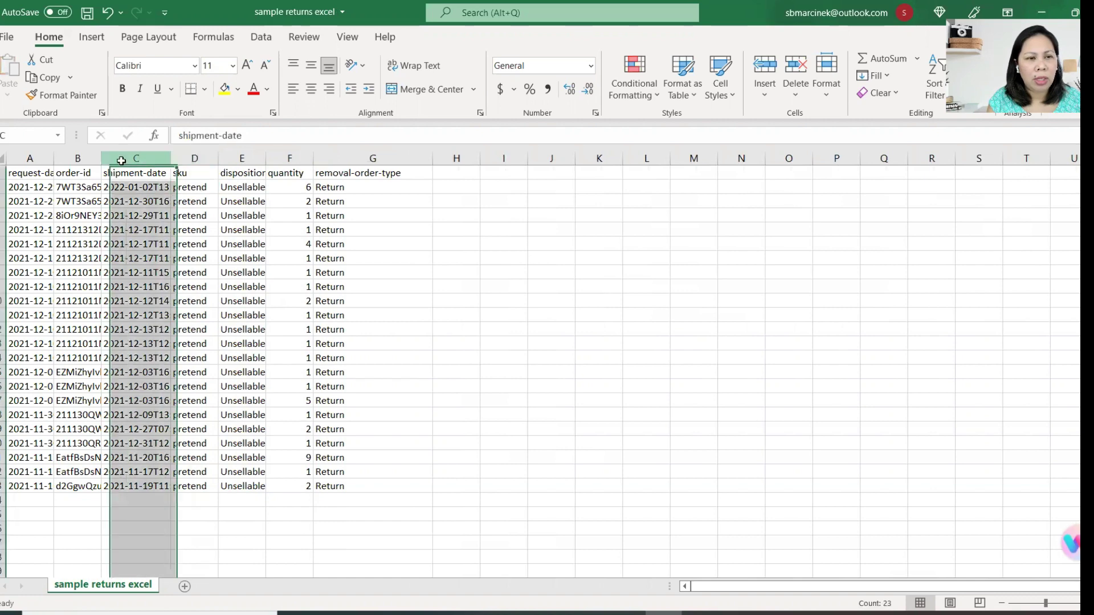
pyautogui.rightClick(124, 162)
pyautogui.click(169, 310)
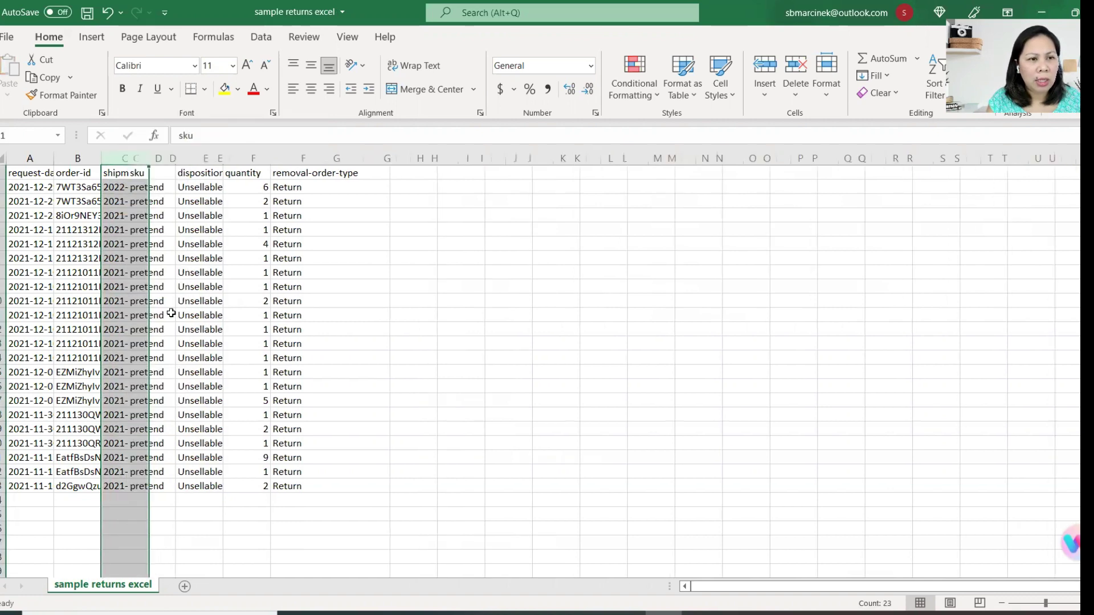
pyautogui.rightClick(77, 160)
pyautogui.click(130, 309)
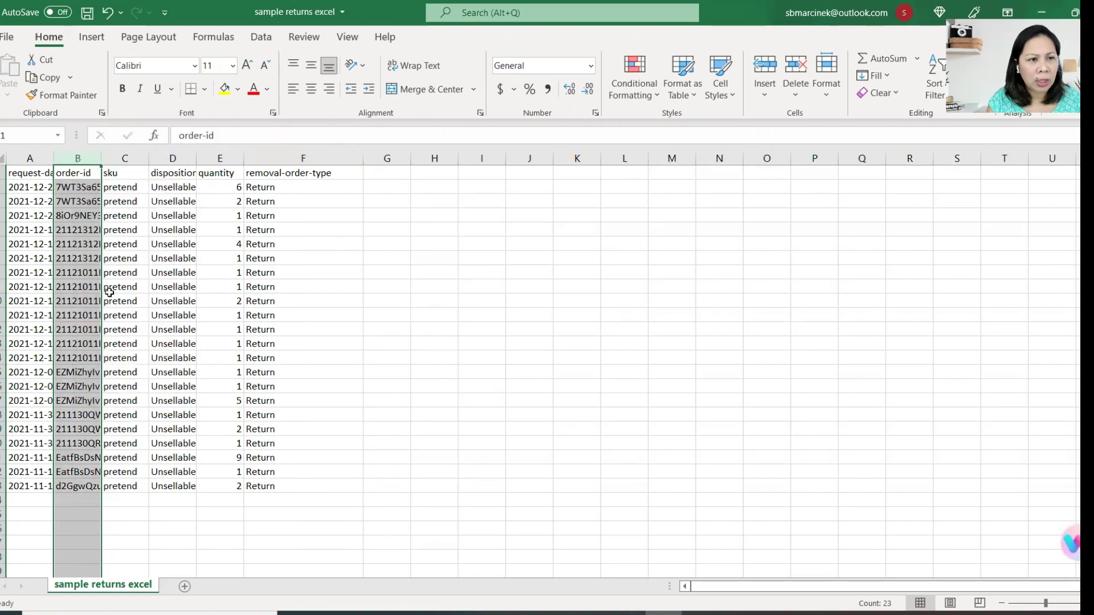
# - Rename the request-date header in A1 as "date"
pyautogui.click(25, 177)
pyautogui.write('date')
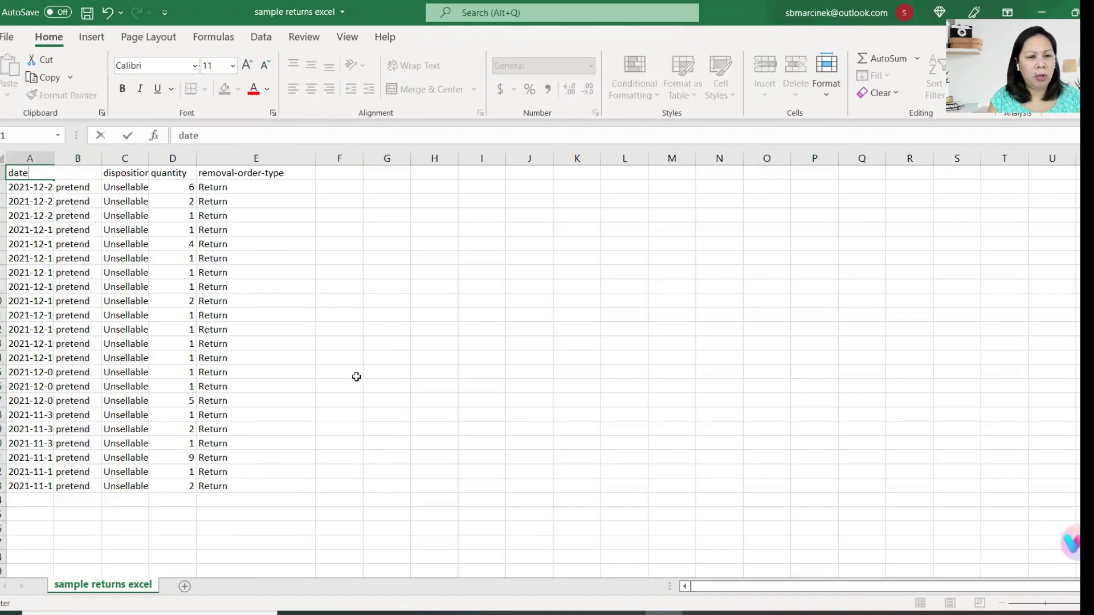
pyautogui.click(356, 377)
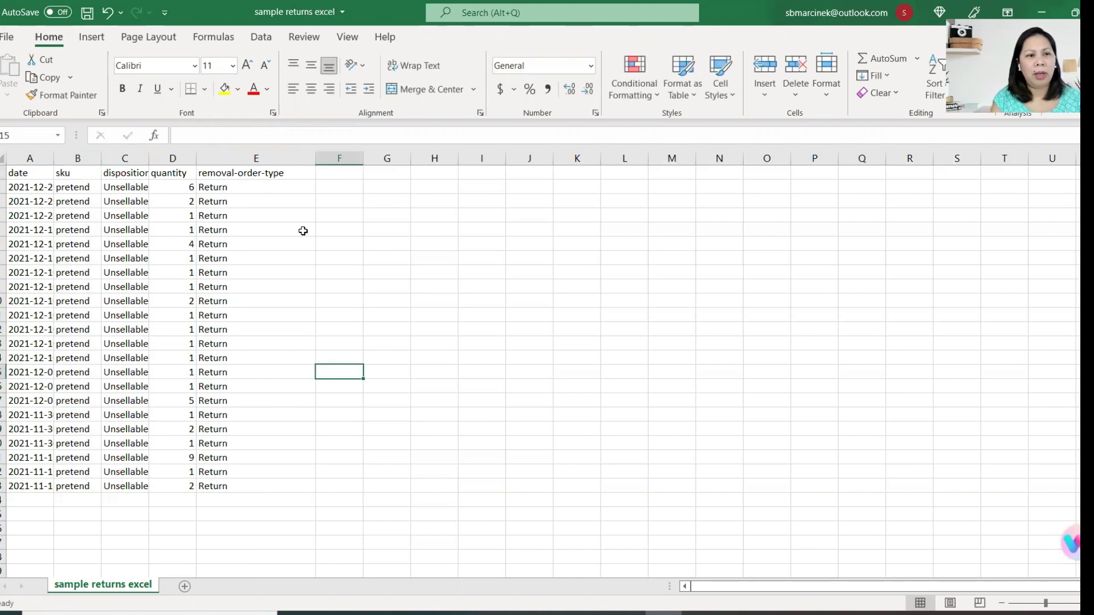
# - Add the headers "price" in F1 and "tax" in G1 after the removal-order-type column
pyautogui.click(346, 177)
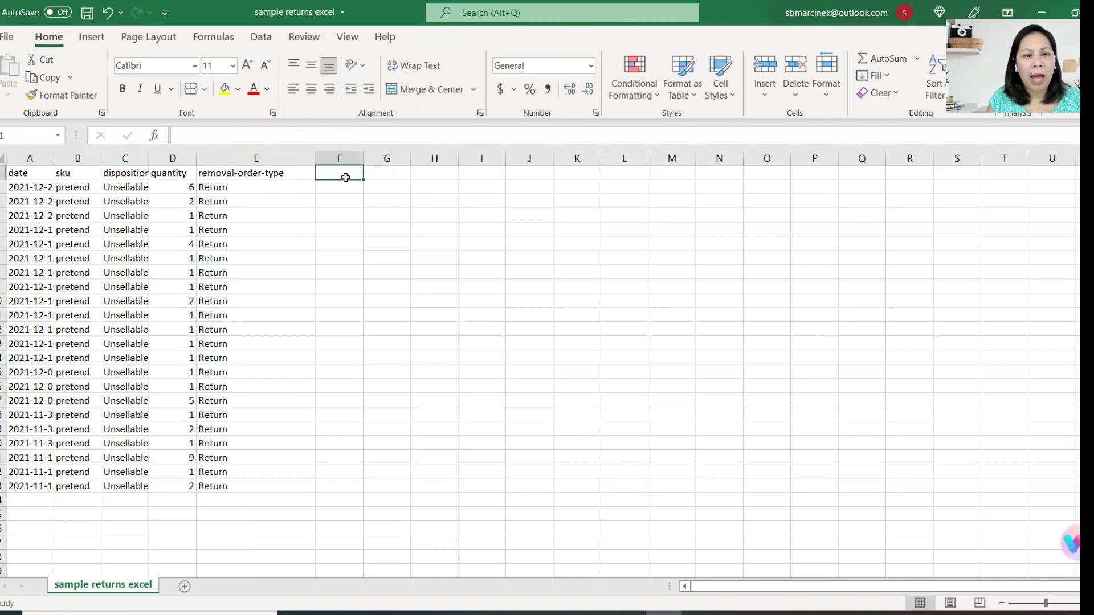
pyautogui.write('p')
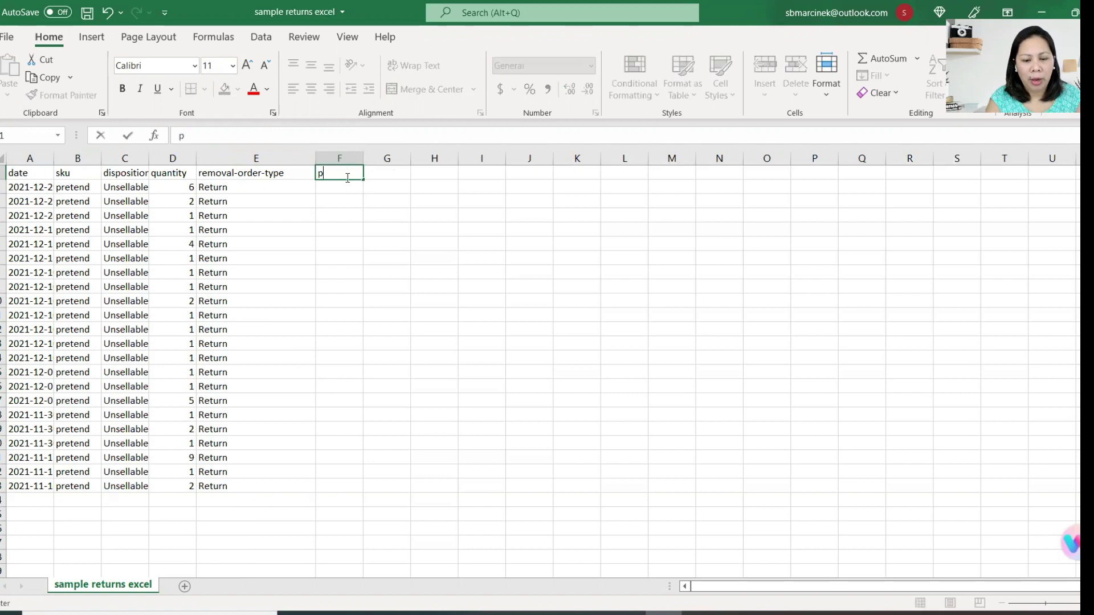
pyautogui.write('rice')
pyautogui.click(385, 180)
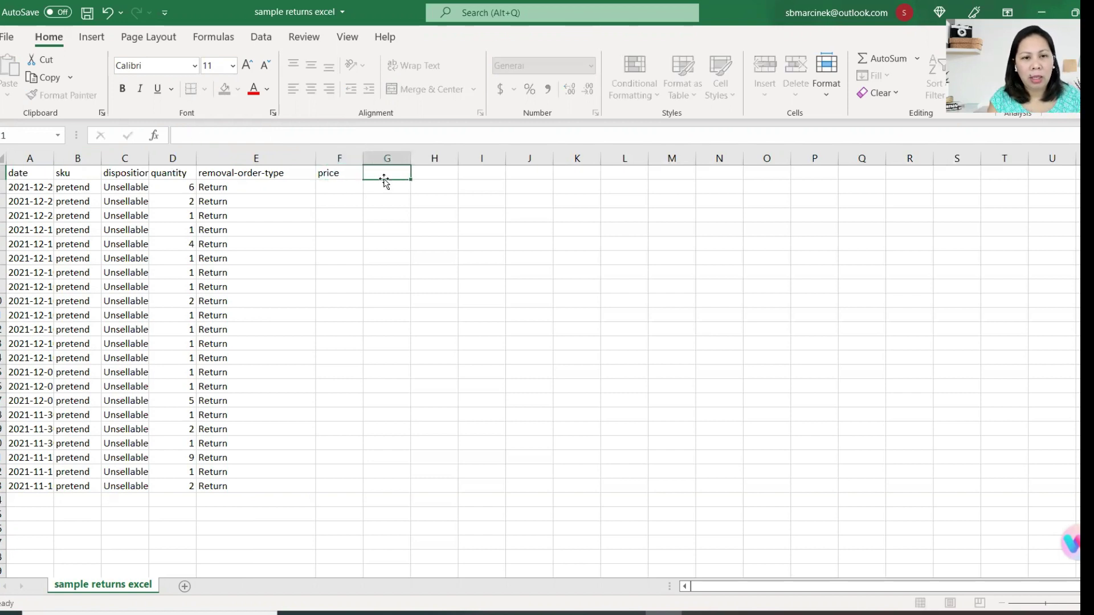
pyautogui.write('tax')
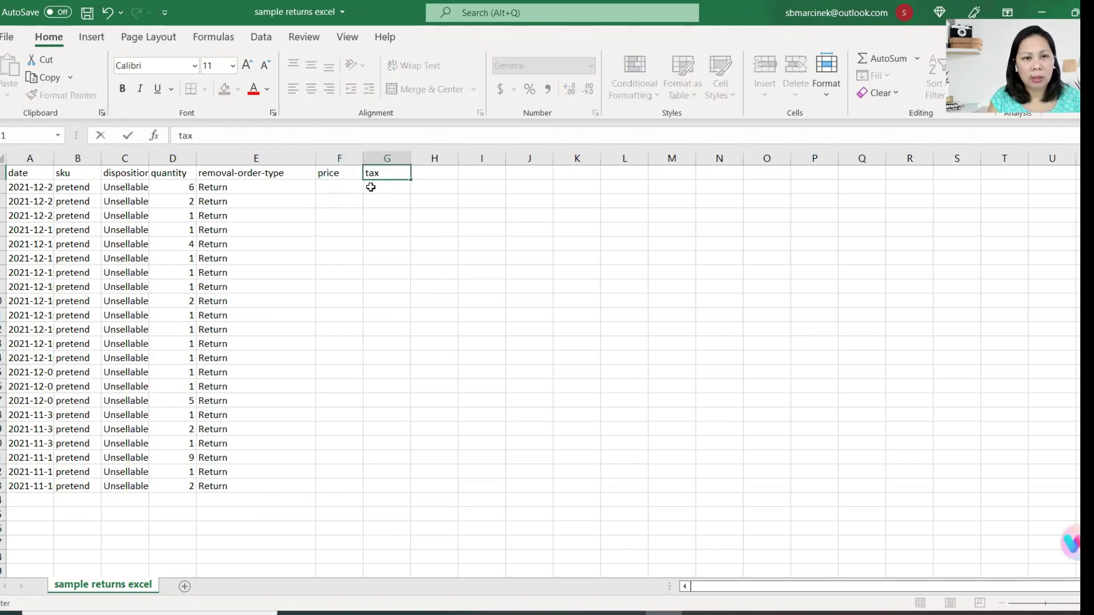
pyautogui.click(349, 197)
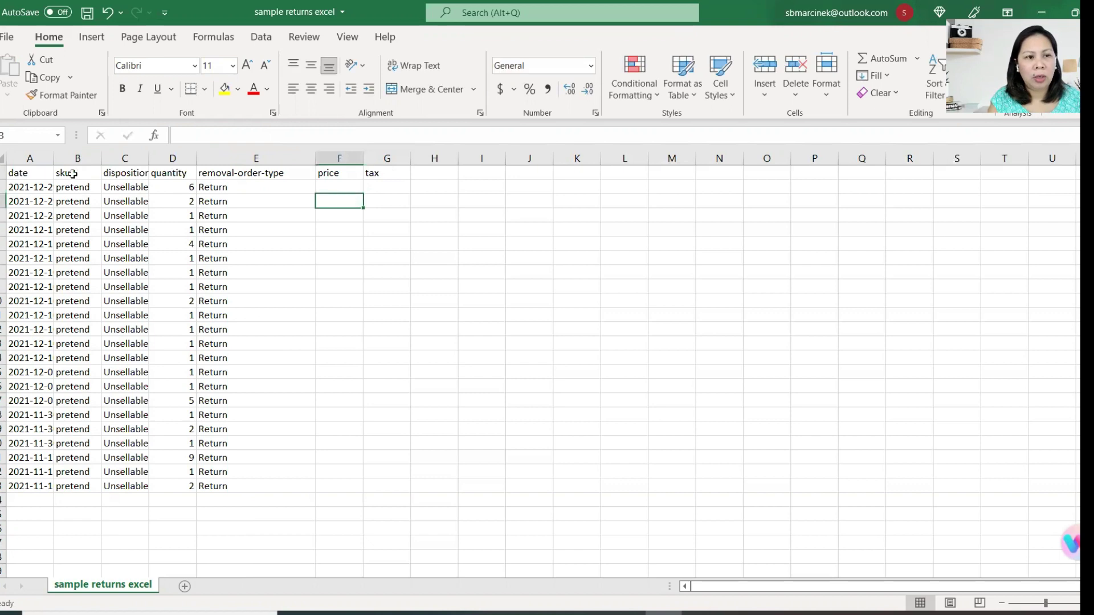
# - Apply filters to the header row A1:G1 of the returns sheet
pyautogui.moveTo(24, 173); pyautogui.dragTo(382, 172)
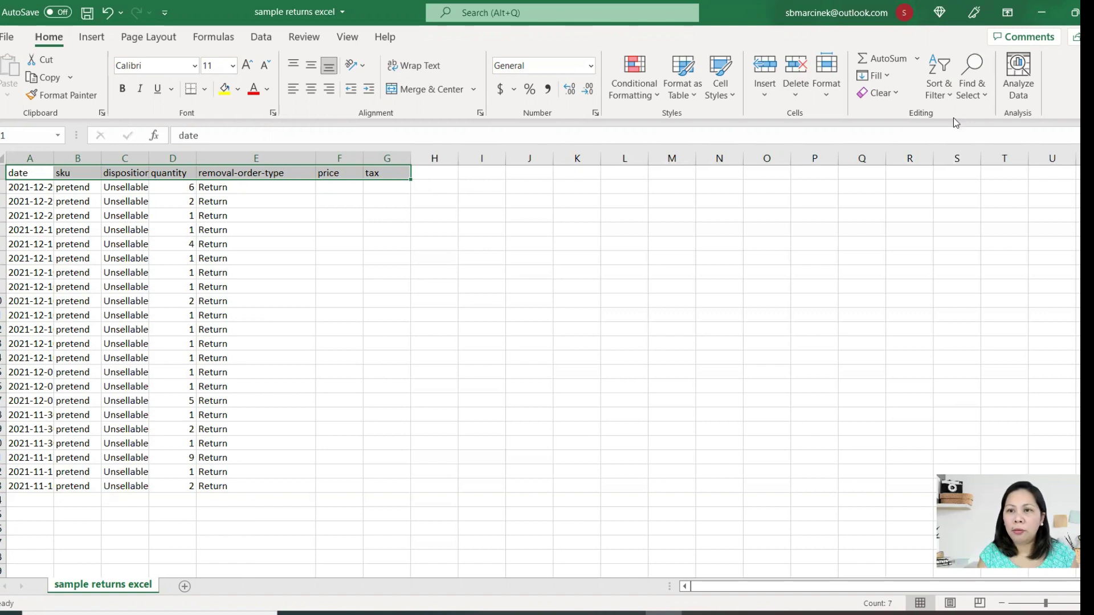
pyautogui.click(939, 89)
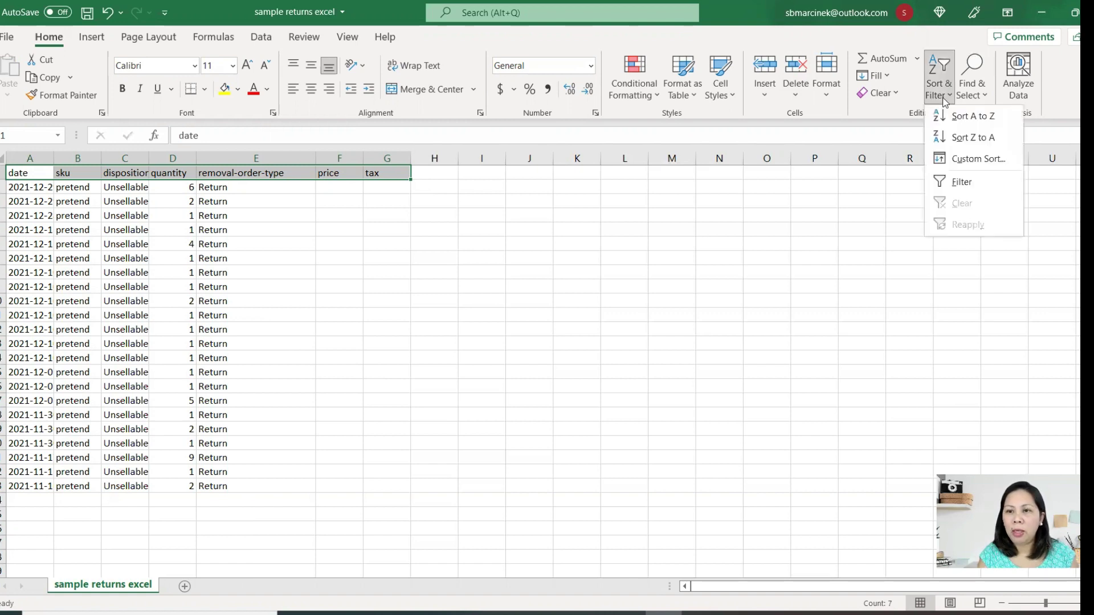
pyautogui.click(961, 183)
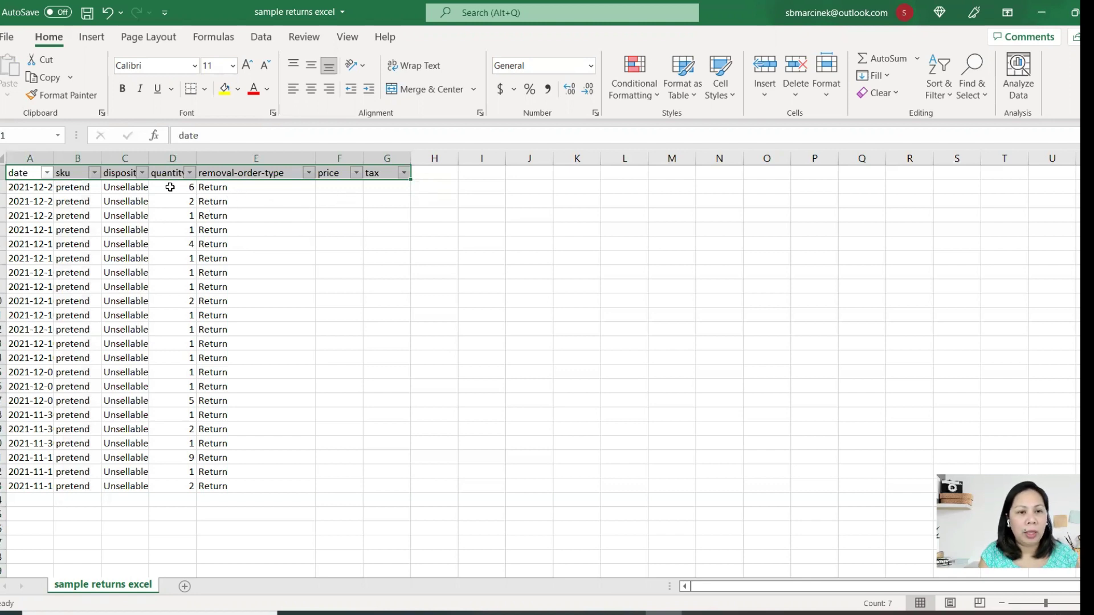
pyautogui.click(341, 183)
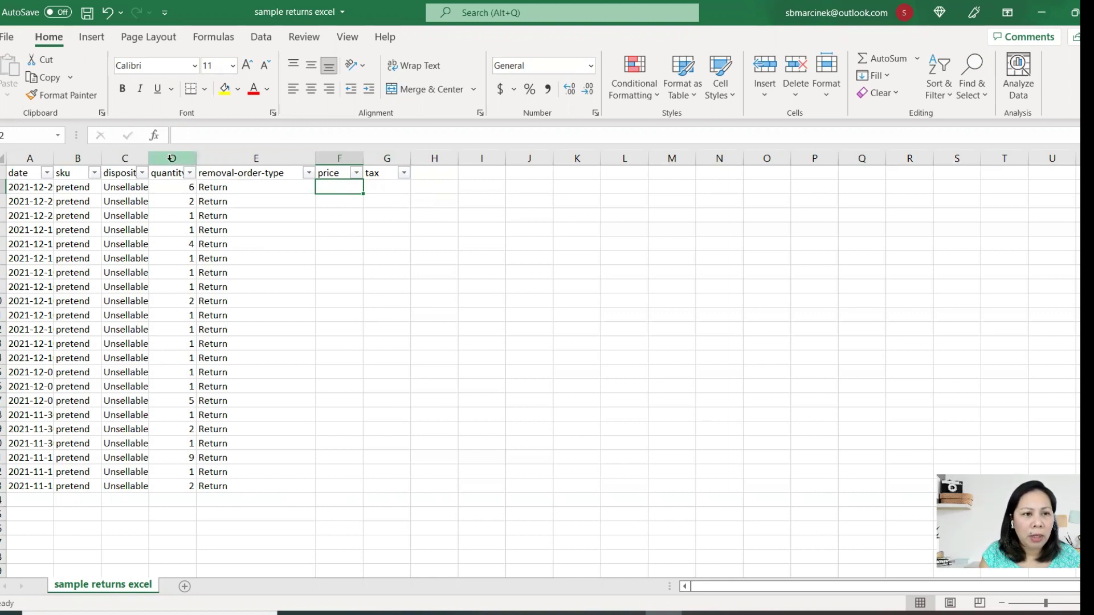
# - Insert a column before disposition with the header "name" and enter abc as the first product name in C2
pyautogui.rightClick(127, 160)
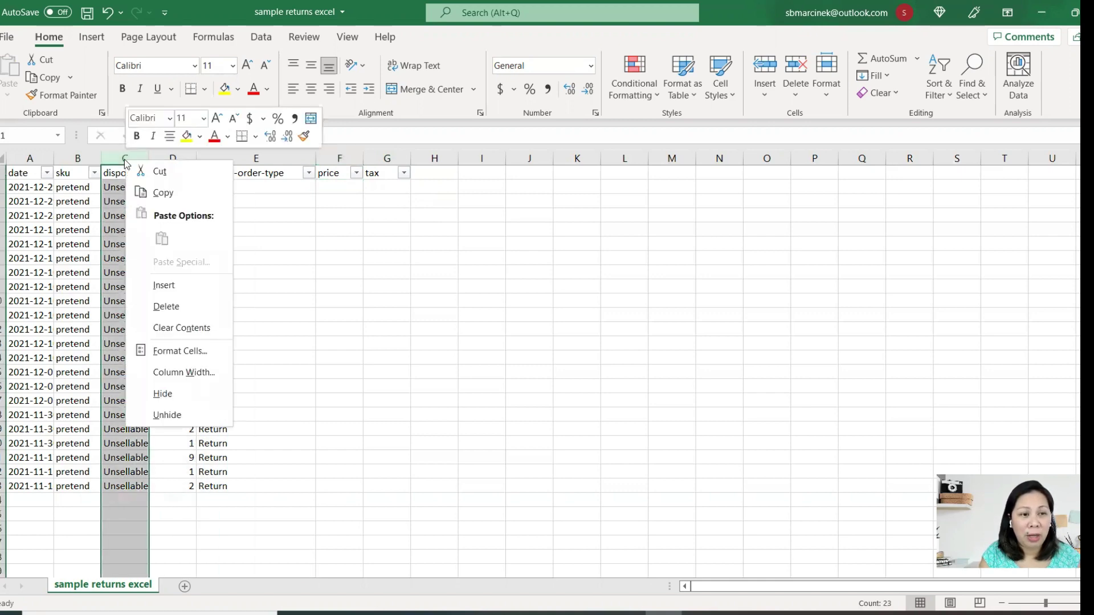
pyautogui.press('Escape')
pyautogui.hotkey('ctrl', 'shift', '+')
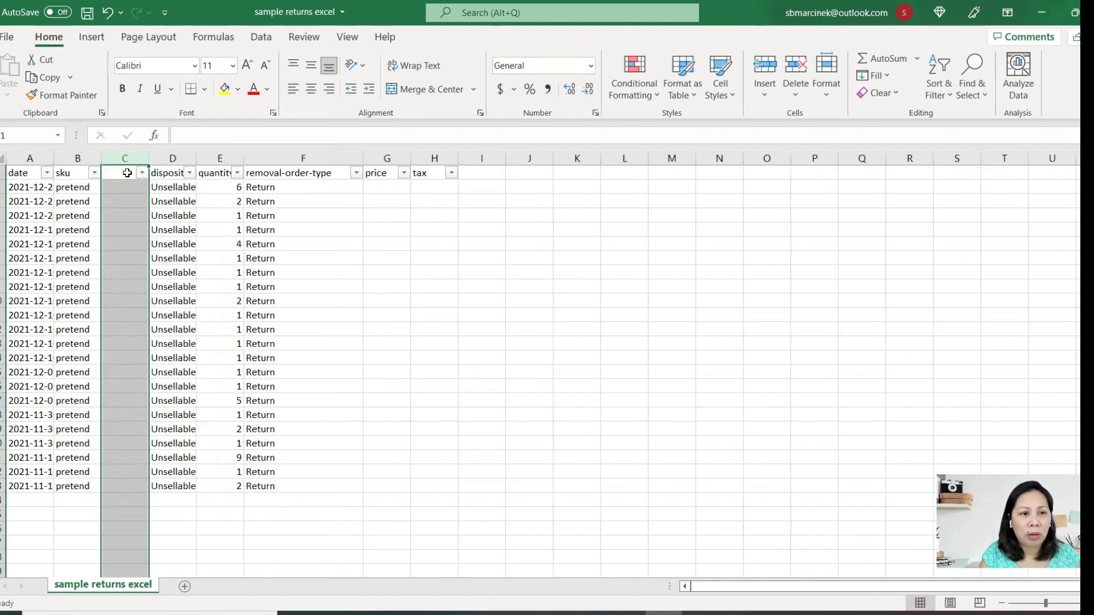
pyautogui.click(124, 172)
pyautogui.write('name')
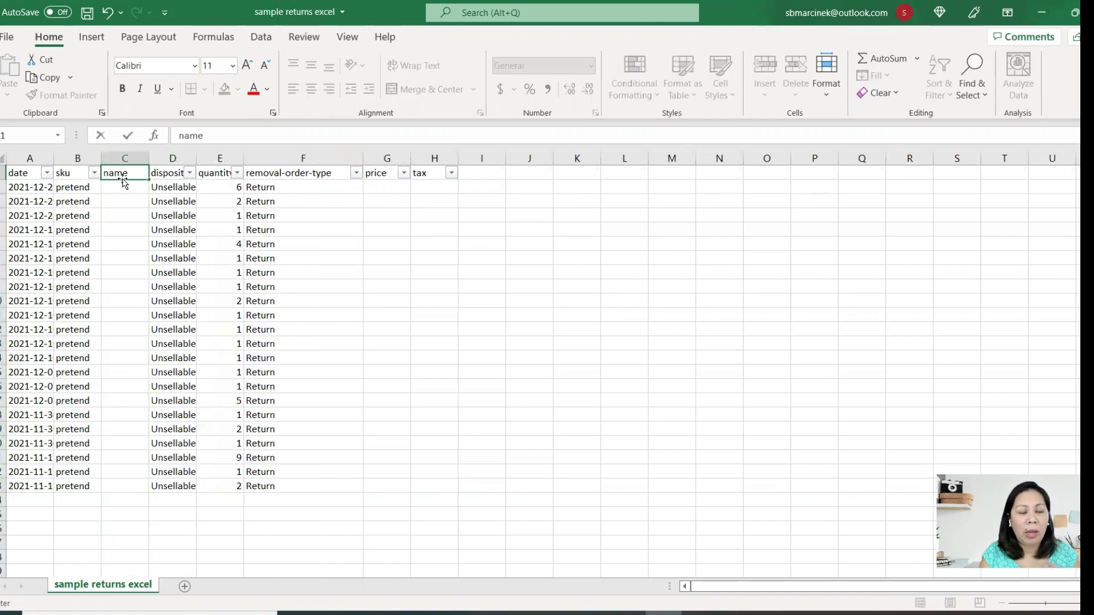
pyautogui.click(122, 187)
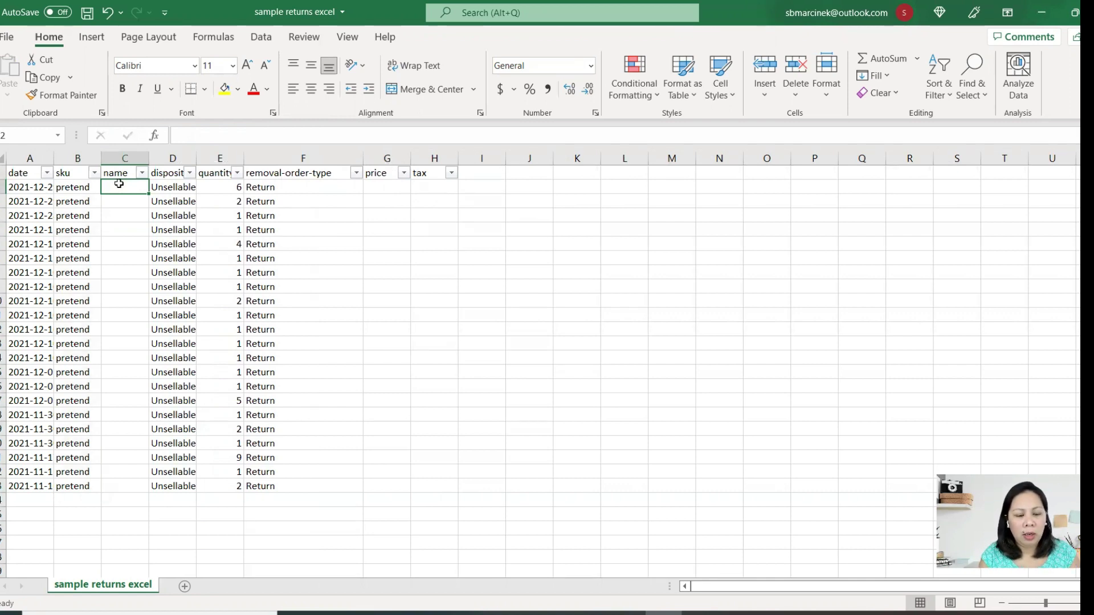
pyautogui.write('abc')
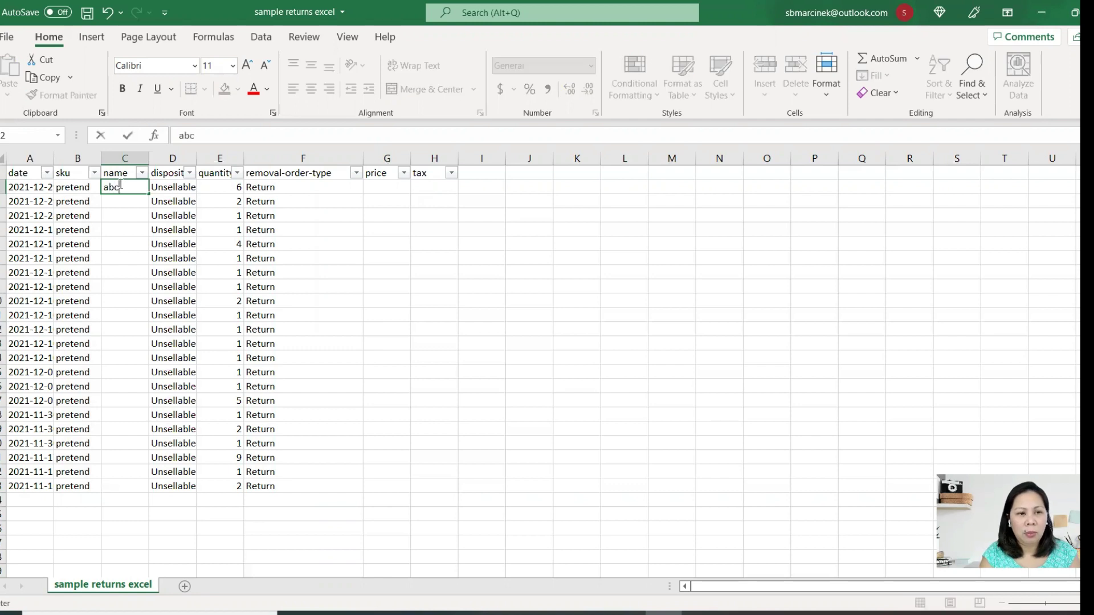
# - Calculate the first row's price in G2 with the formula =E2*5, multiplying the quantity by 5
pyautogui.click(384, 186)
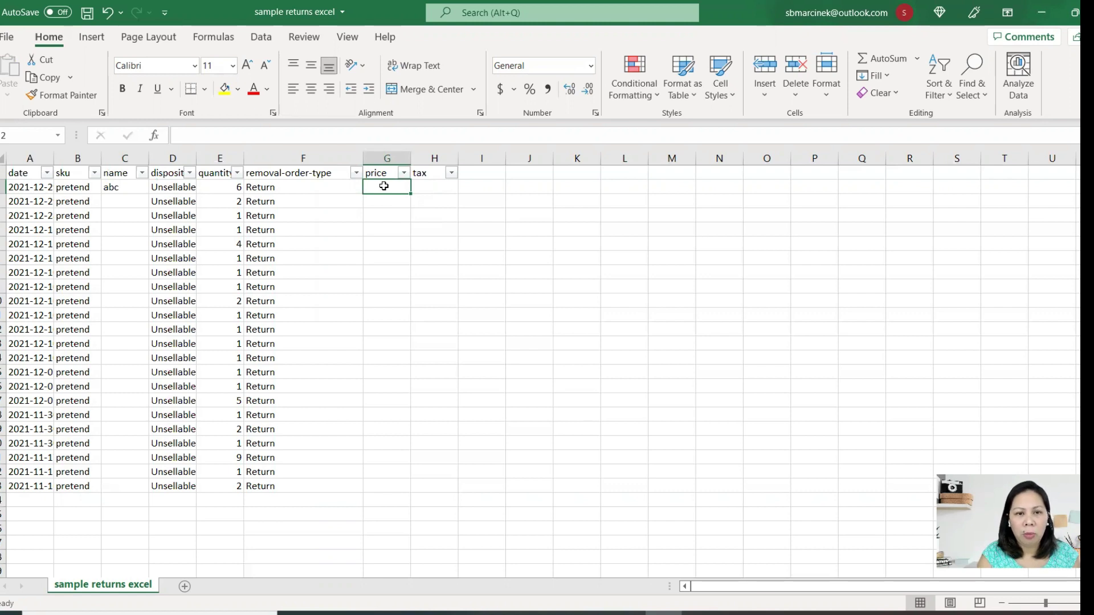
pyautogui.write('=')
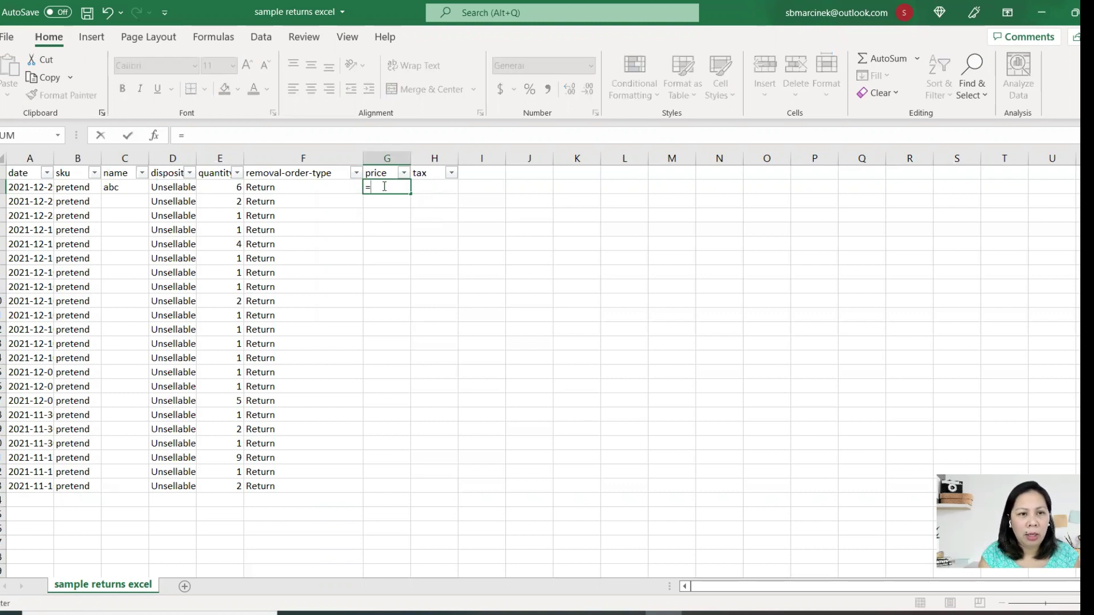
pyautogui.write('e')
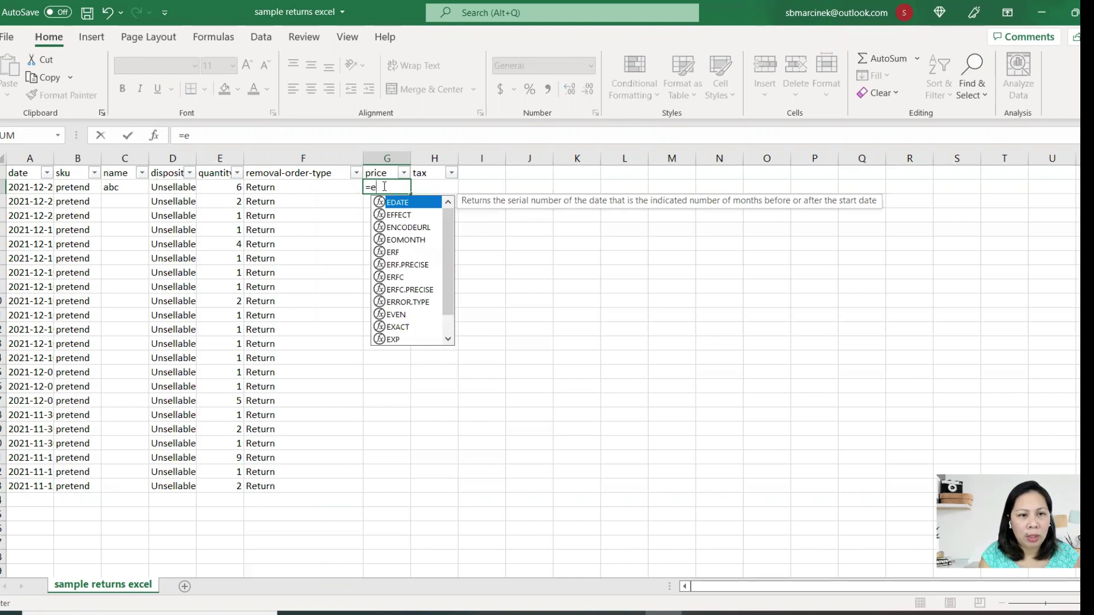
pyautogui.write('2')
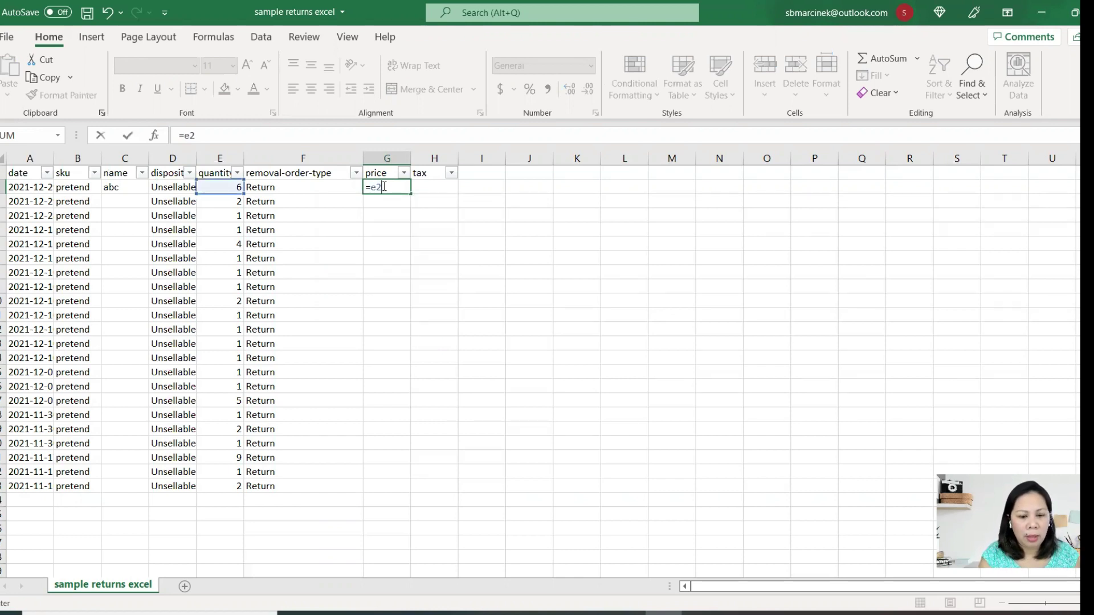
pyautogui.write('*')
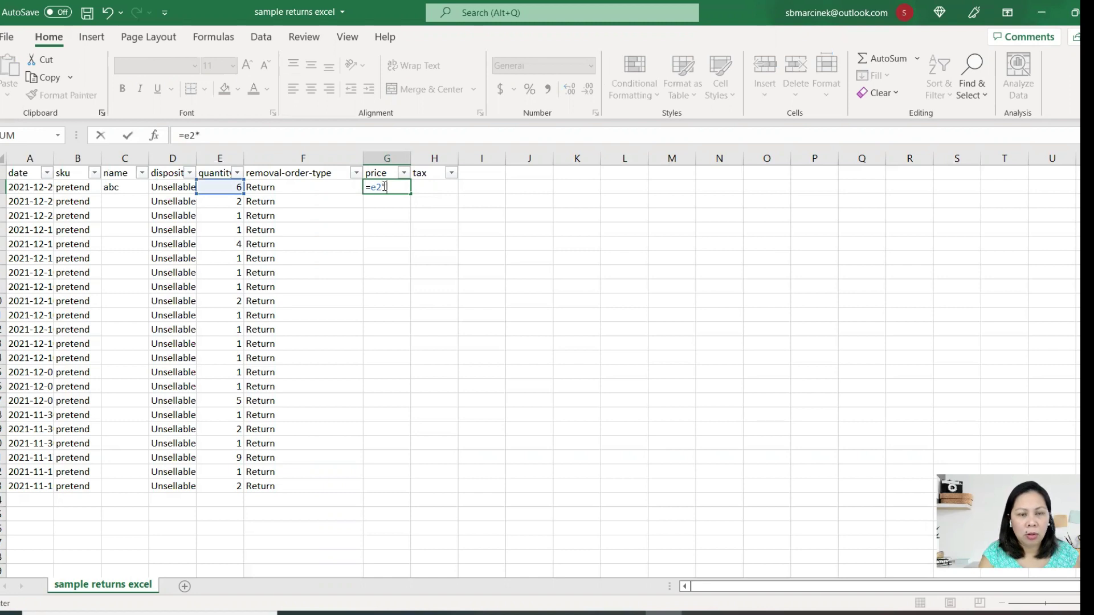
pyautogui.write('5')
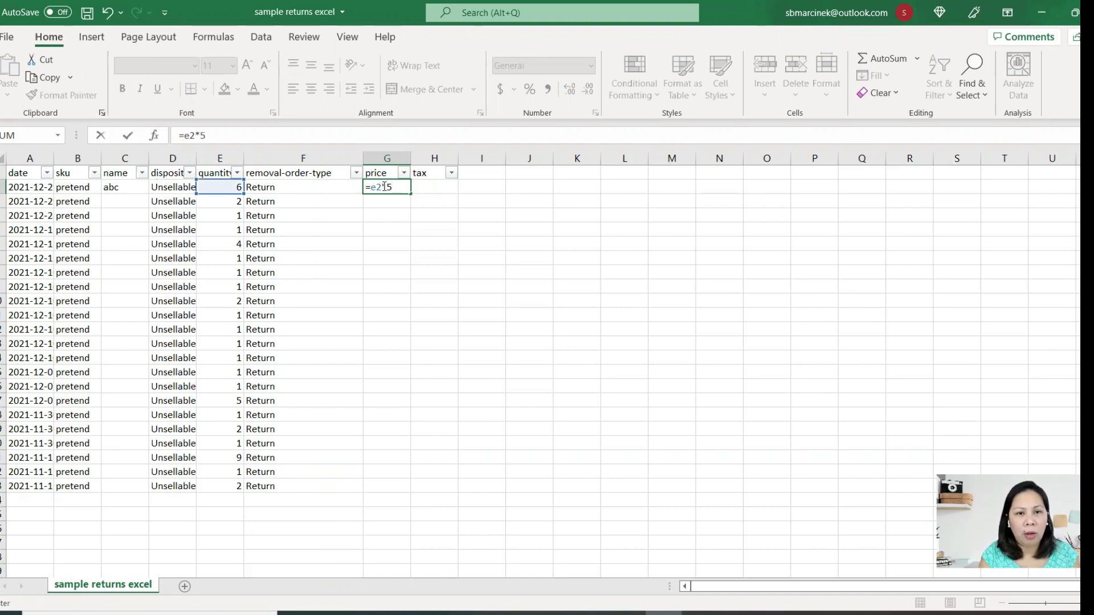
pyautogui.press('Return')
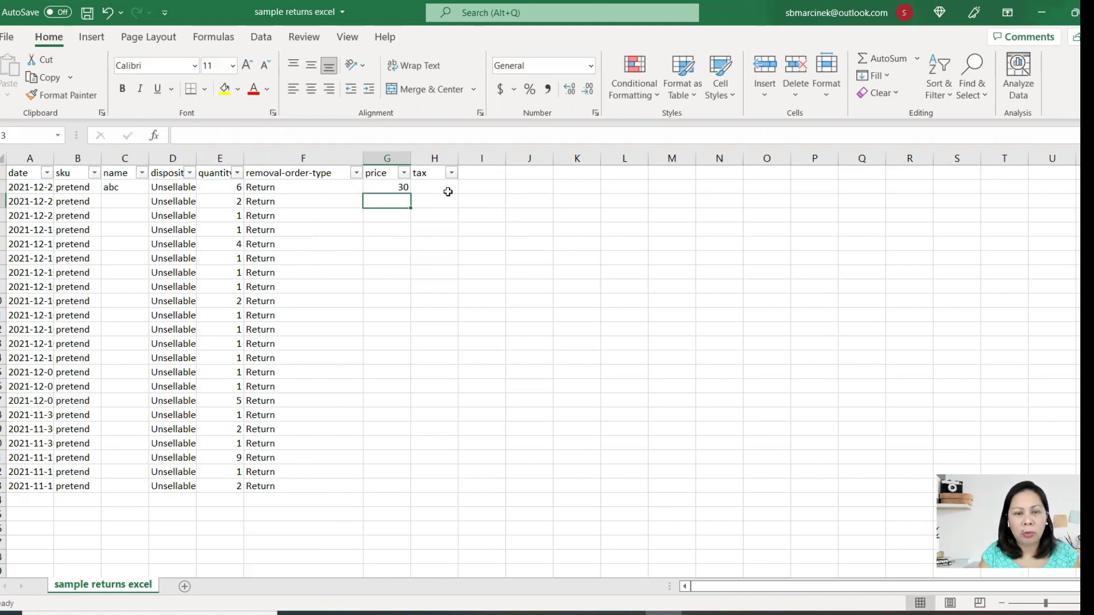
# - Calculate the first row's tax in H2 with the formula =G2*.13, multiplying the price by .13
pyautogui.click(433, 187)
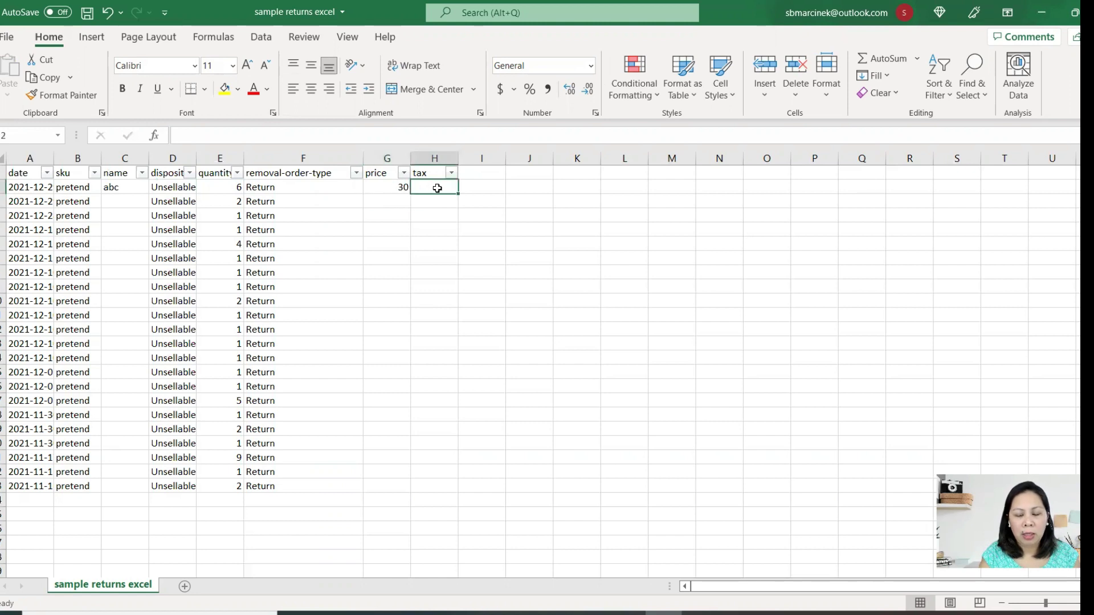
pyautogui.write('=')
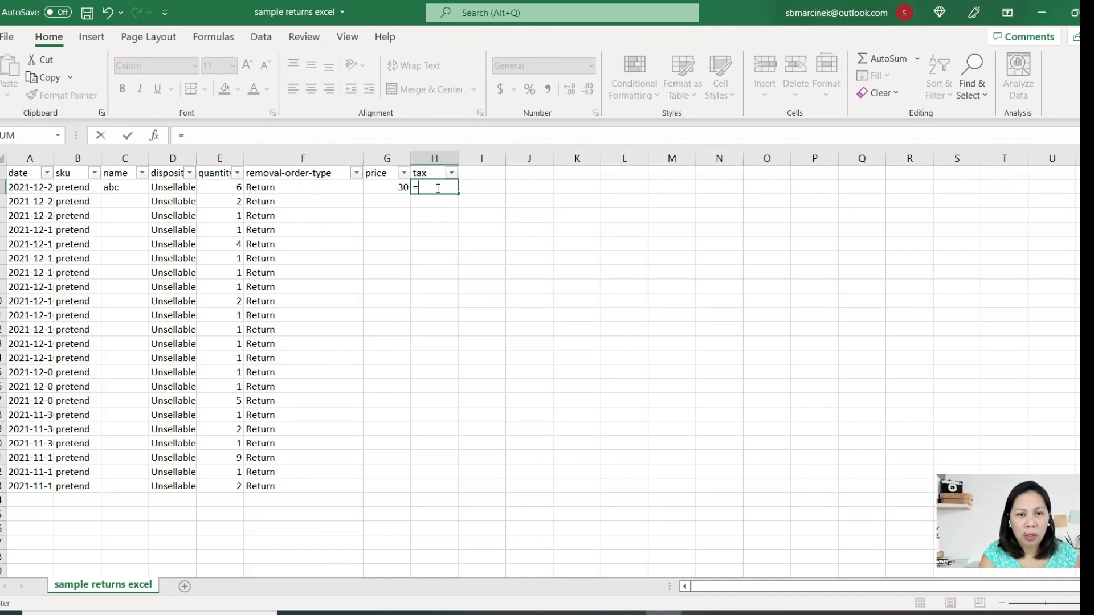
pyautogui.write('g')
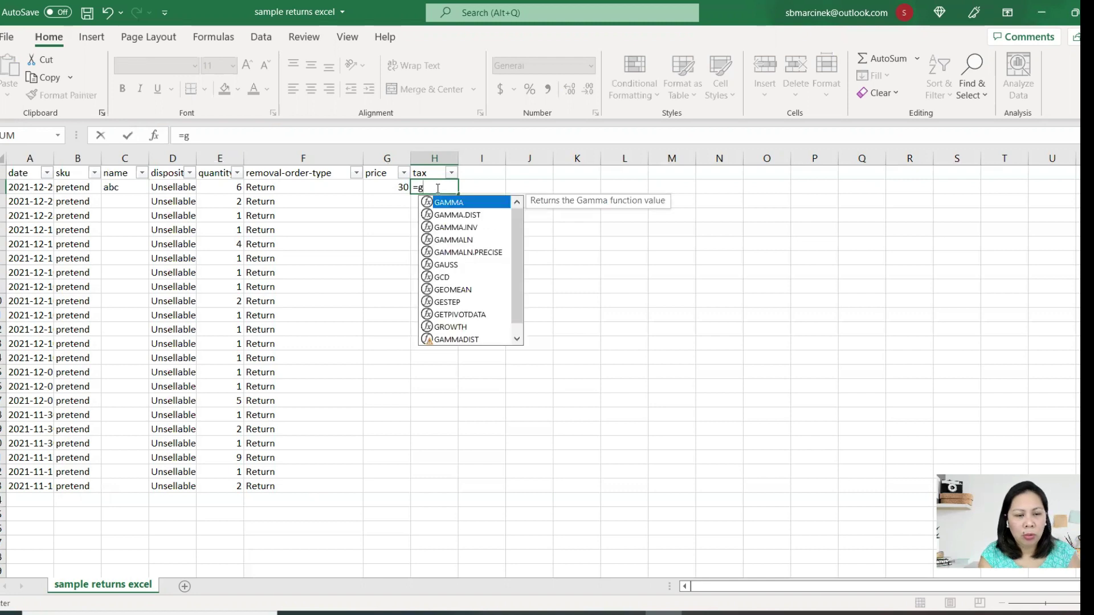
pyautogui.write('2*')
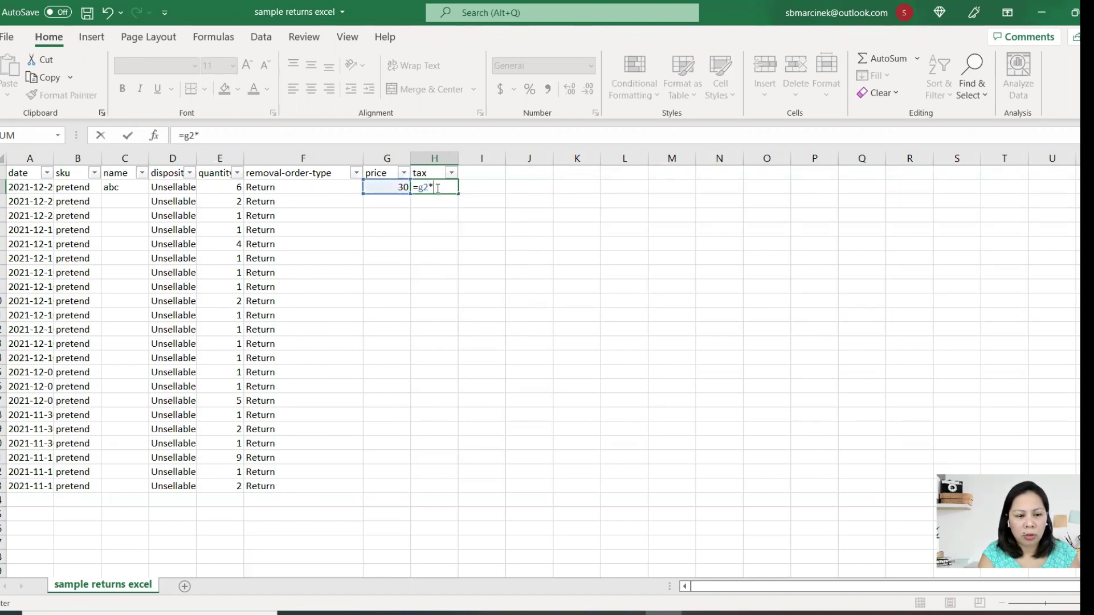
pyautogui.write('13')
pyautogui.press('BackSpace')
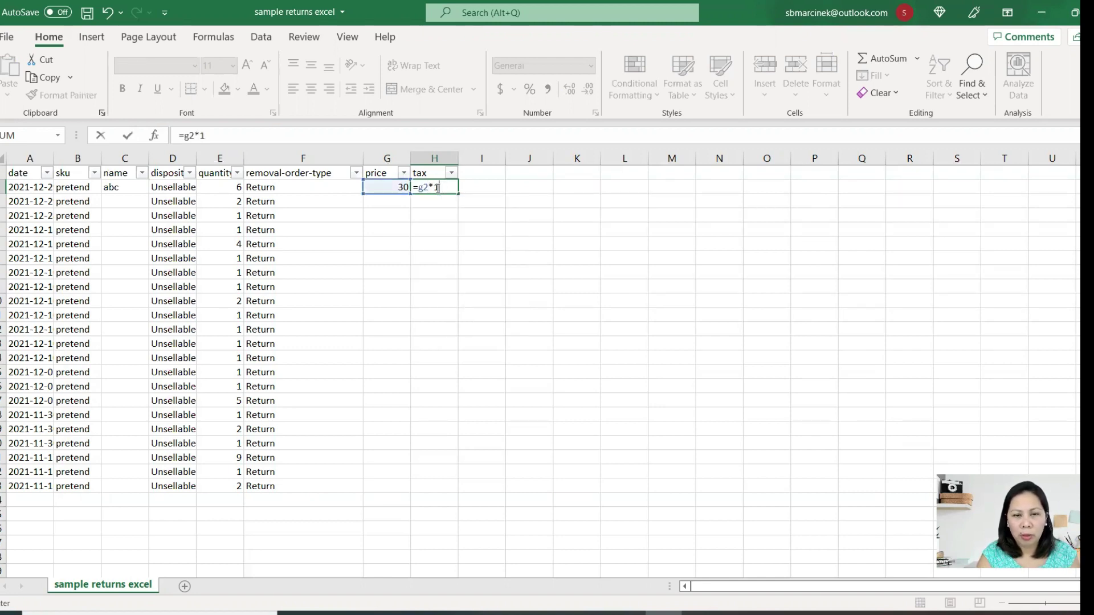
pyautogui.press('BackSpace')
pyautogui.write('.13')
pyautogui.press('Return')
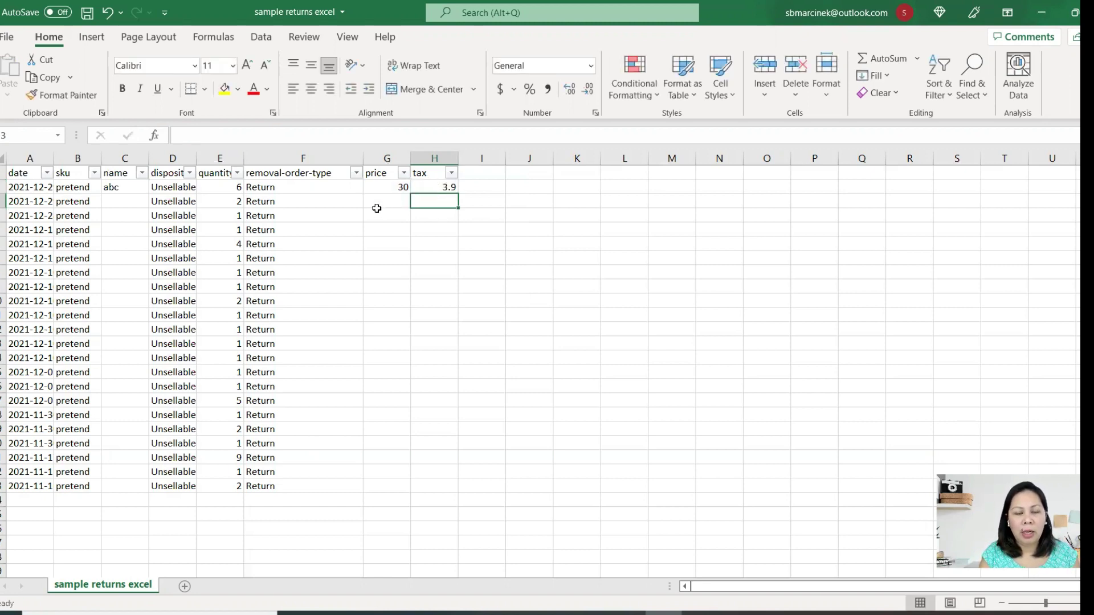
# - Copy the price and tax formulas from G2:H2 down through row 23
pyautogui.moveTo(375, 185); pyautogui.dragTo(451, 487)
pyautogui.hotkey('ctrl', 'c')
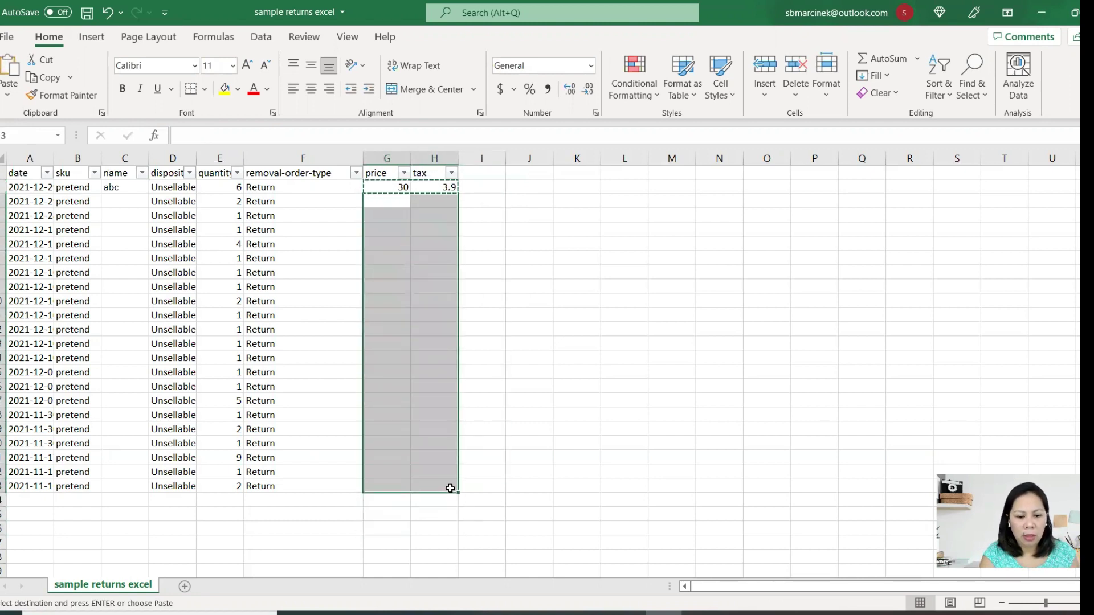
pyautogui.hotkey('ctrl', 'v')
# - Change the price formulas to =E3*6 in G3 and =E4*4.99 in G4
pyautogui.click(378, 202)
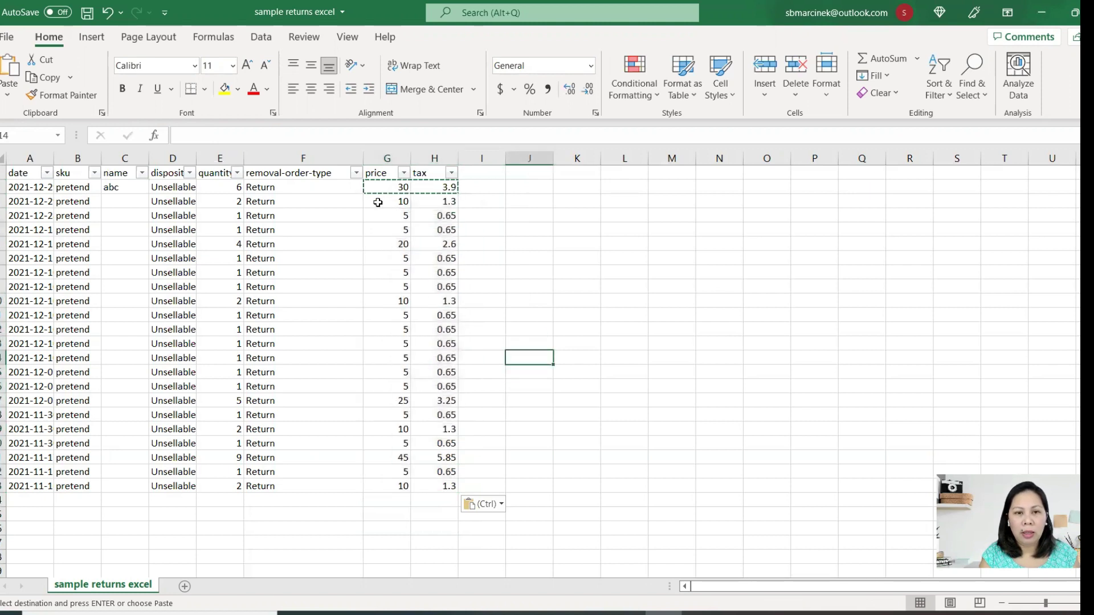
pyautogui.click(210, 139)
pyautogui.press('BackSpace')
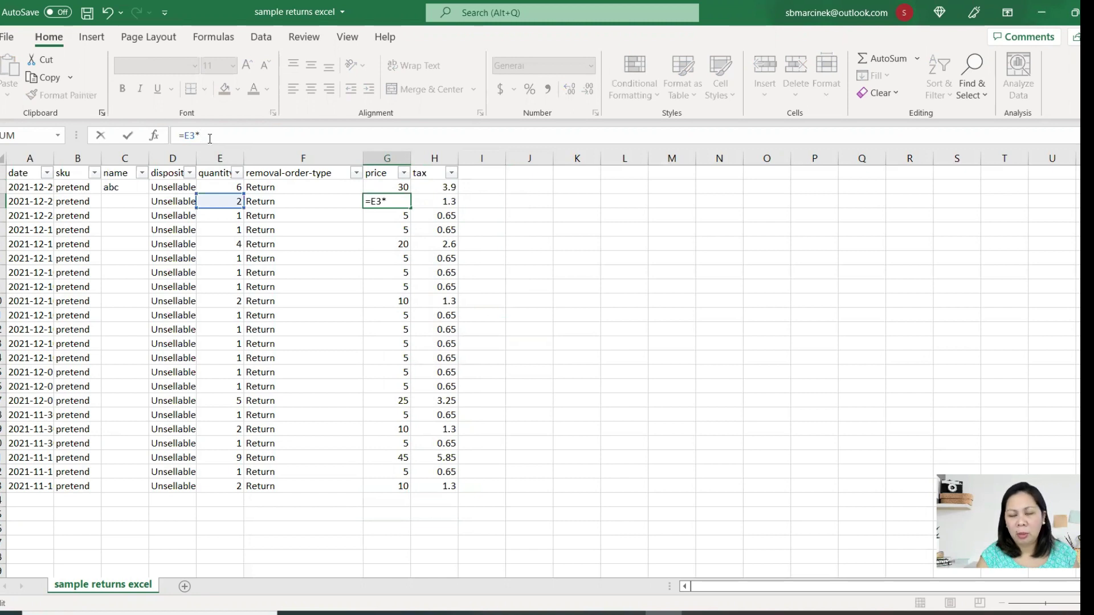
pyautogui.write('6')
pyautogui.click(403, 216)
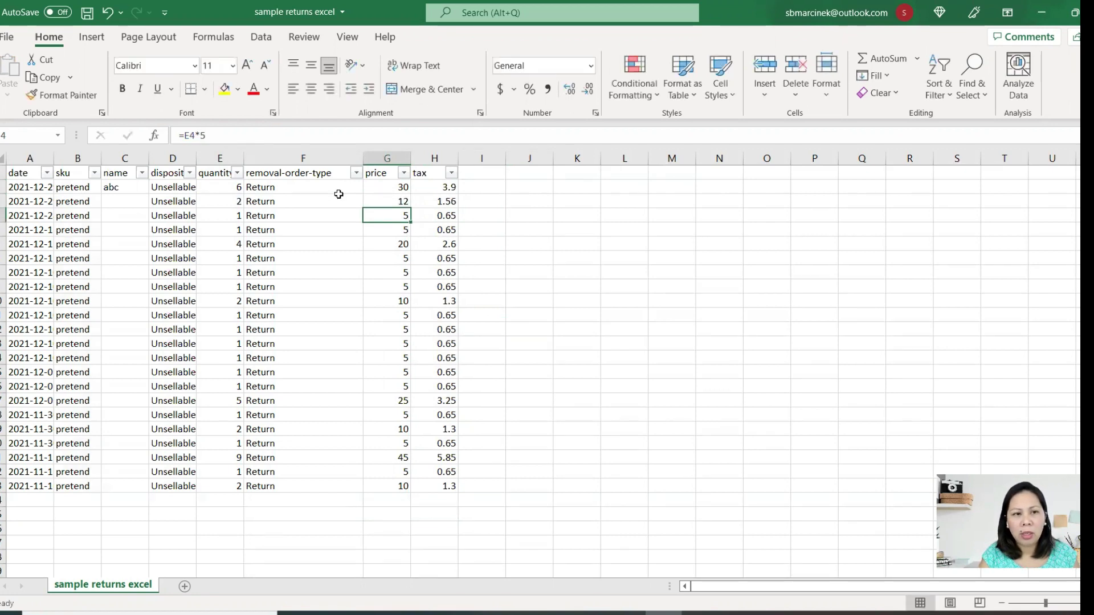
pyautogui.click(211, 137)
pyautogui.press('BackSpace')
pyautogui.write('4')
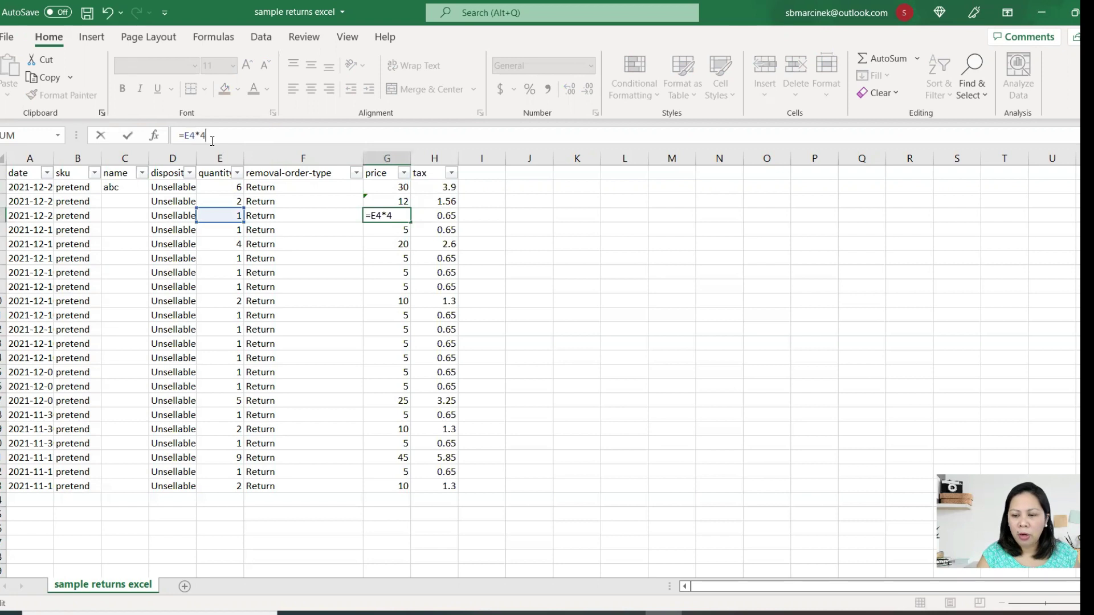
pyautogui.write('.99')
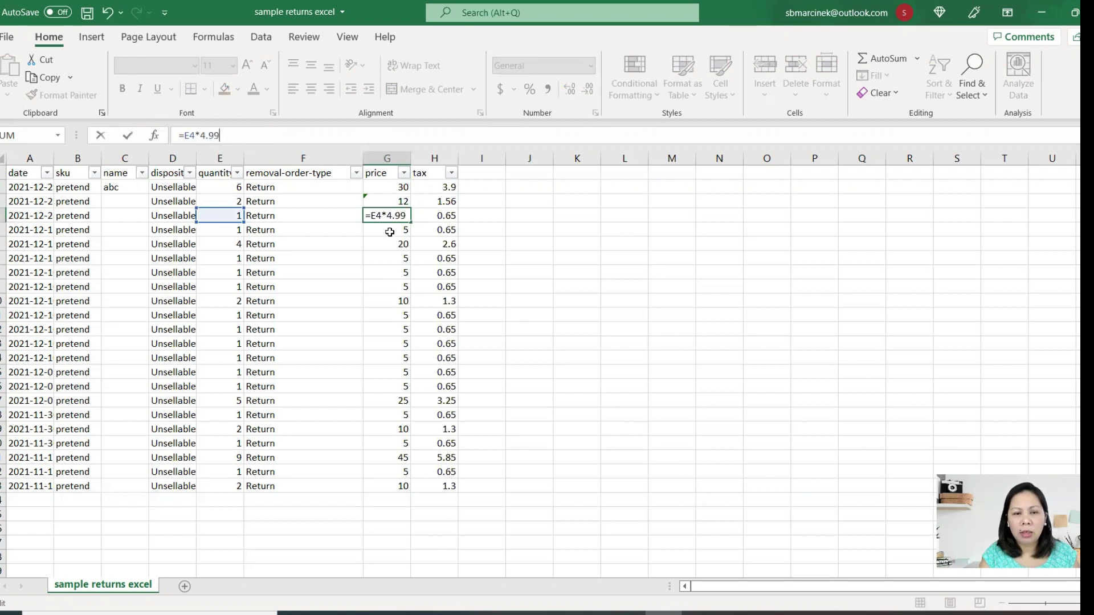
# - Change the price formula in G5 to =E5*2.99
pyautogui.click(390, 232)
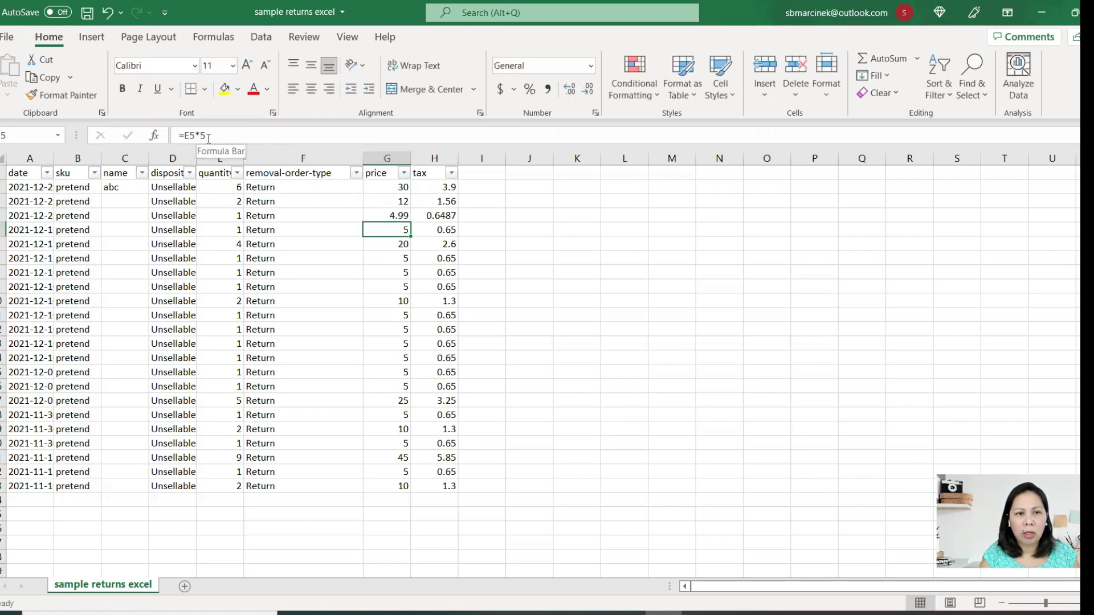
pyautogui.click(208, 138)
pyautogui.press('BackSpace')
pyautogui.write('2.99')
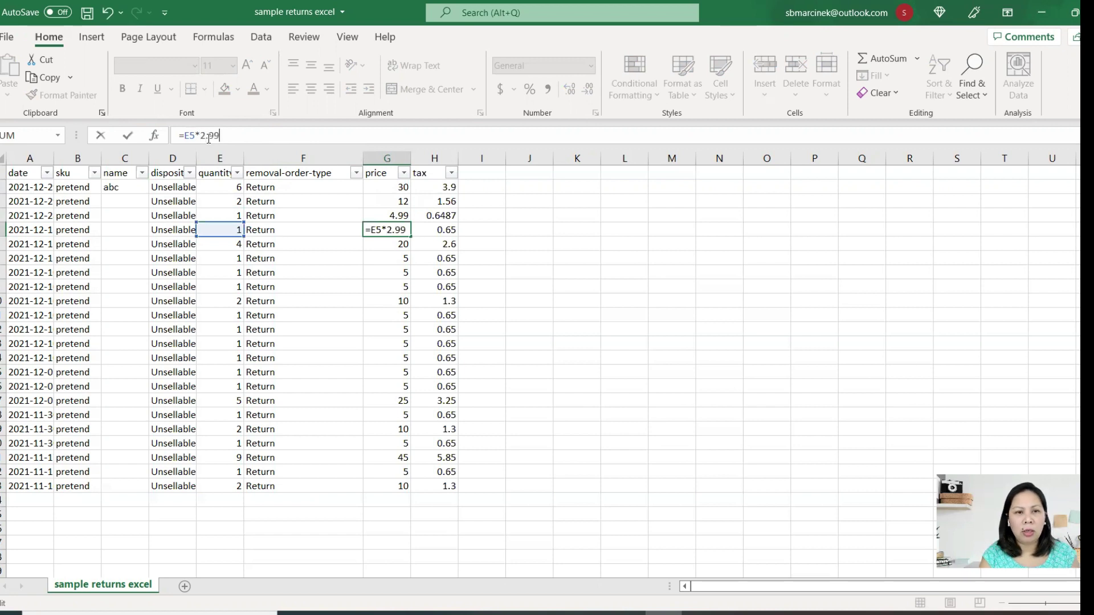
pyautogui.click(403, 300)
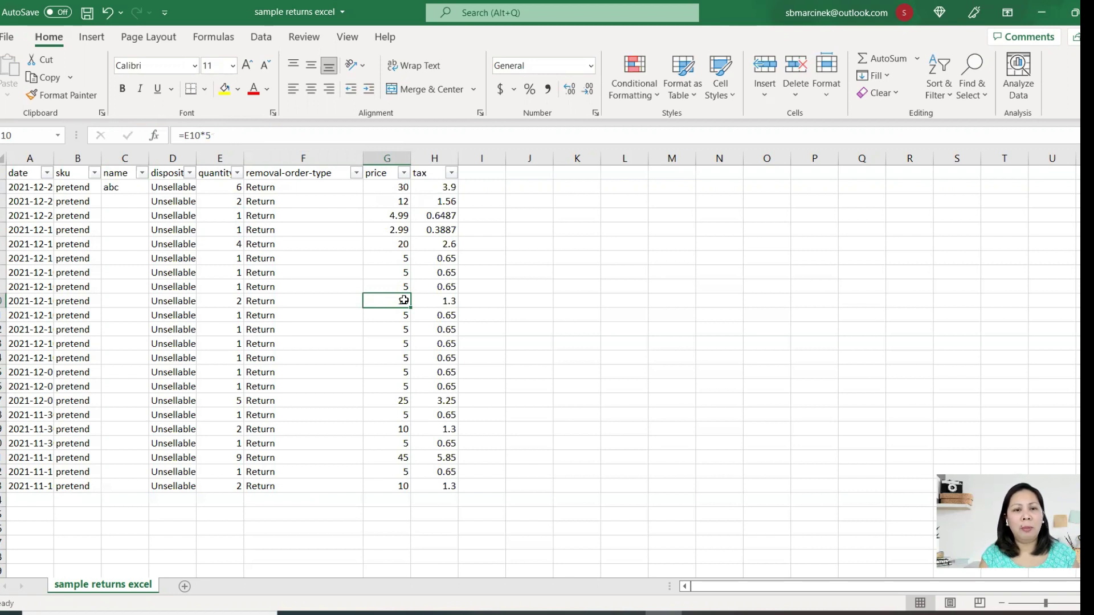
pyautogui.click(388, 246)
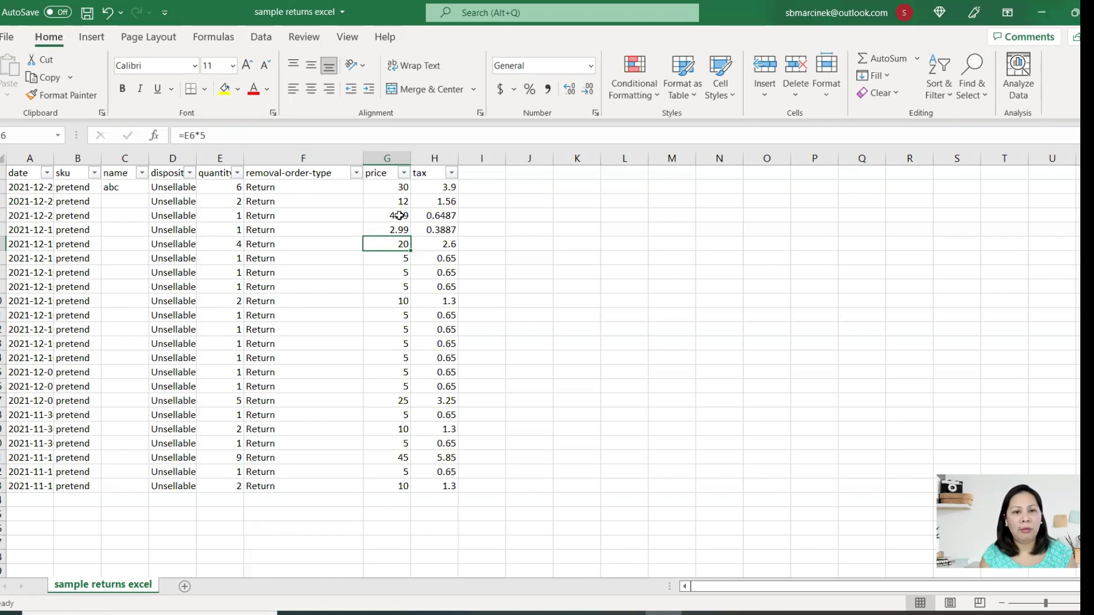
# - Sum the price and tax columns in row 24 using AutoSum
pyautogui.click(390, 186)
pyautogui.moveTo(389, 187); pyautogui.dragTo(398, 485)
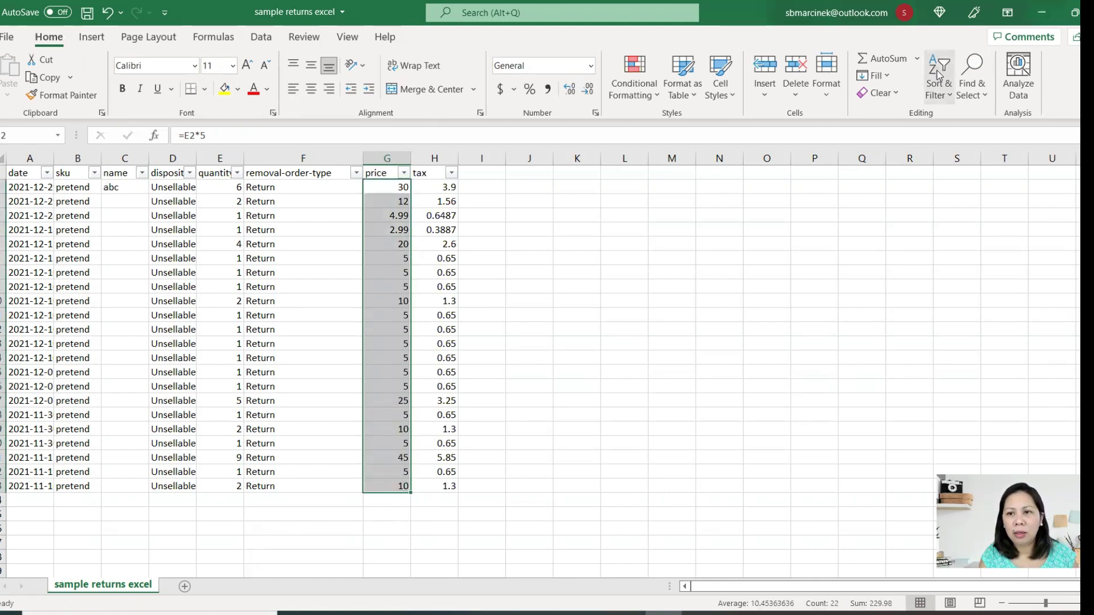
pyautogui.click(937, 94)
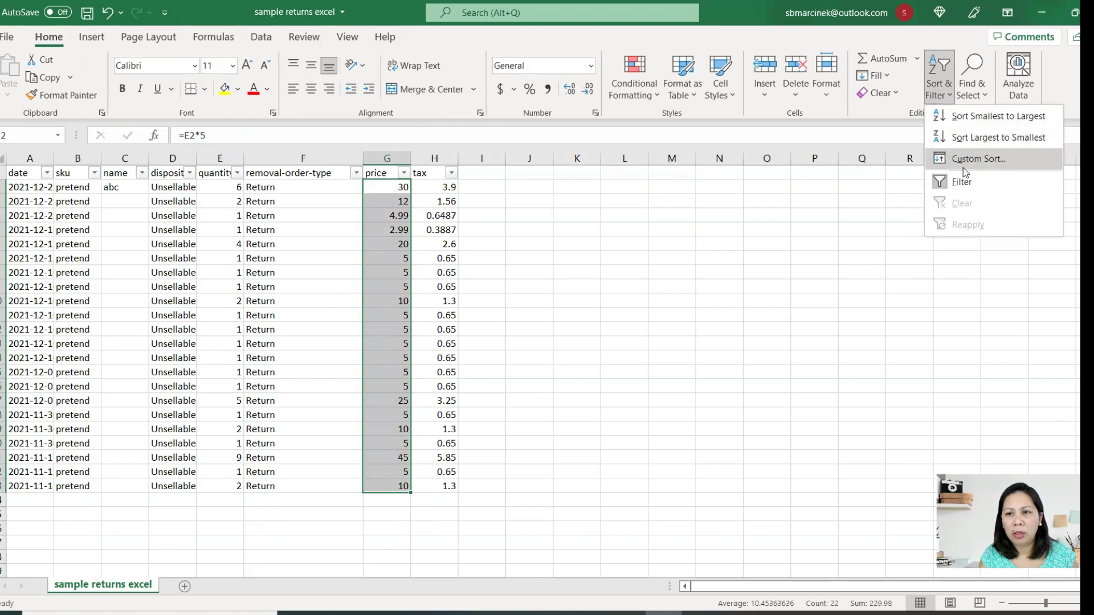
pyautogui.click(882, 56)
pyautogui.click(881, 55)
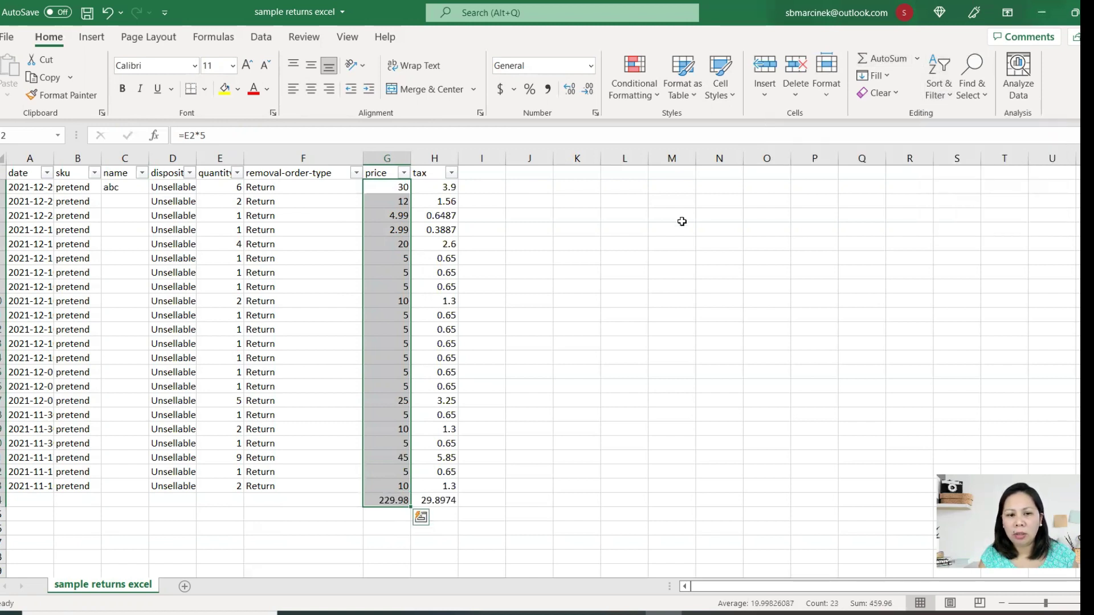
# - Label the sums row by entering total in F24
pyautogui.click(304, 506)
pyautogui.write('total')
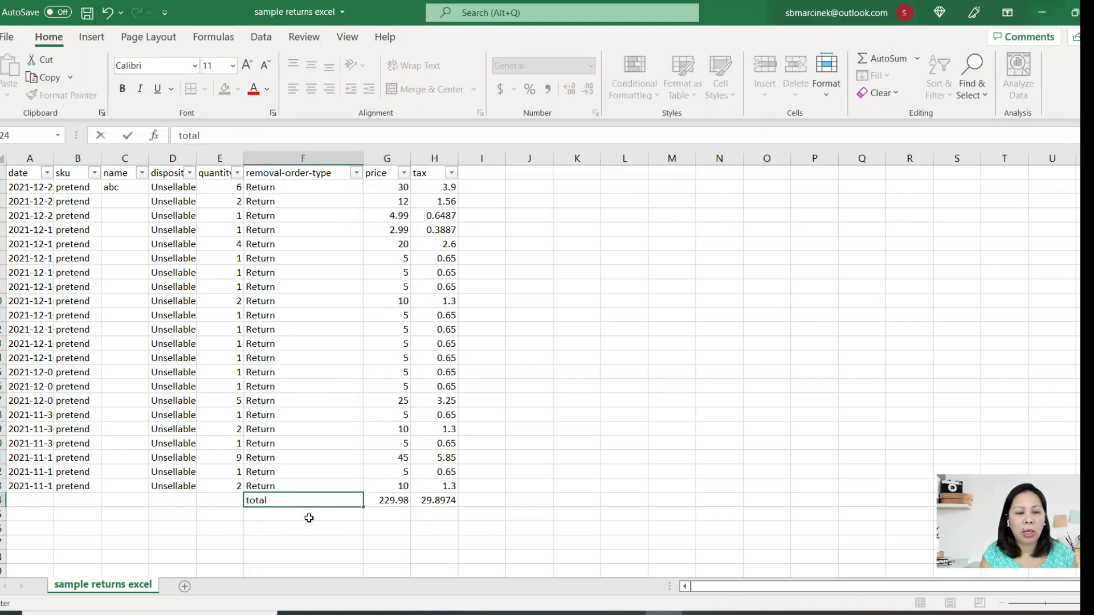
pyautogui.press('Return')
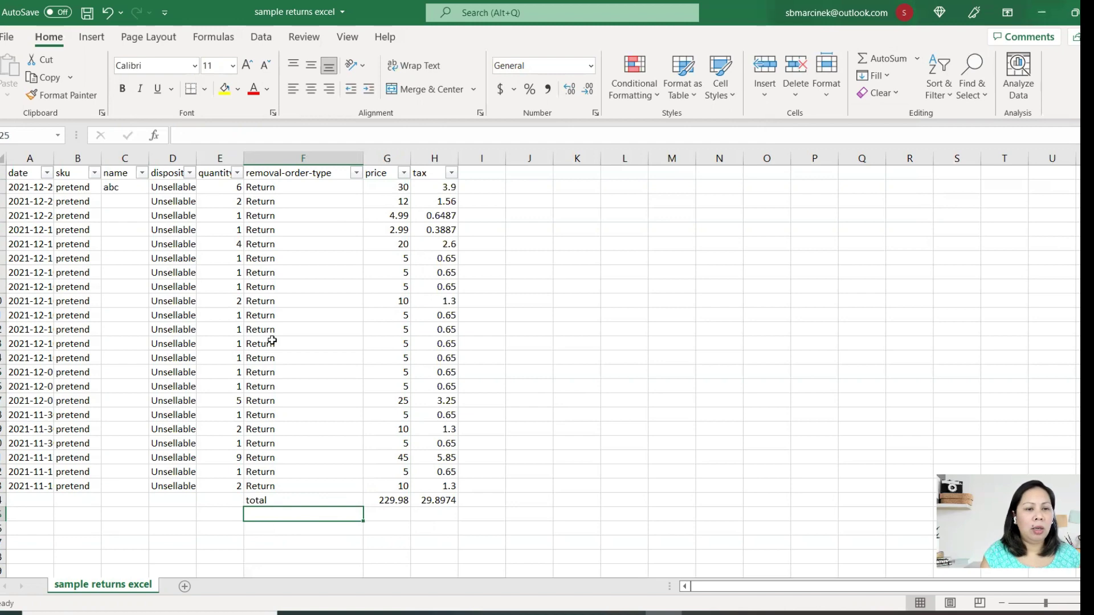
pyautogui.click(231, 525)
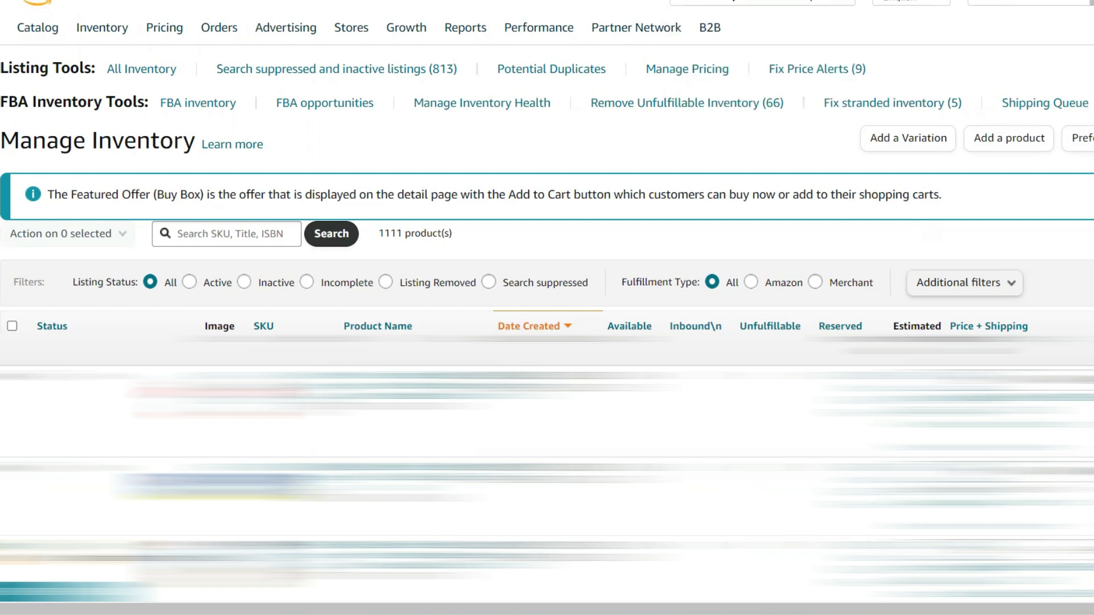
# - Switch to Amazon Seller Central and open the Shipping Queue from the Manage Inventory page
pyautogui.moveTo(96, 32)
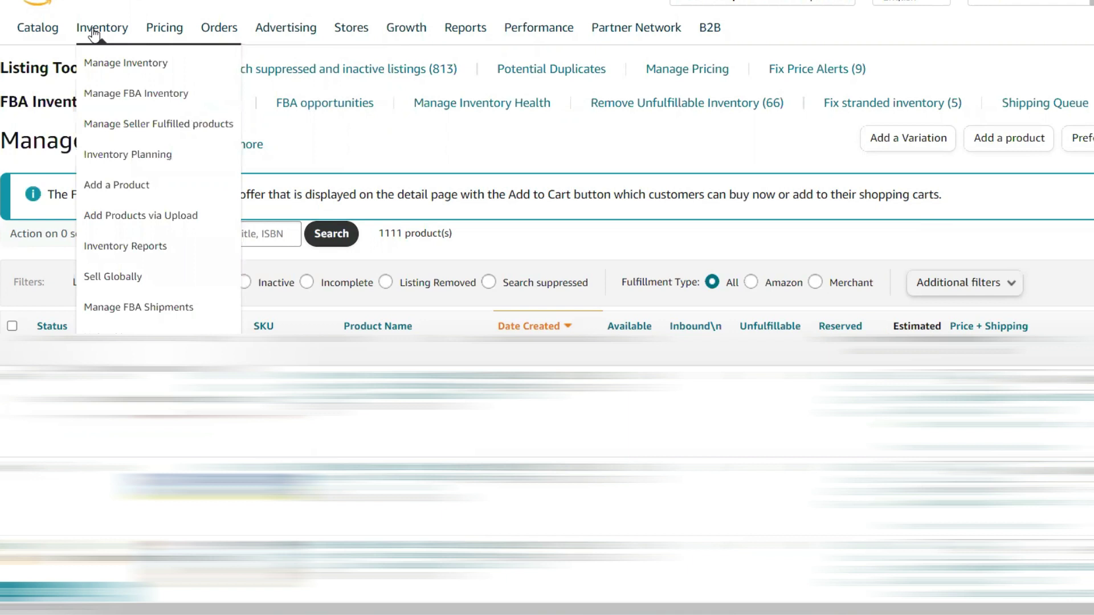
pyautogui.click(113, 73)
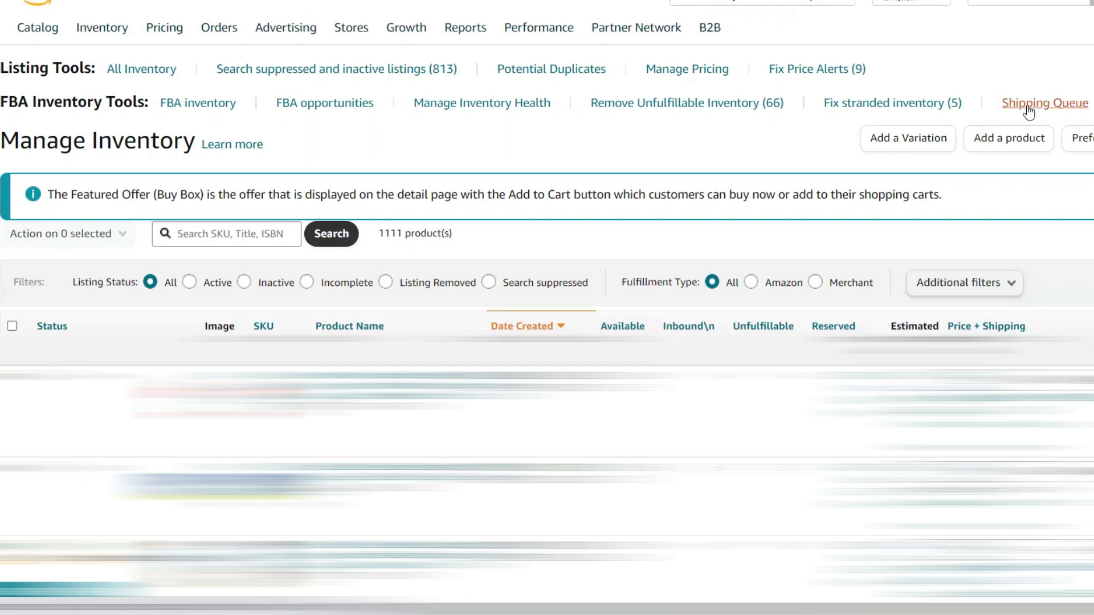
pyautogui.click(1027, 105)
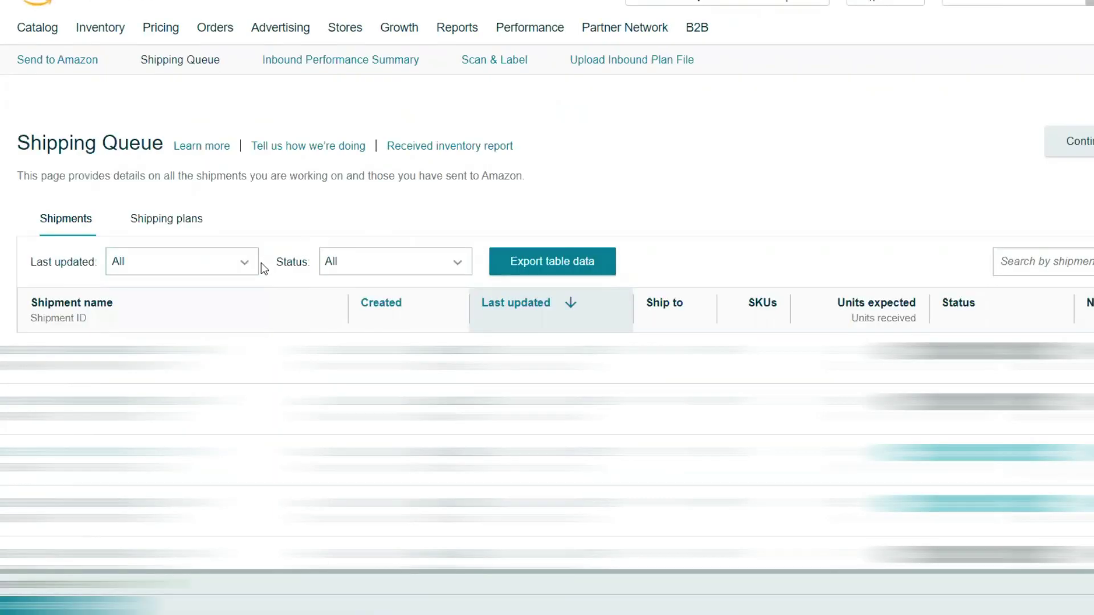
# - Filter the shipments by a custom last-updated date range from 2021-01-01 to 2021-01-31
pyautogui.click(226, 274)
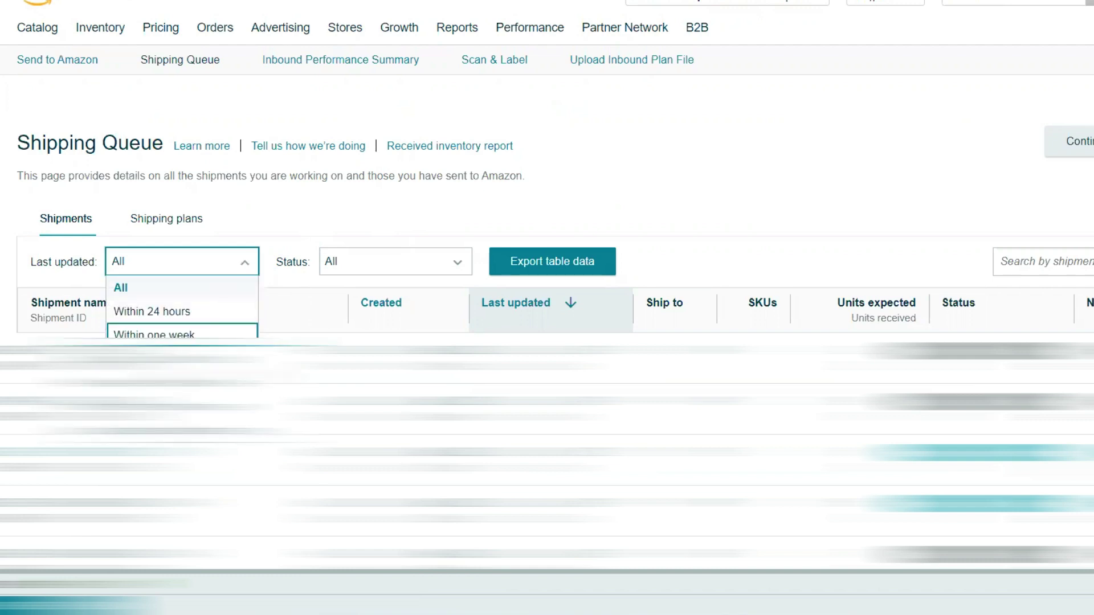
pyautogui.click(171, 430)
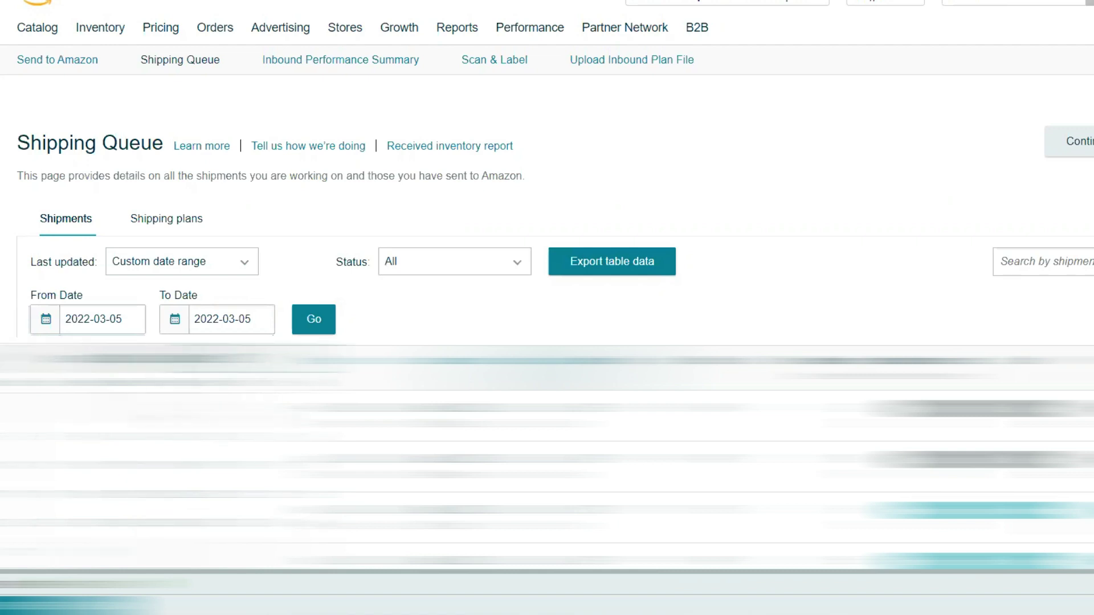
pyautogui.click(205, 408)
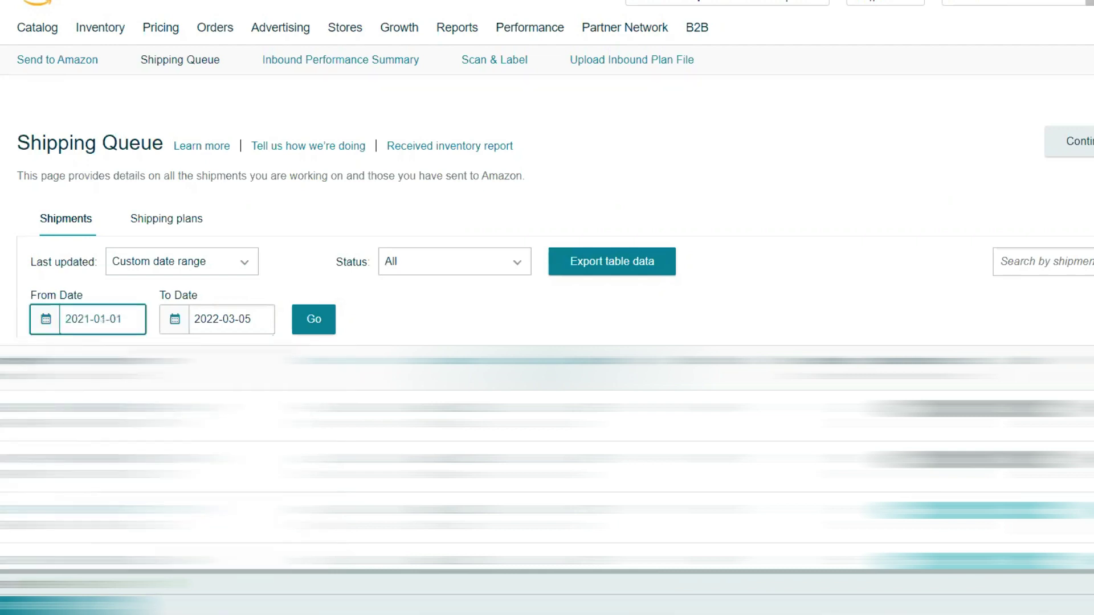
pyautogui.click(175, 322)
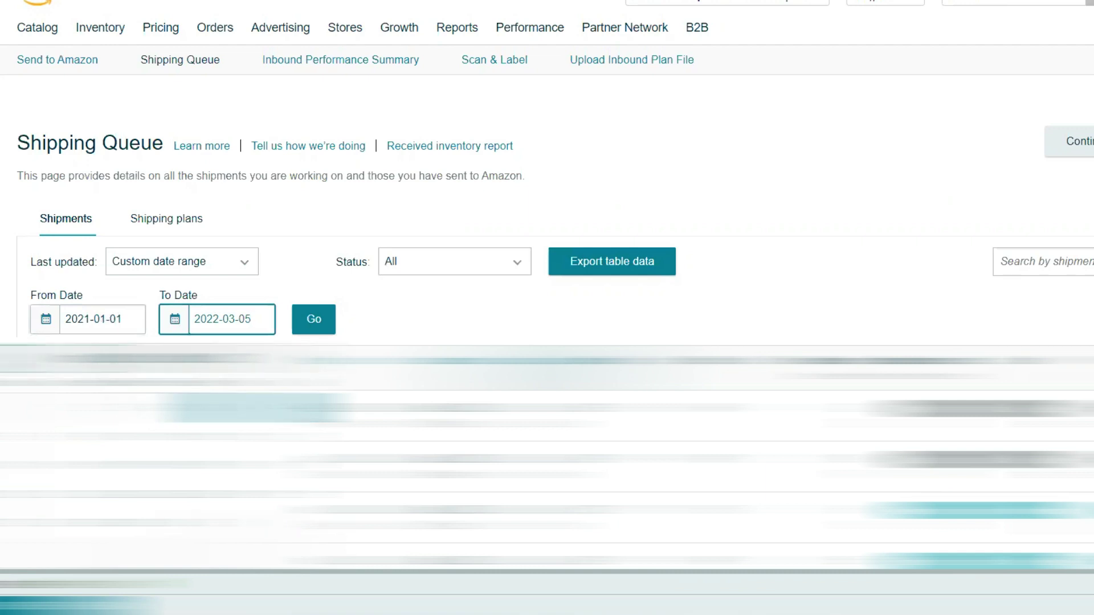
pyautogui.click(333, 408)
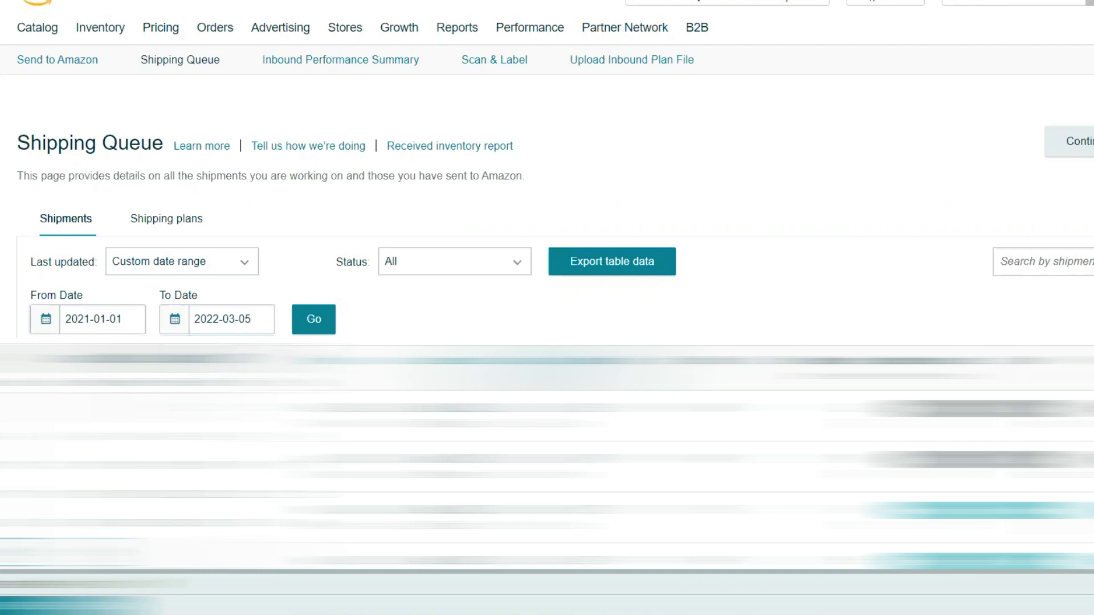
pyautogui.click(71, 552)
pyautogui.click(314, 321)
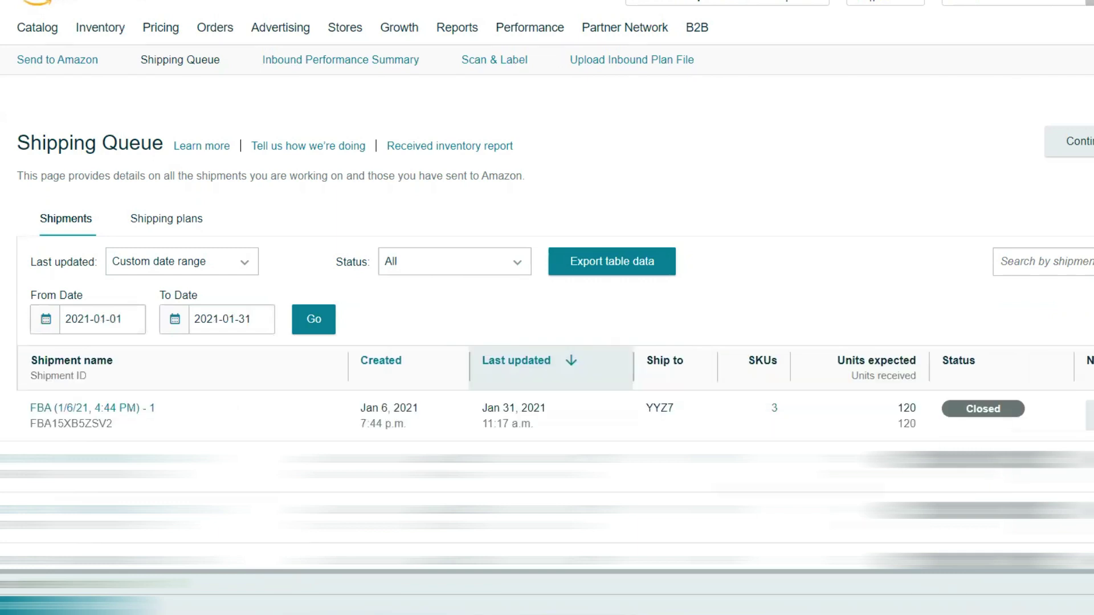
# - Open the FBA shipment created January 6, 2021 in a new tab and display its contents
pyautogui.rightClick(130, 411)
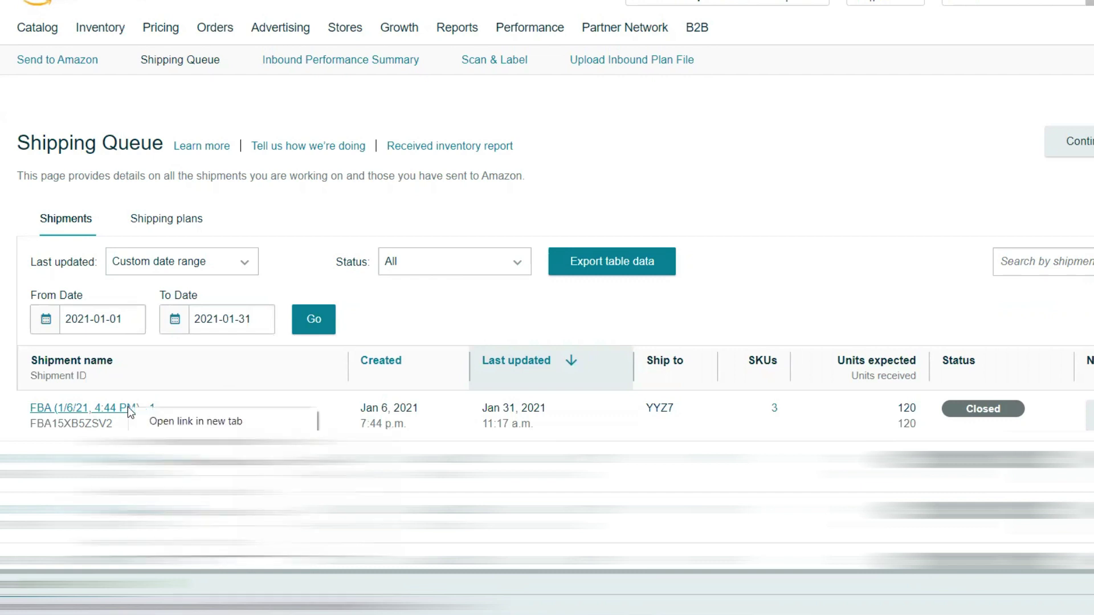
pyautogui.click(164, 422)
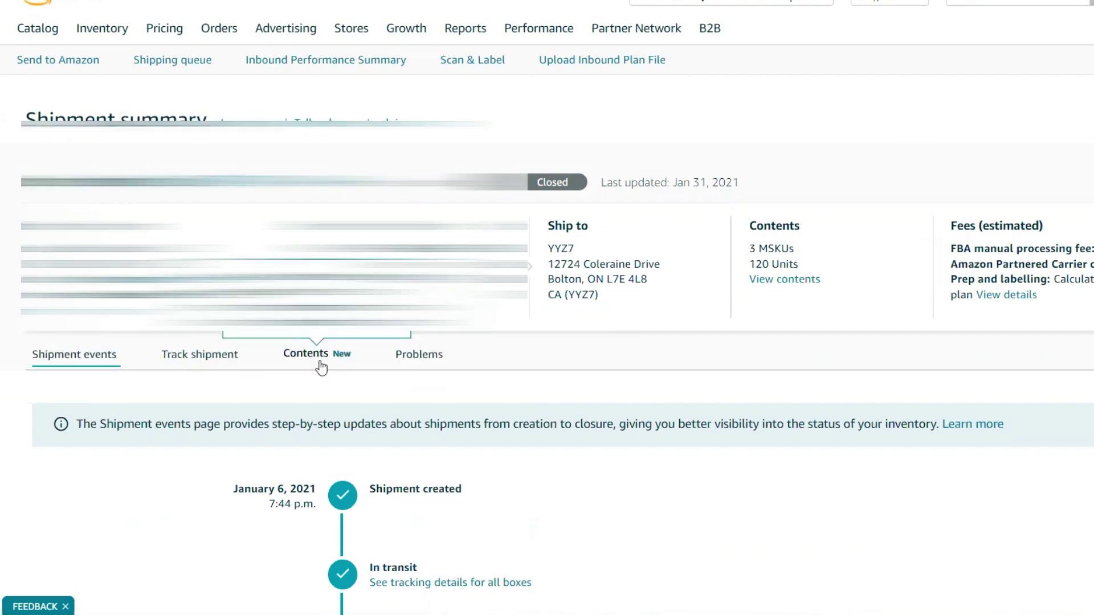
pyautogui.click(321, 365)
# - Review the units expected, units located and discrepancy for each product in the shipment contents
pyautogui.scroll(-6, 546, 307)
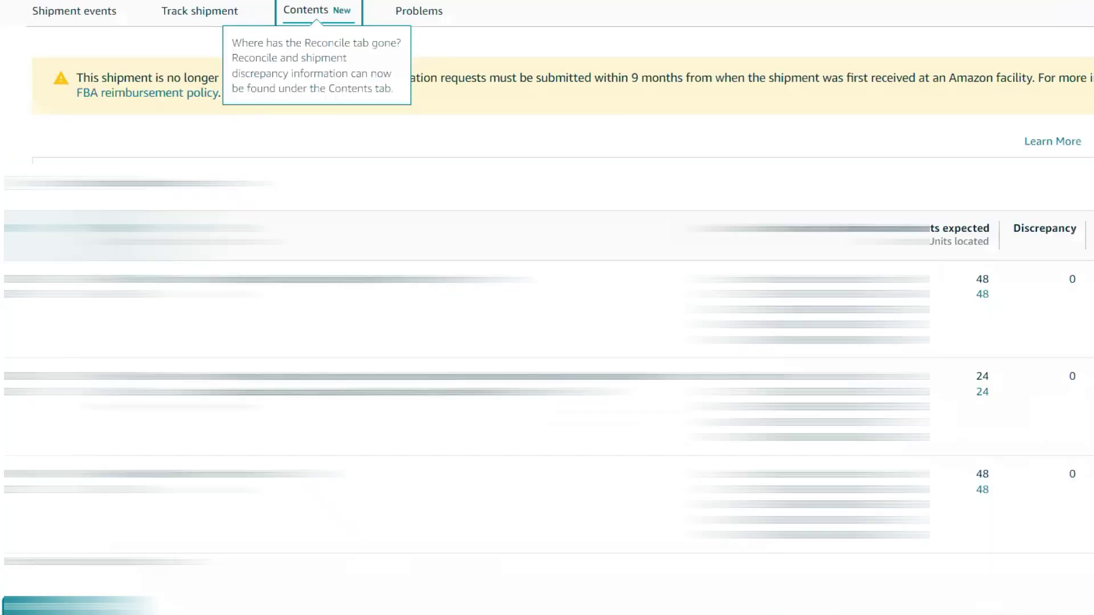
pyautogui.scroll(-2, 547, 307)
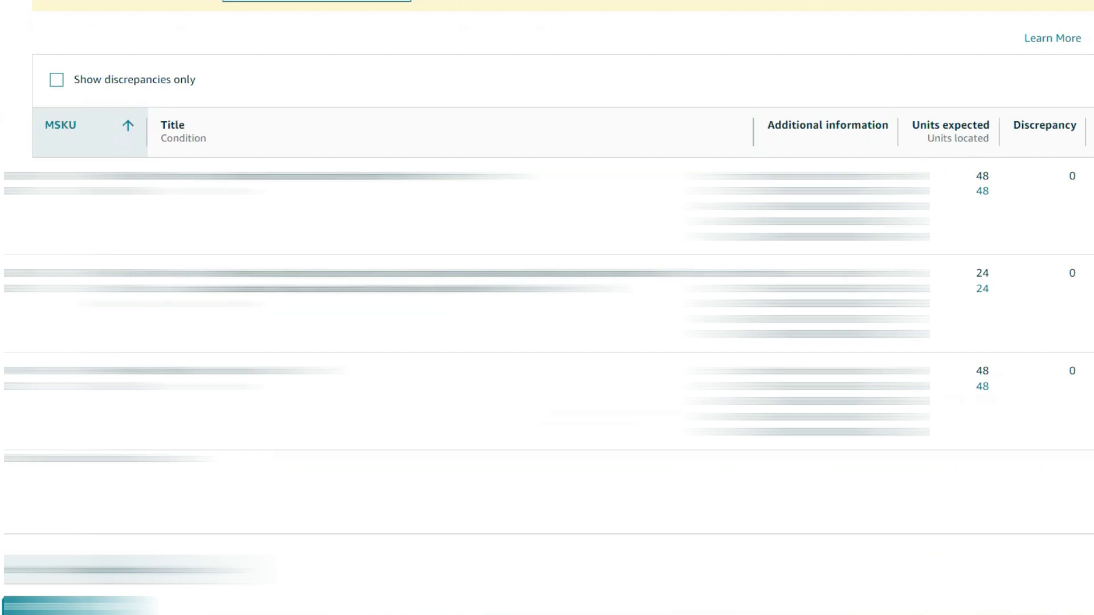
pyautogui.click(982, 290)
pyautogui.click(982, 289)
pyautogui.scroll(1, 1067, 228)
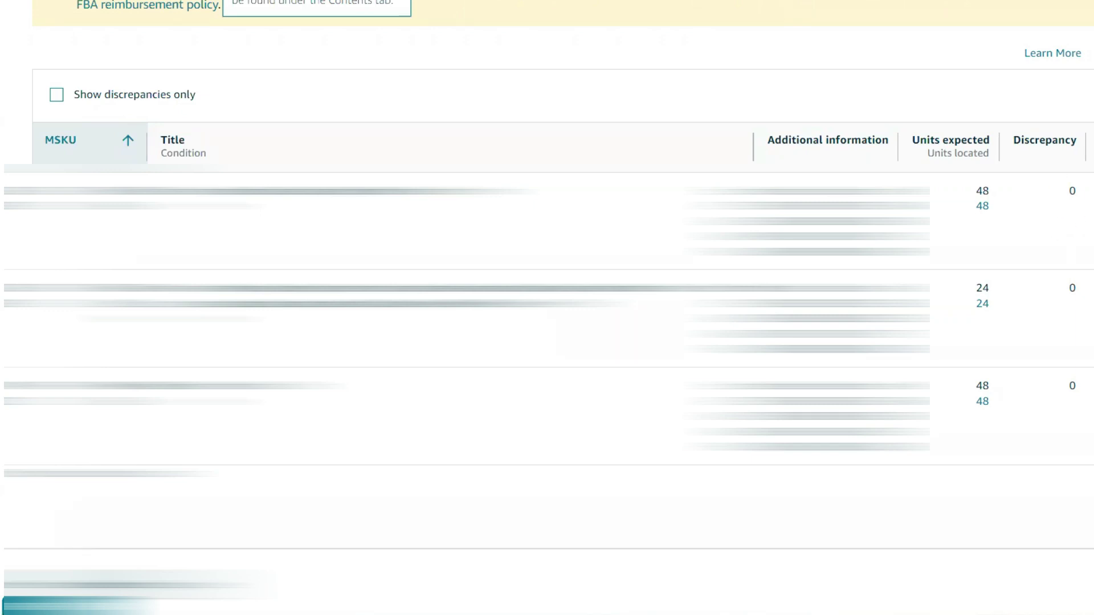
pyautogui.scroll(2, 804, 125)
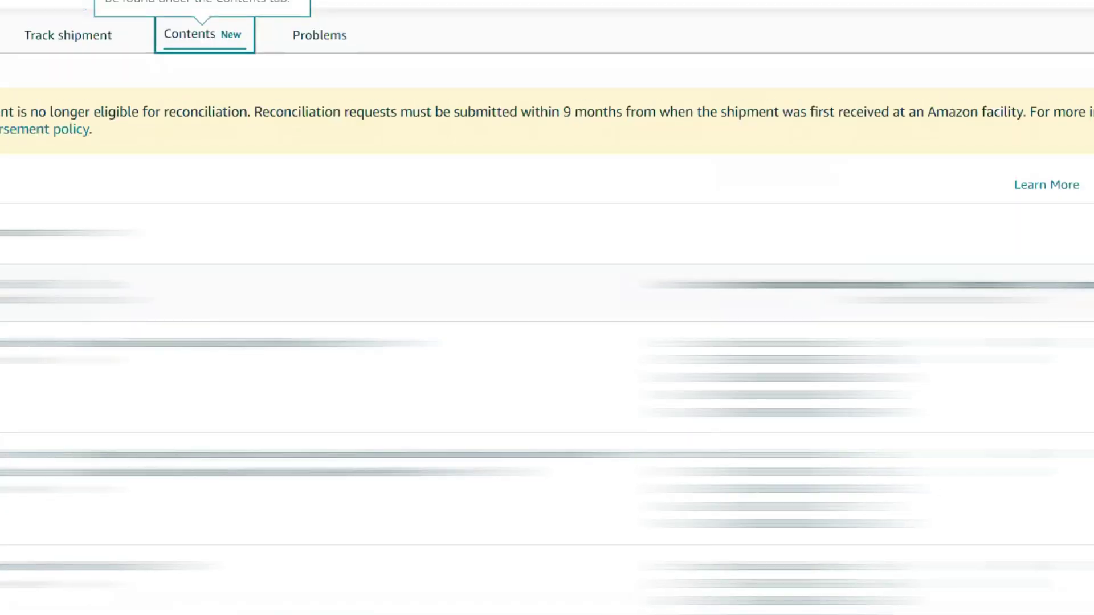
pyautogui.scroll(-5, 547, 308)
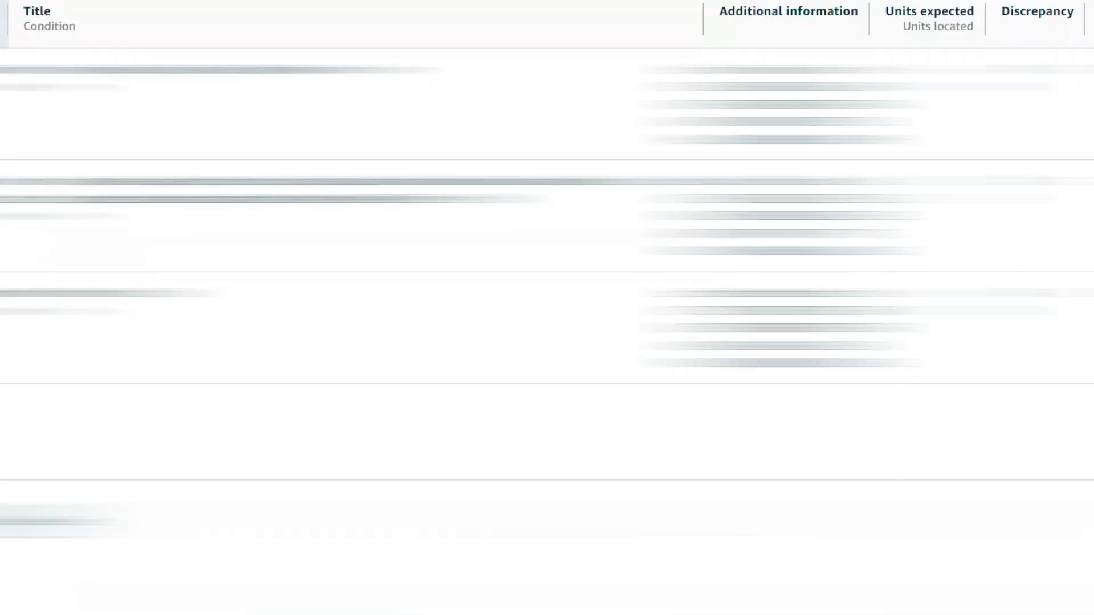